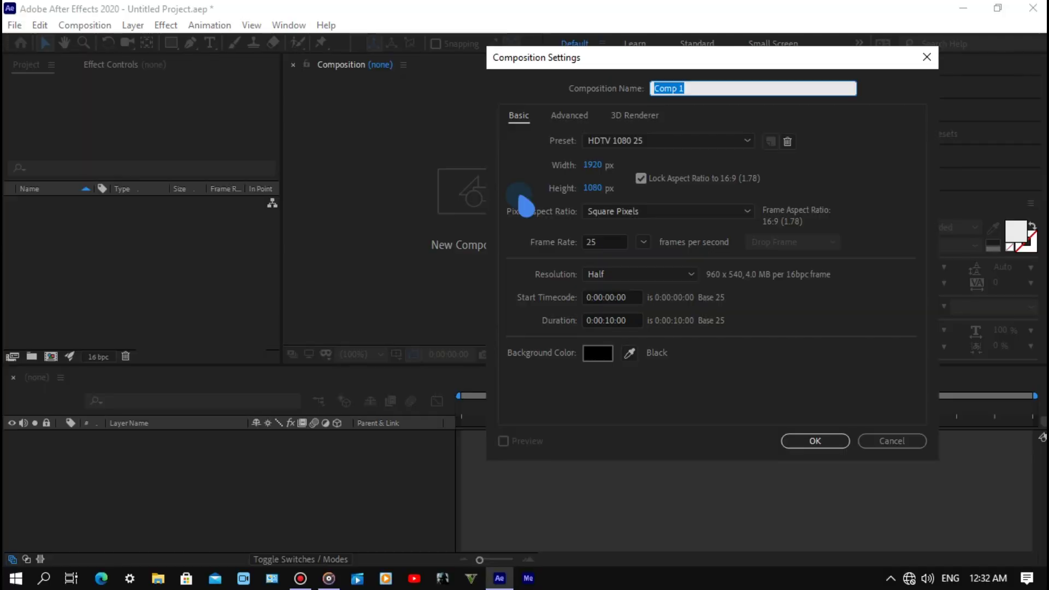
- Name the new composition FORM_TEXT with the HDTV 1080 25 preset and a 10 s duration
type("FORM_TEXT")
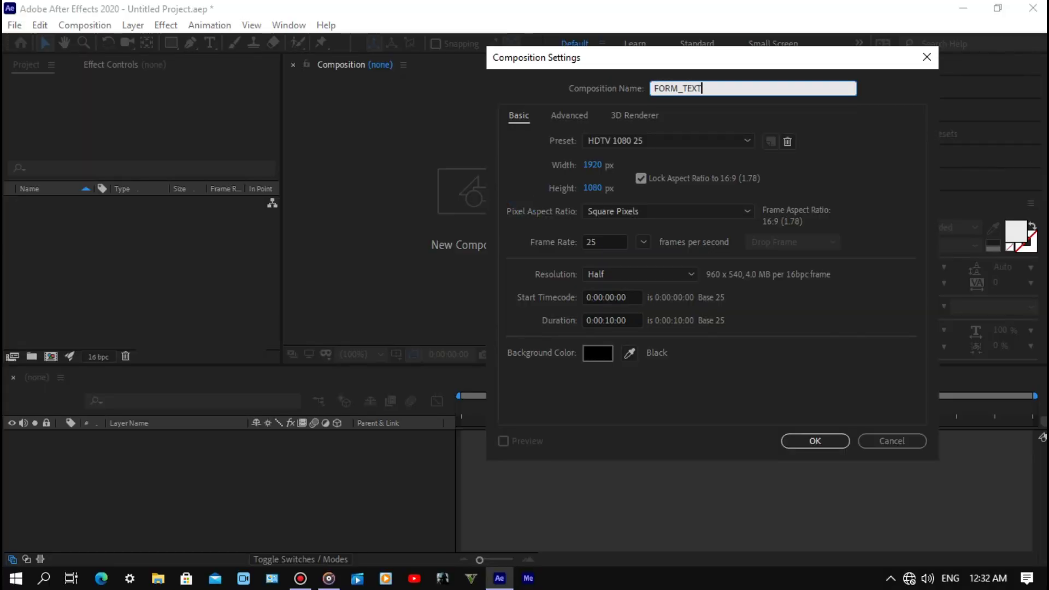
- Create the FORM_TEXT composition and add a text layer reading TRAPCODE
key("Return")
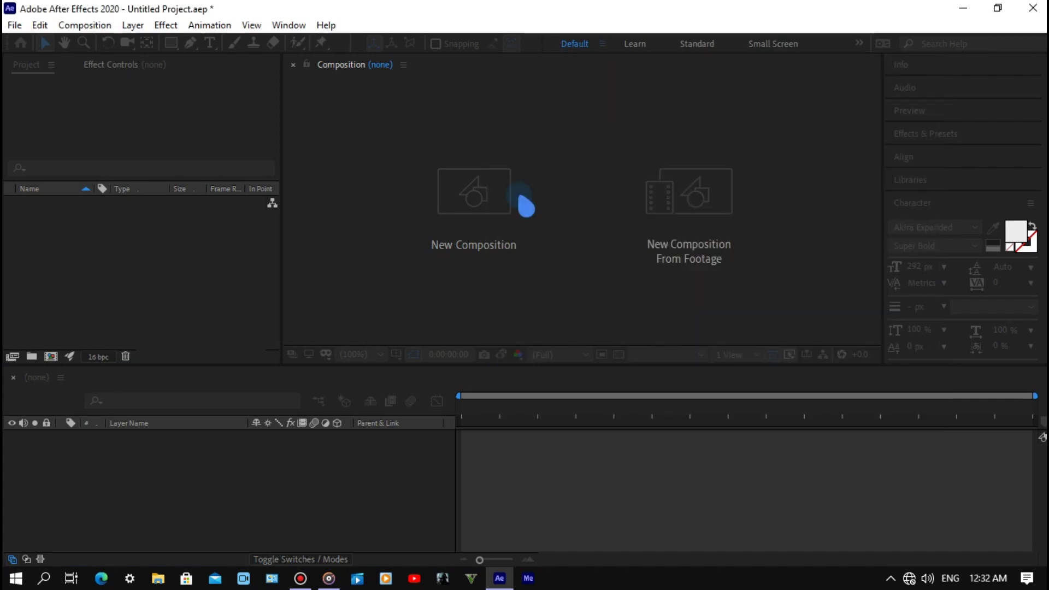
key("ctrl+t")
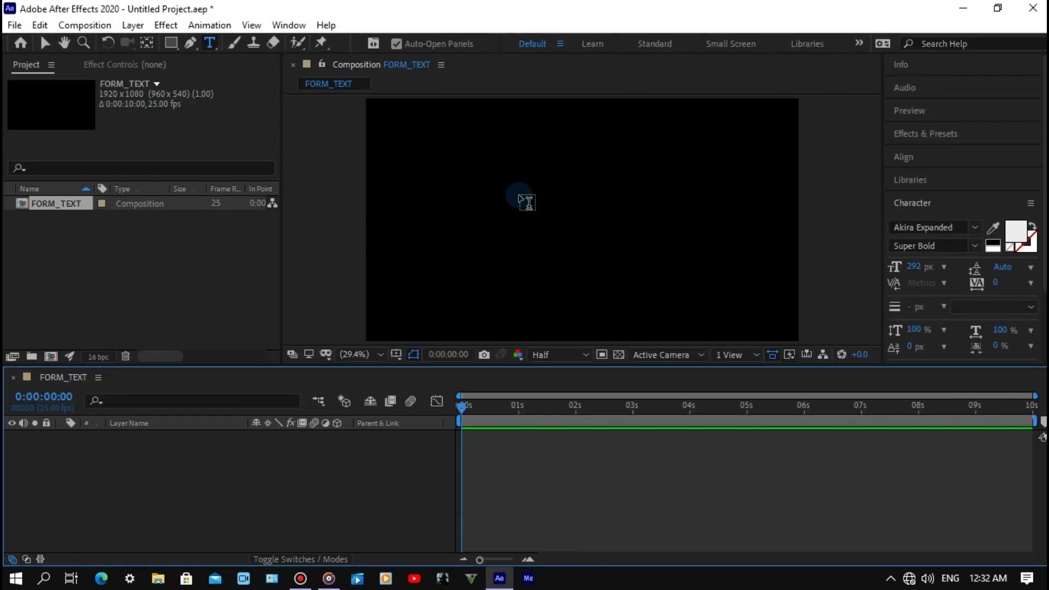
left_click(499, 210)
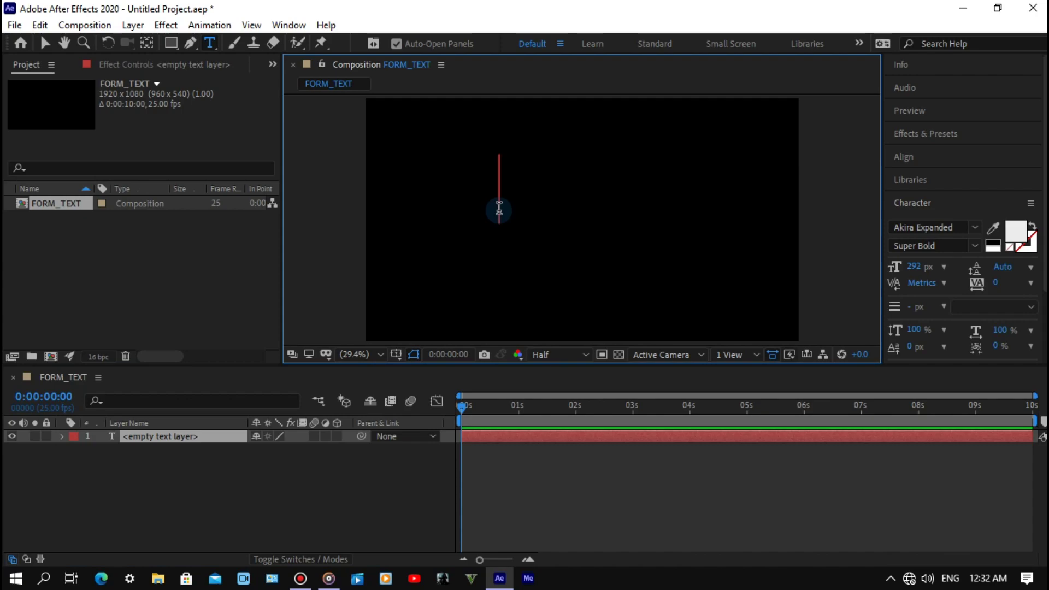
type("TRAPC")
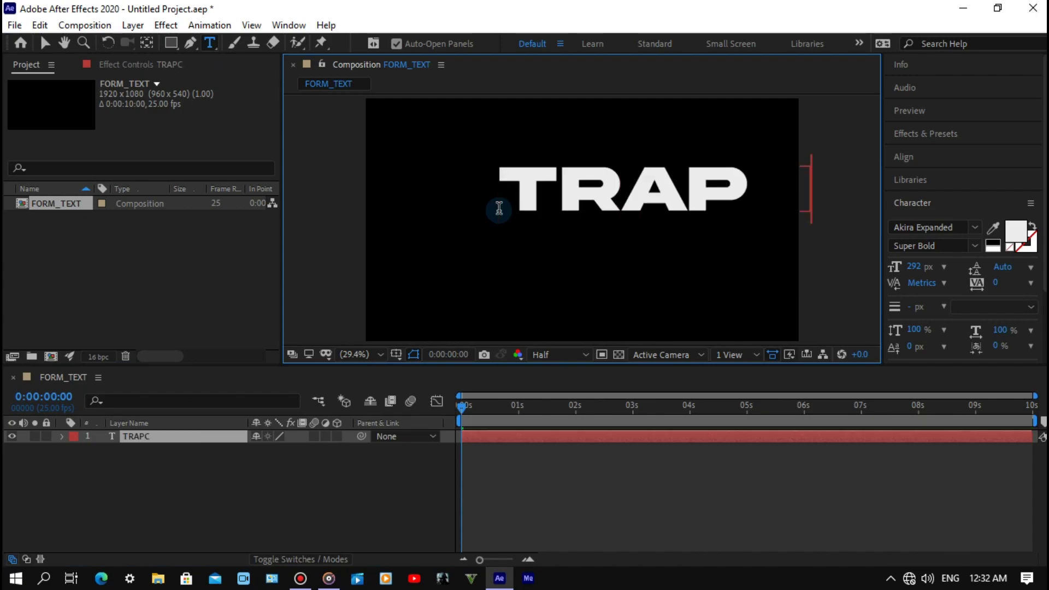
type("ODE")
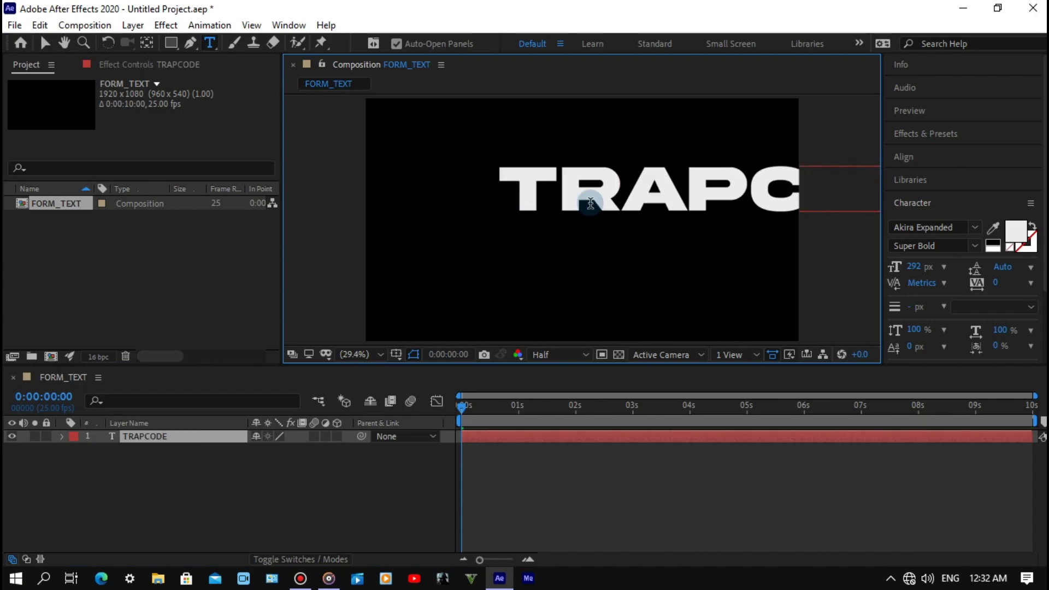
- Set the TRAPCODE text's font size to 180 px
left_click(595, 195)
double_click(594, 196)
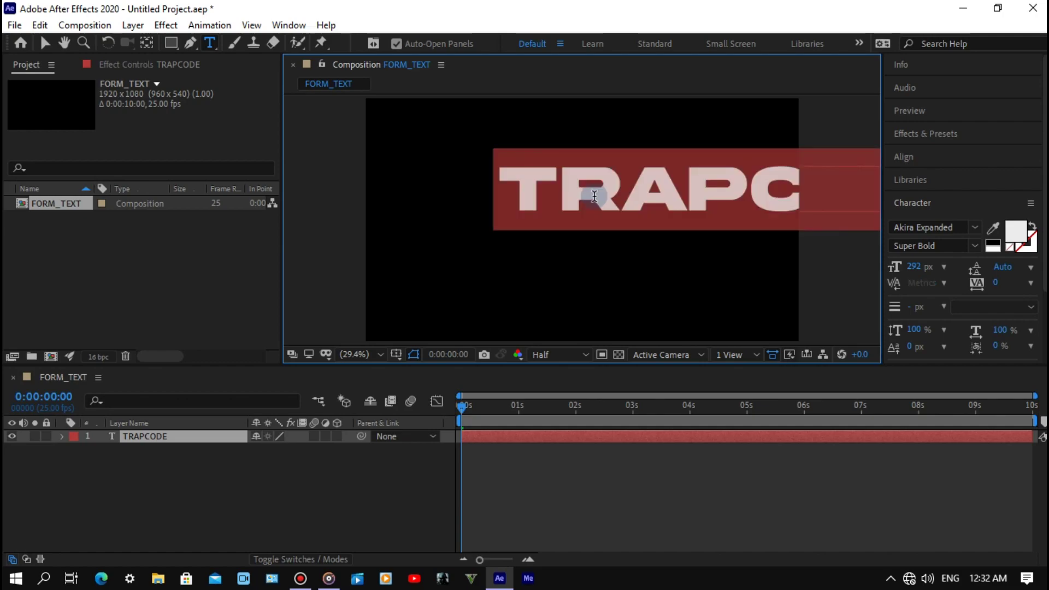
left_click(911, 266)
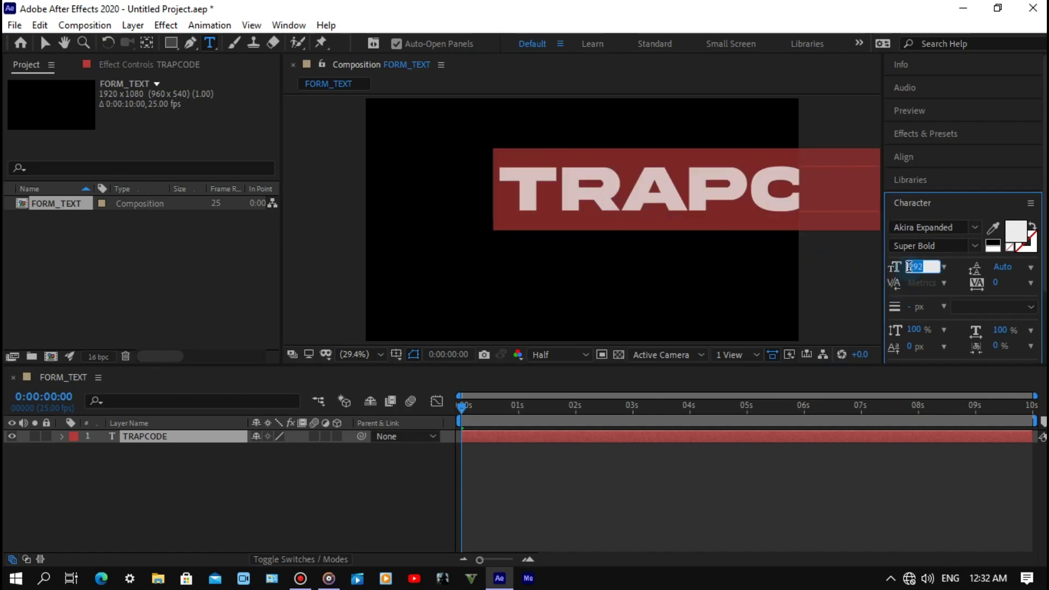
type("180")
key("Return")
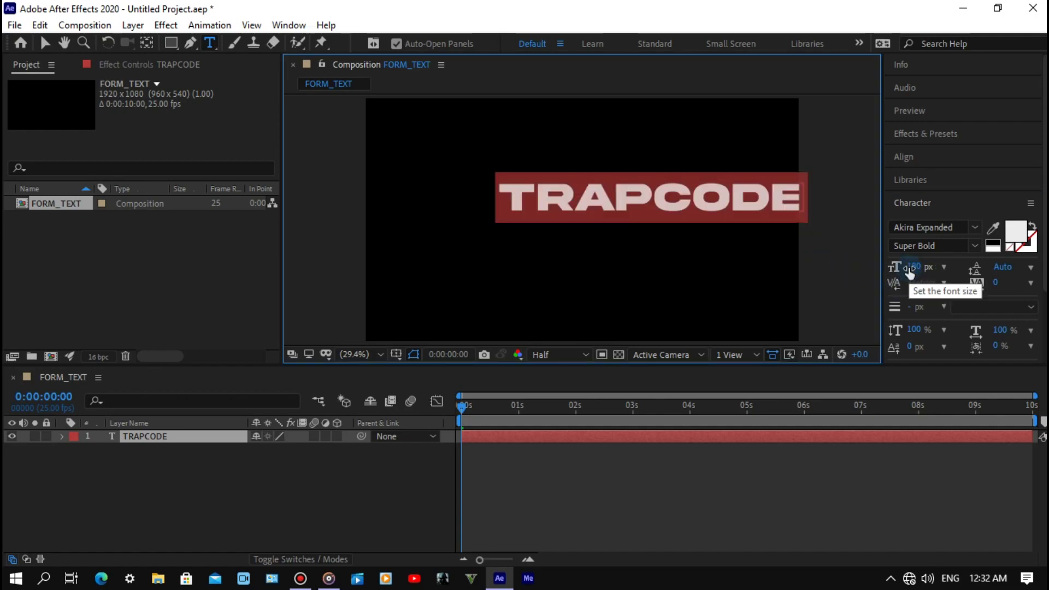
- Centre the TRAPCODE layer horizontally and vertically in the composition
left_click(903, 157)
left_click(929, 196)
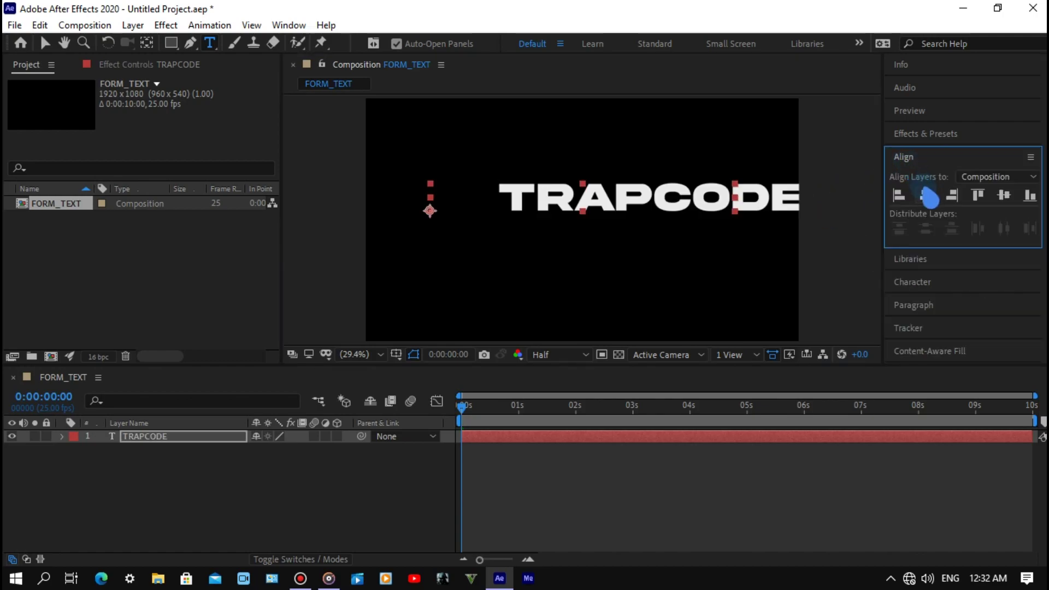
left_click(1003, 195)
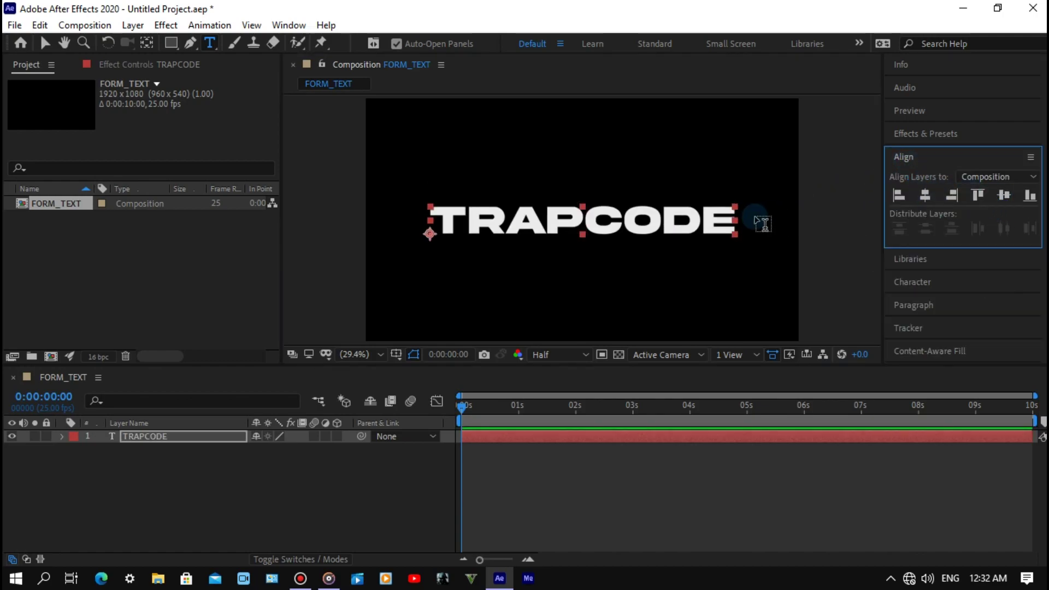
left_click(216, 436)
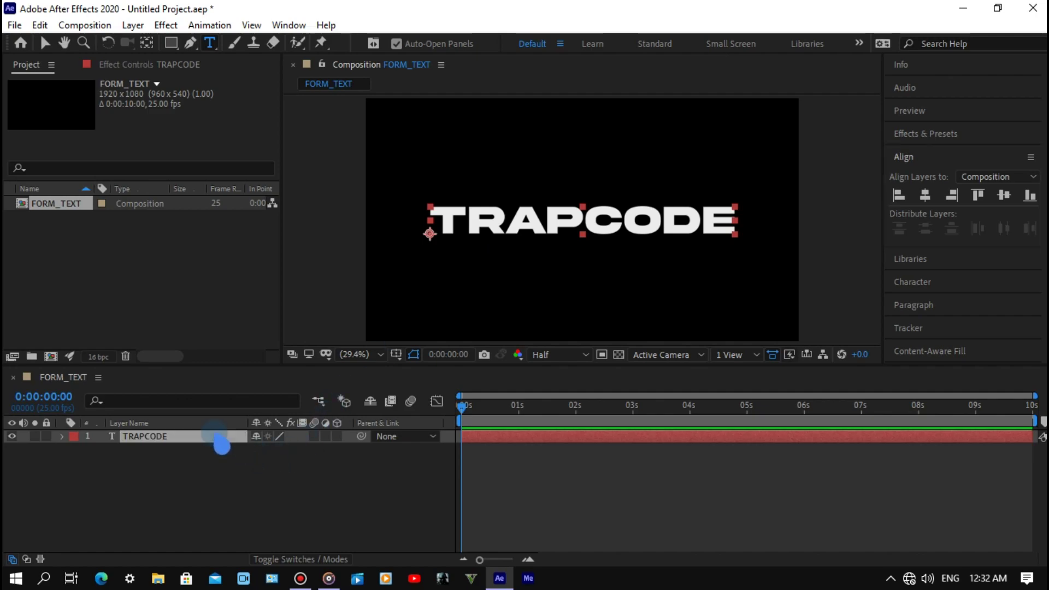
left_click(224, 473)
- Create a 1920×1080 solid named Form_Text and bring up the quick effect search
right_click(224, 473)
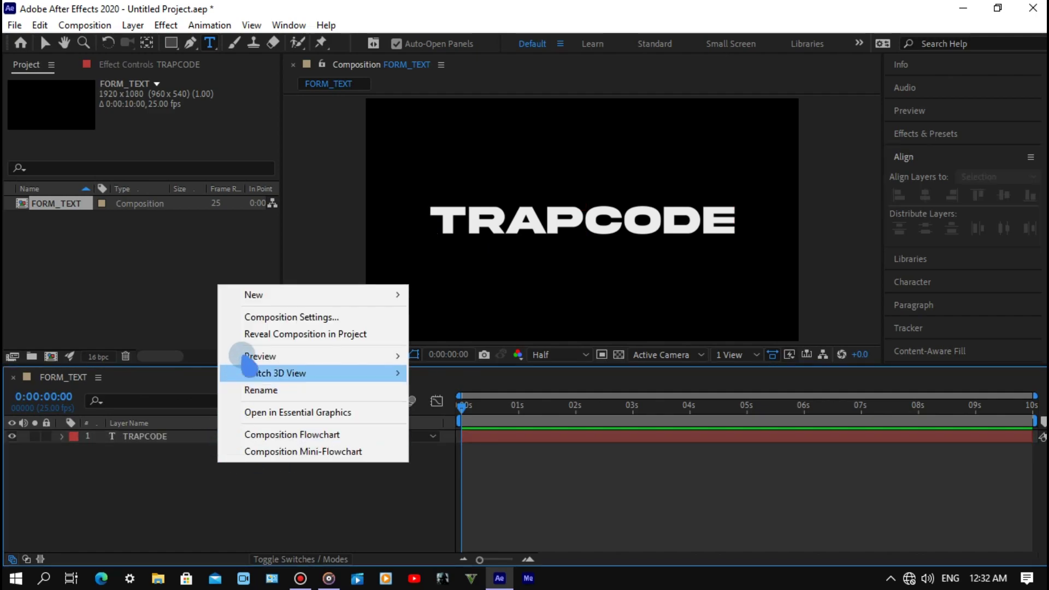
mouse_move(246, 295)
left_click(437, 335)
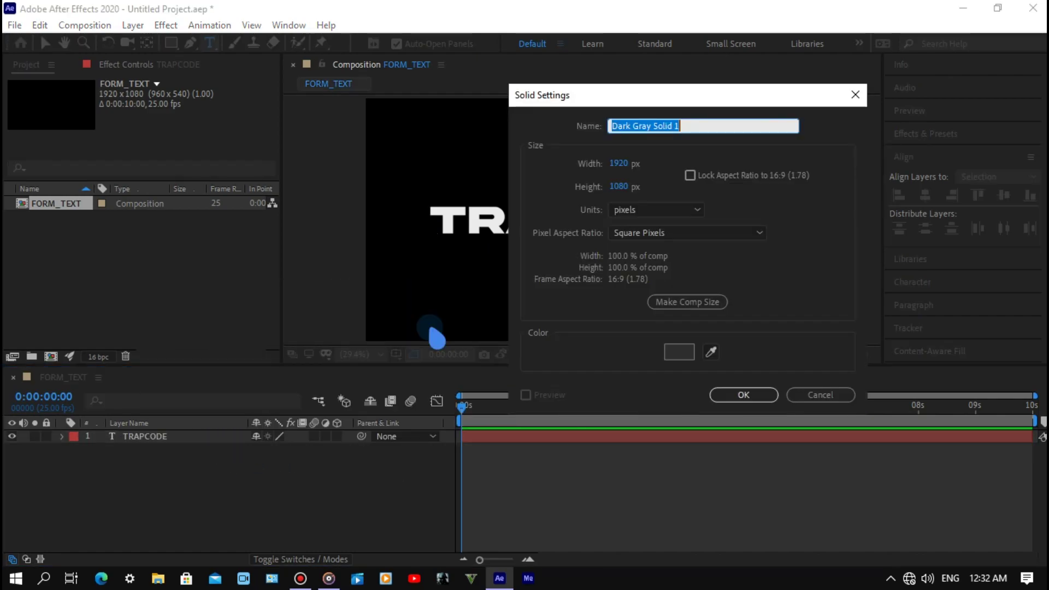
type("Form_Text")
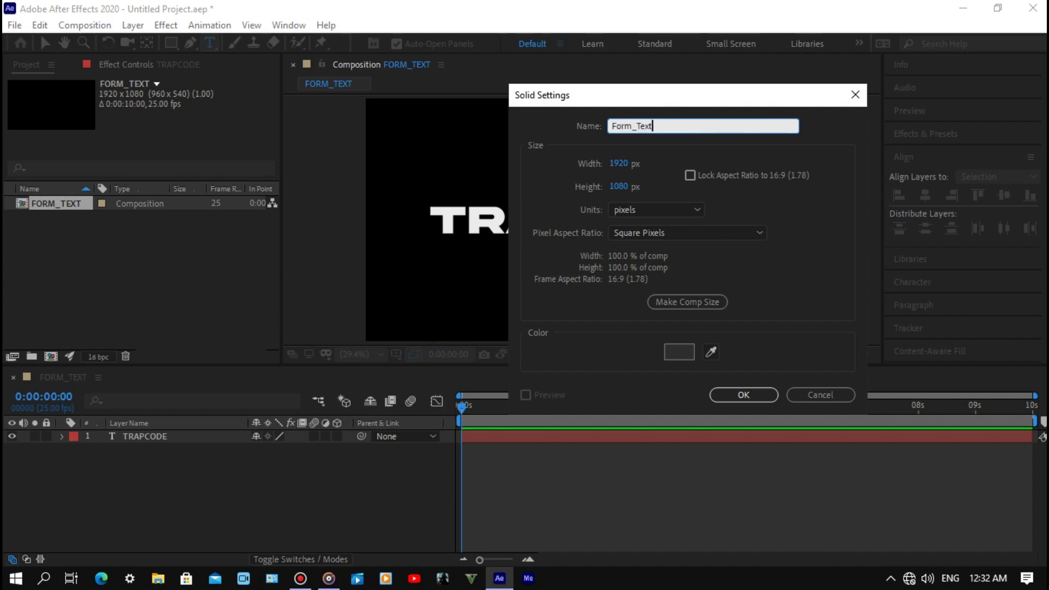
key("Return")
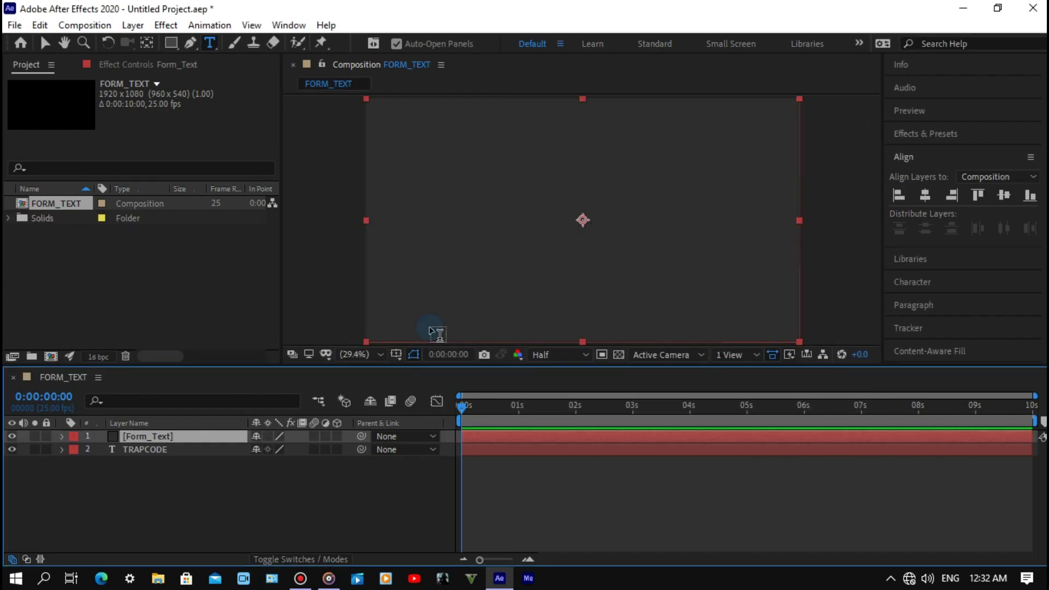
key("ctrl+space")
- Apply Trapcode Form to the Form_Text solid and move it below TRAPCODE
type("f")
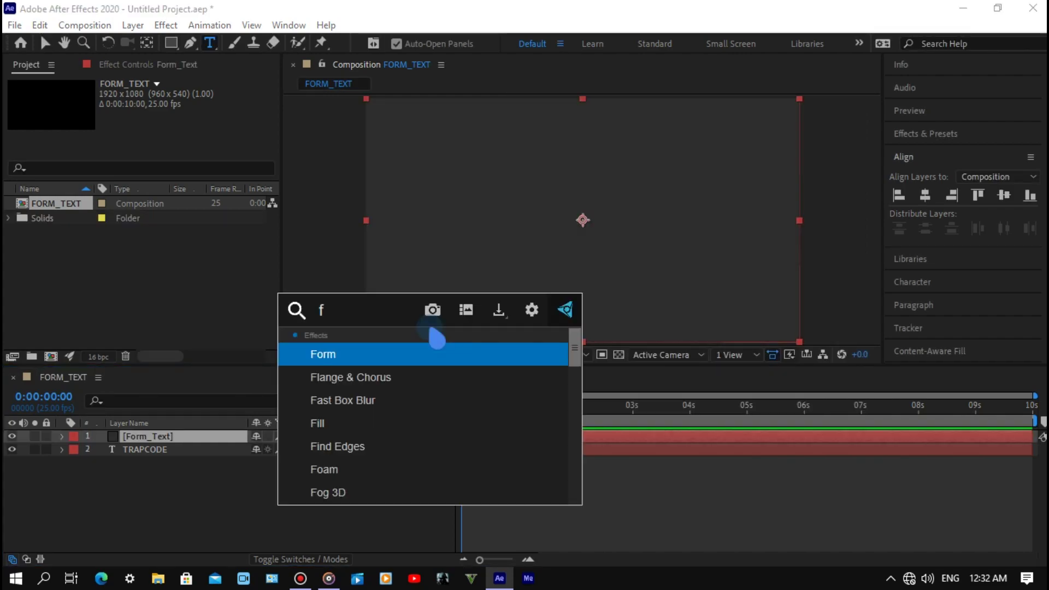
key("Return")
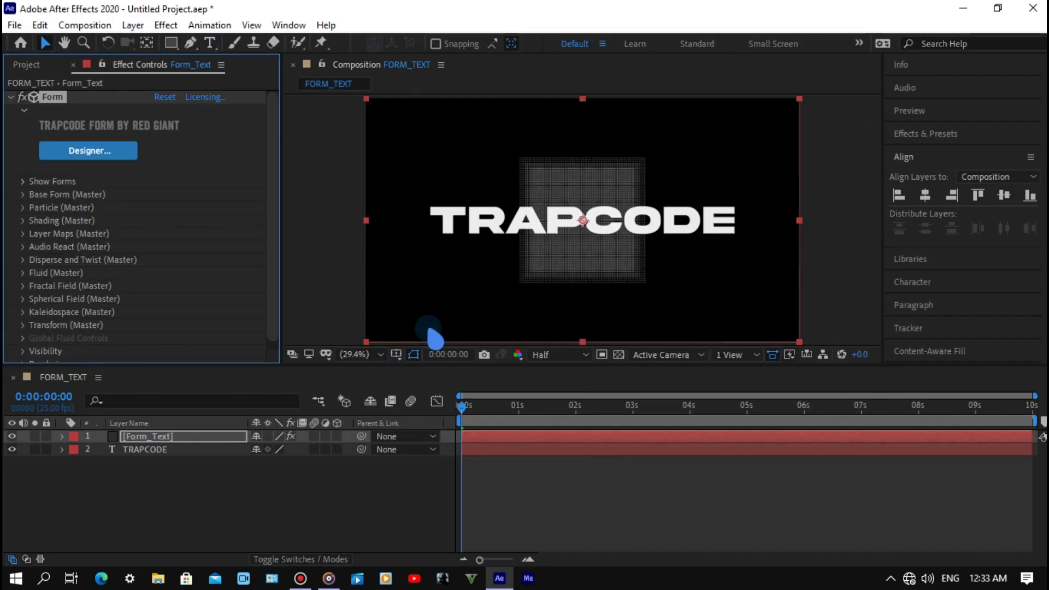
mouse_move(216, 436)
left_mouse_down()
mouse_move(156, 448)
mouse_move(162, 462)
left_mouse_up()
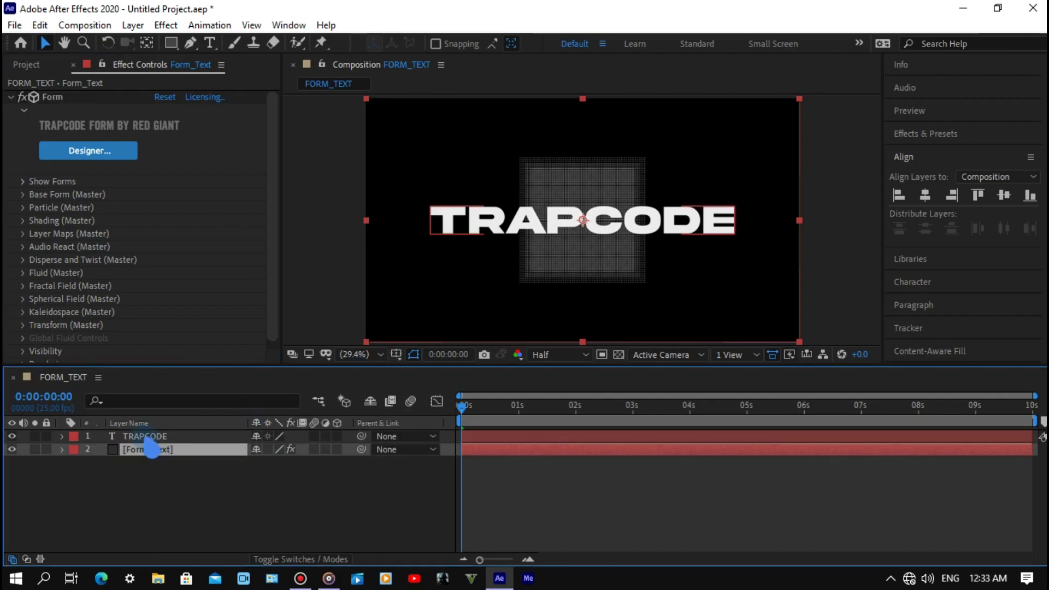
- Set Form's Base Form to Text/Mask with the TRAPCODE layer as source
left_click(33, 208)
left_click(25, 196)
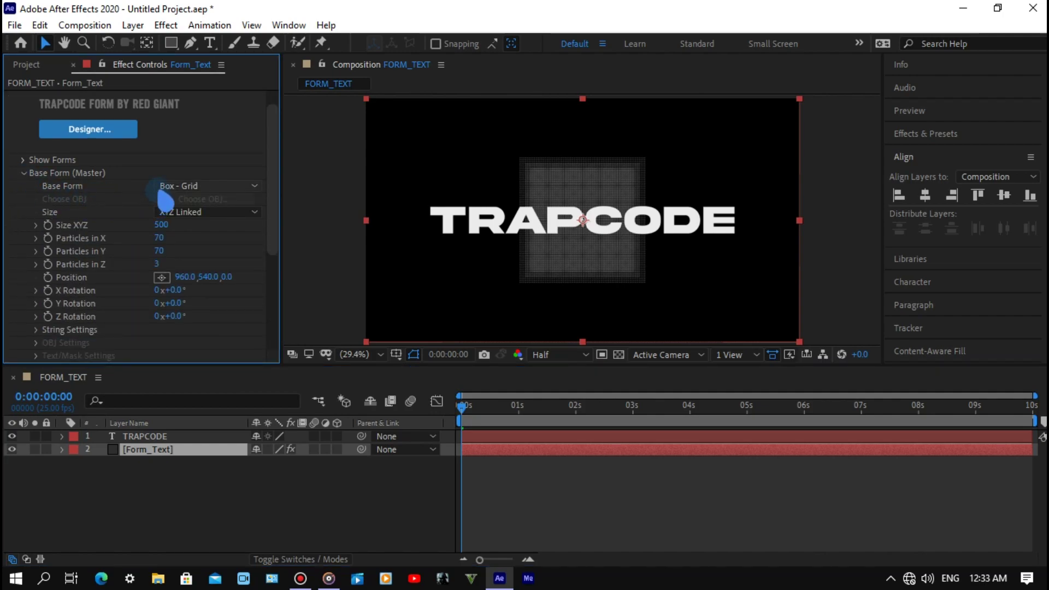
left_click(175, 186)
left_click(201, 270)
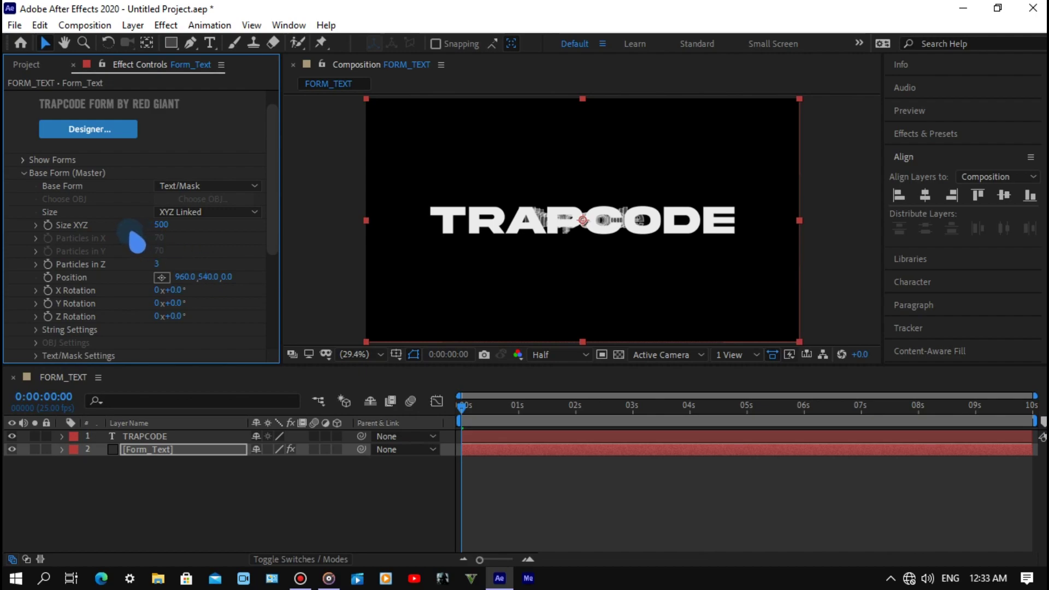
scroll(98, 230, "down", 5)
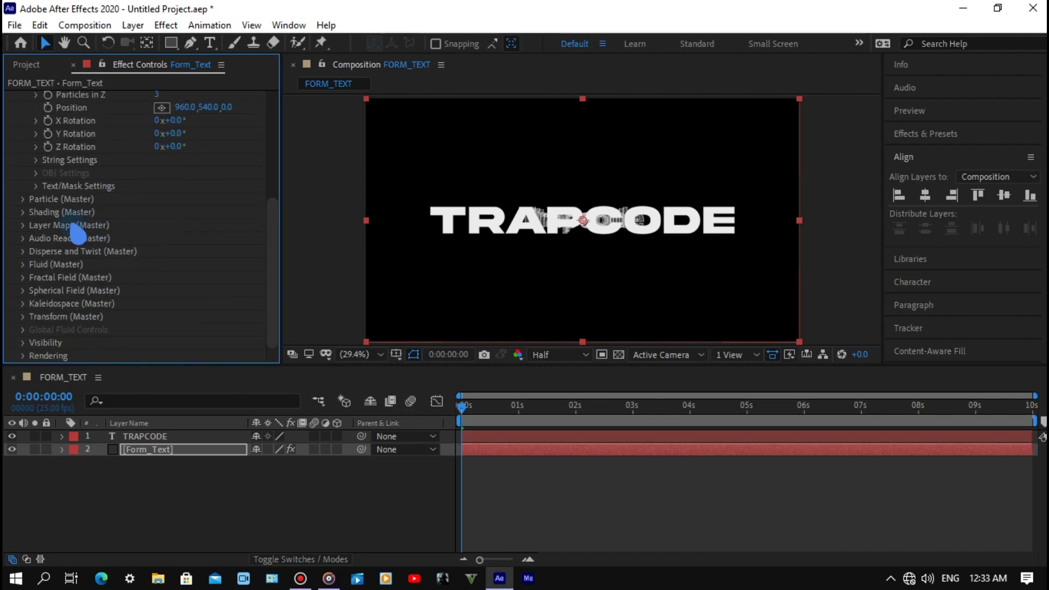
left_click(37, 186)
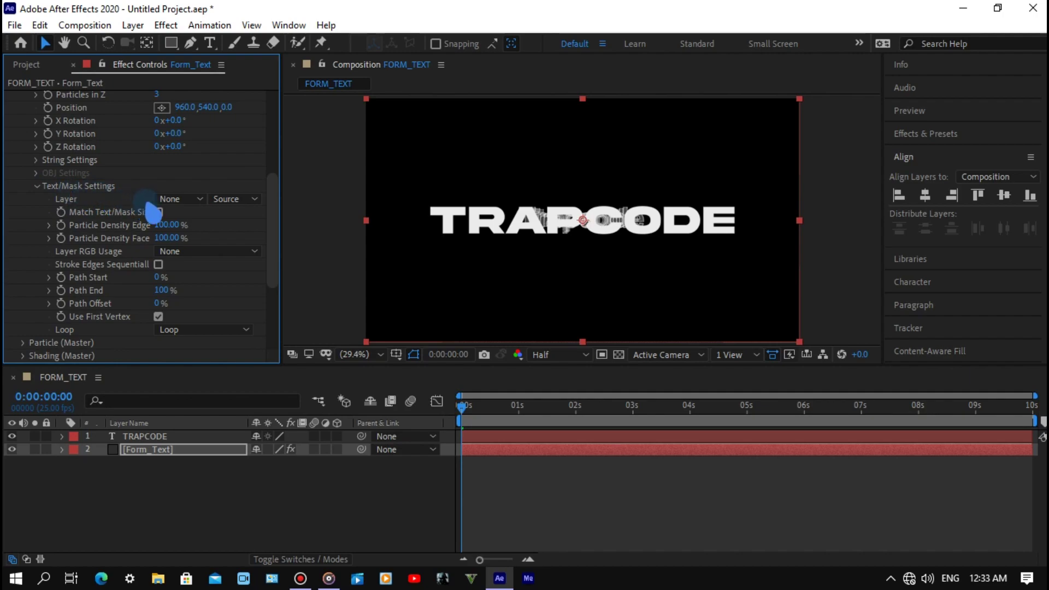
left_click(164, 201)
left_click(218, 238)
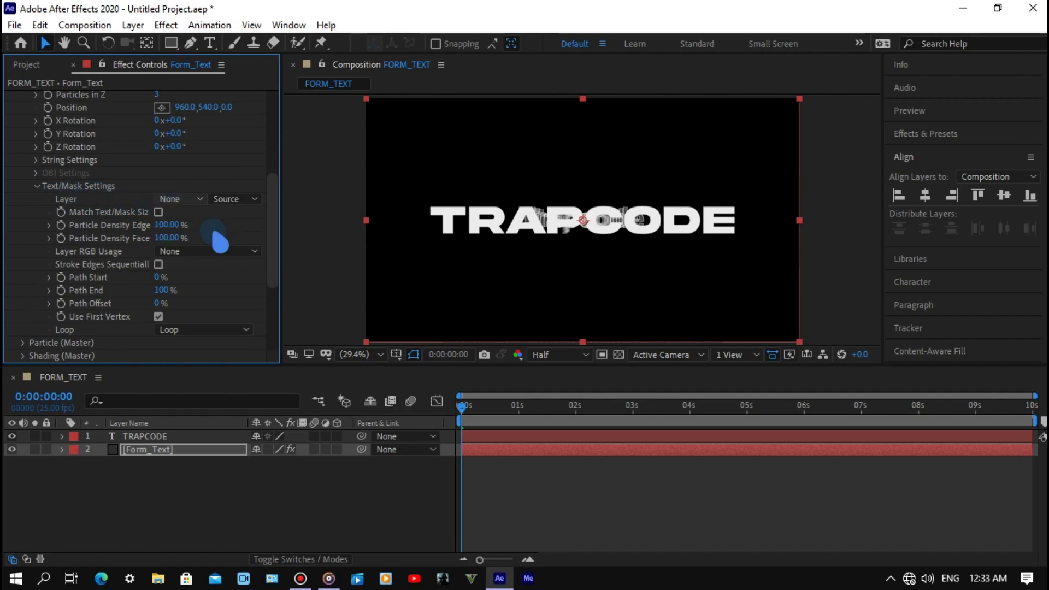
- Set the Form base form's Size Z to 20
left_click(158, 212)
scroll(160, 214, "up", 1)
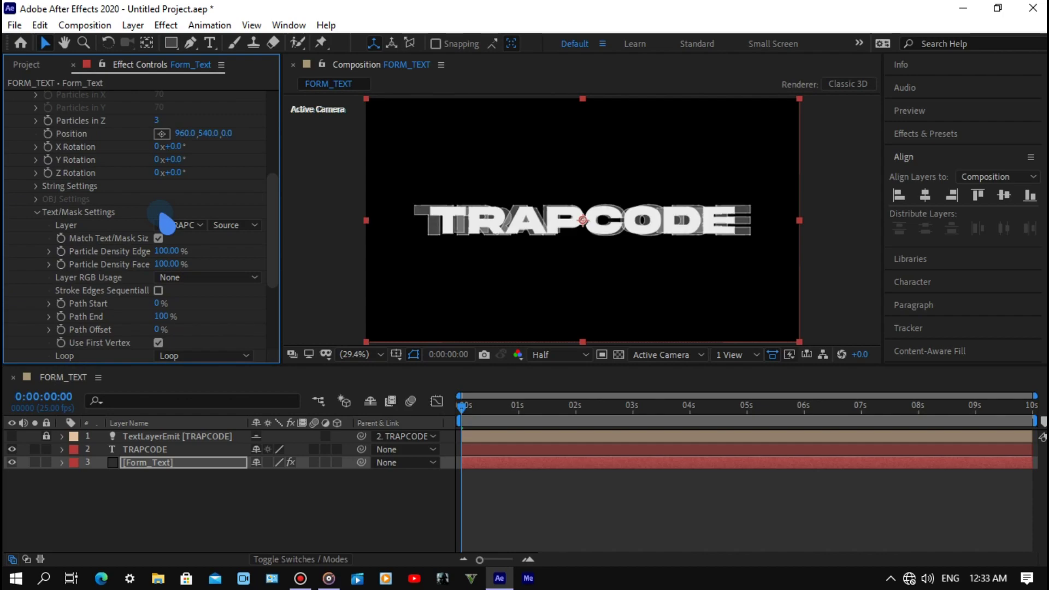
scroll(109, 216, "up", 4)
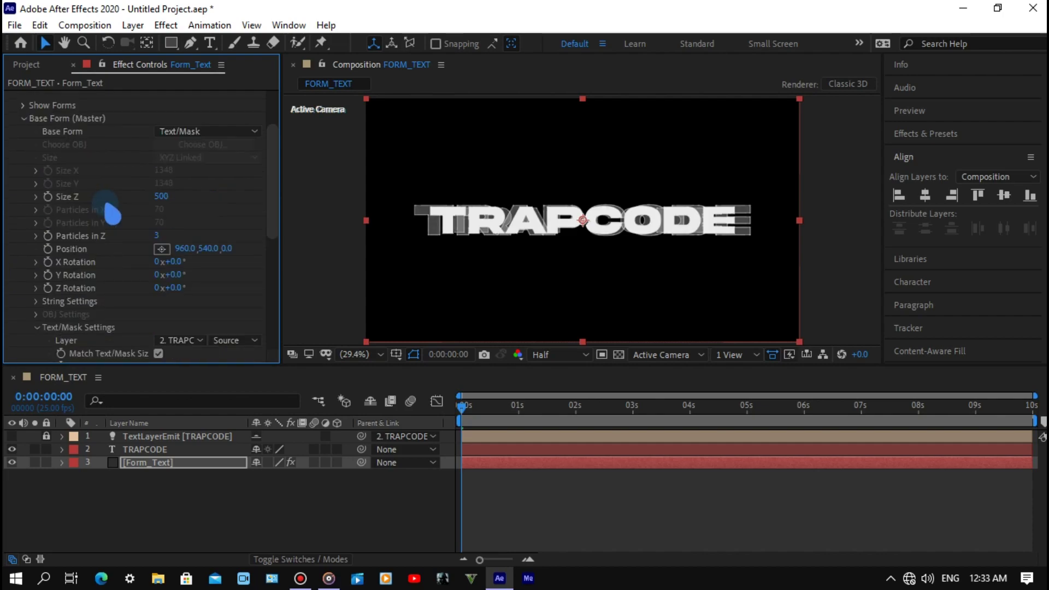
left_click(162, 197)
type("20")
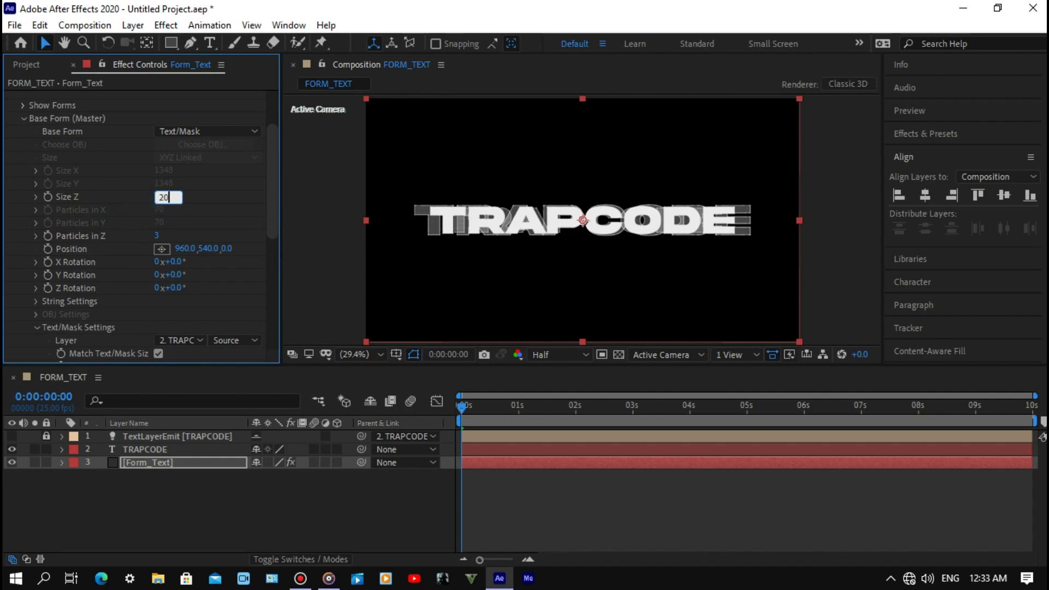
key("Return")
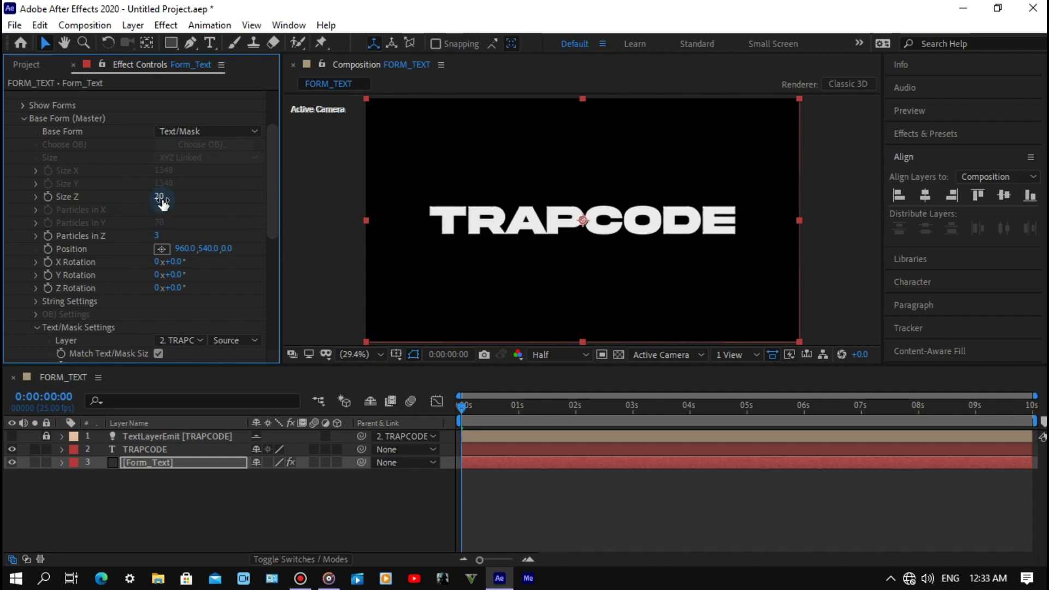
scroll(122, 209, "down", 2)
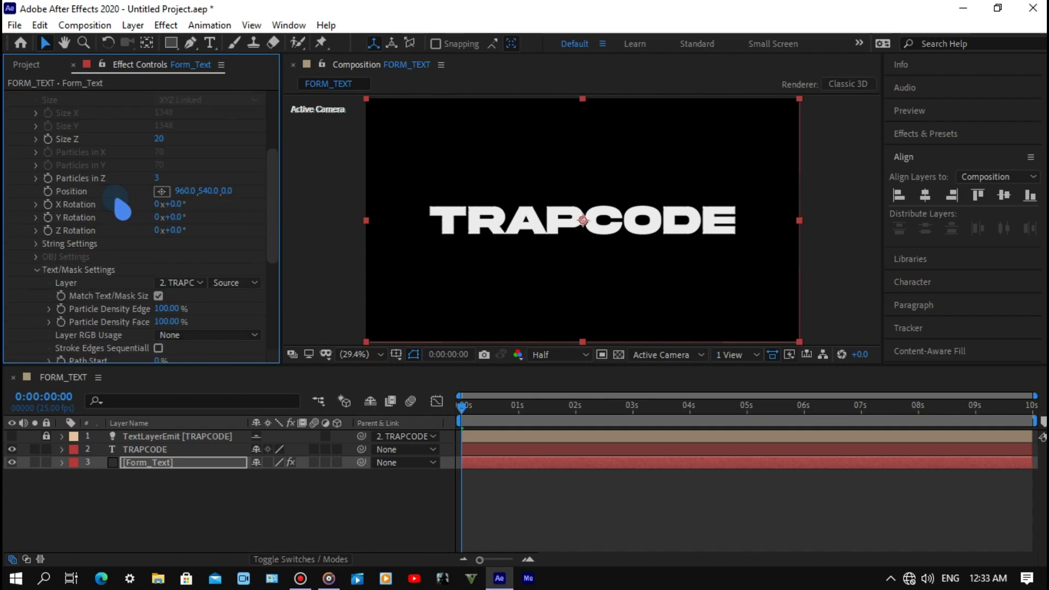
- Raise Form's Particles in Z from 3 to 10
left_click(158, 178)
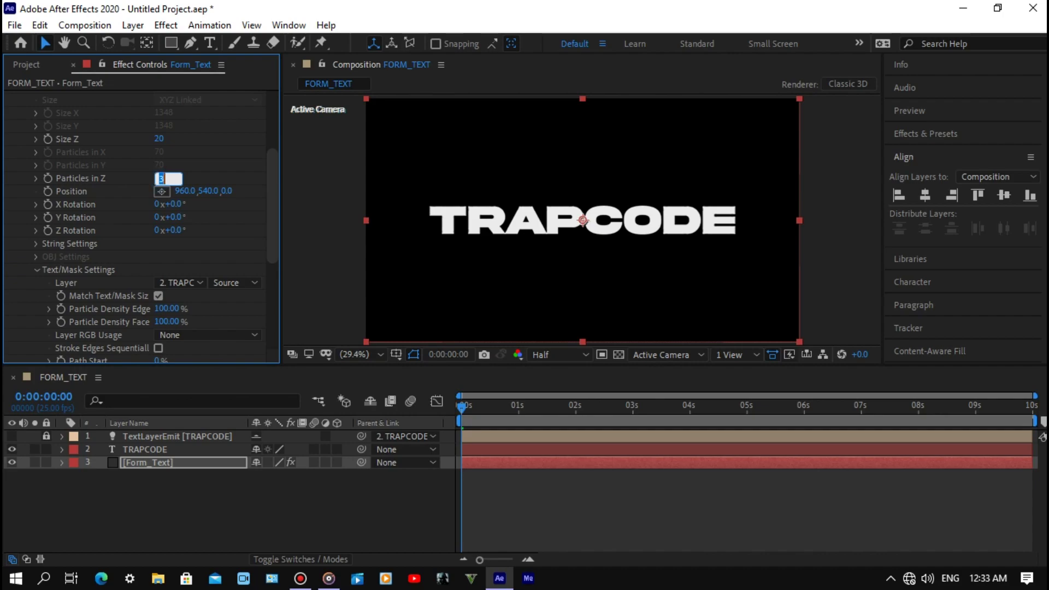
type("10")
key("Return")
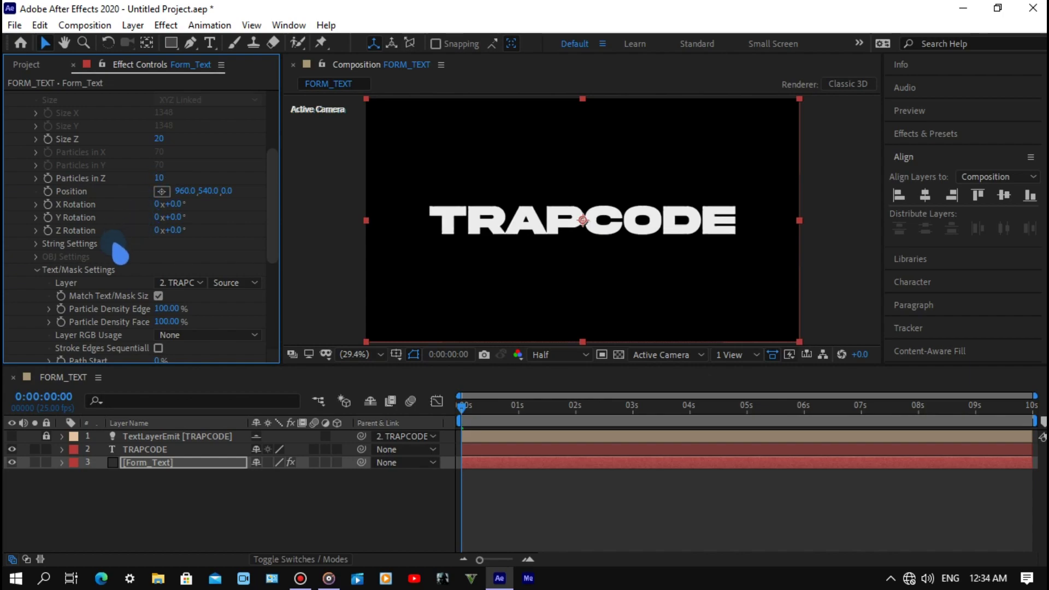
scroll(121, 254, "down", 3)
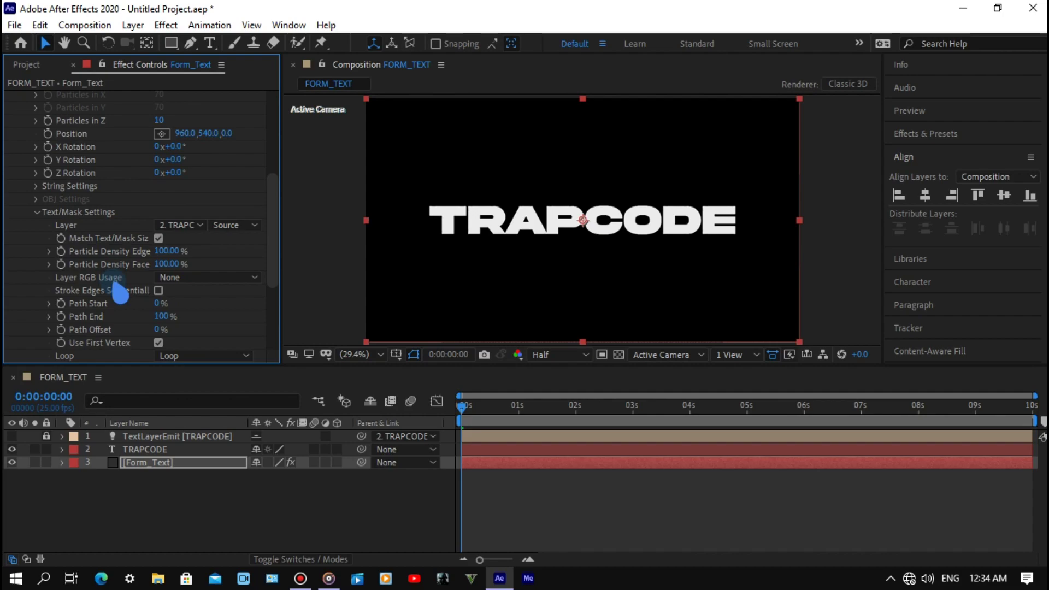
scroll(121, 293, "down", 3)
scroll(116, 284, "down", 3)
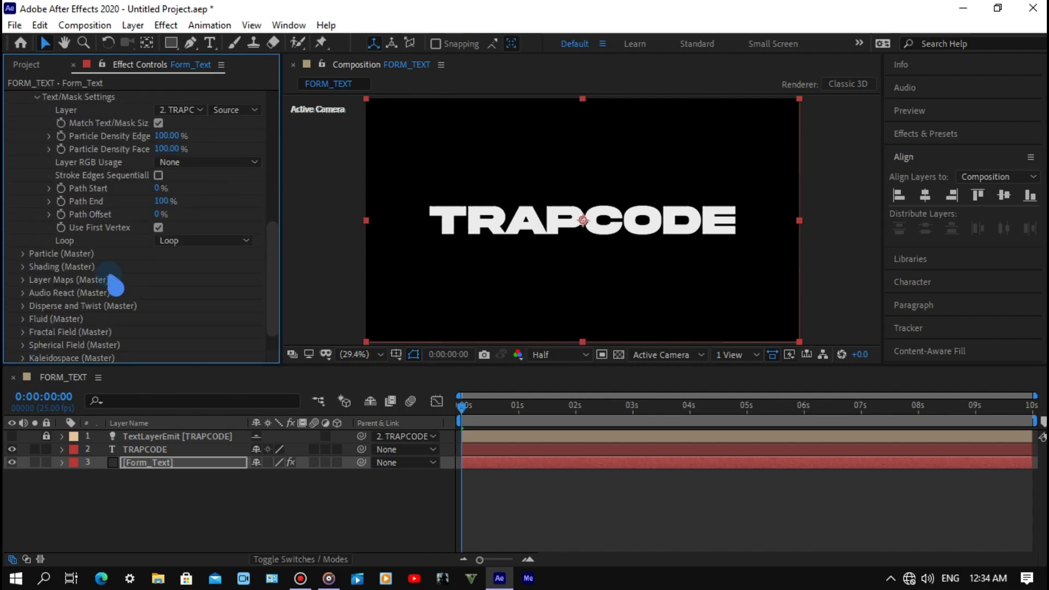
scroll(116, 284, "up", 3)
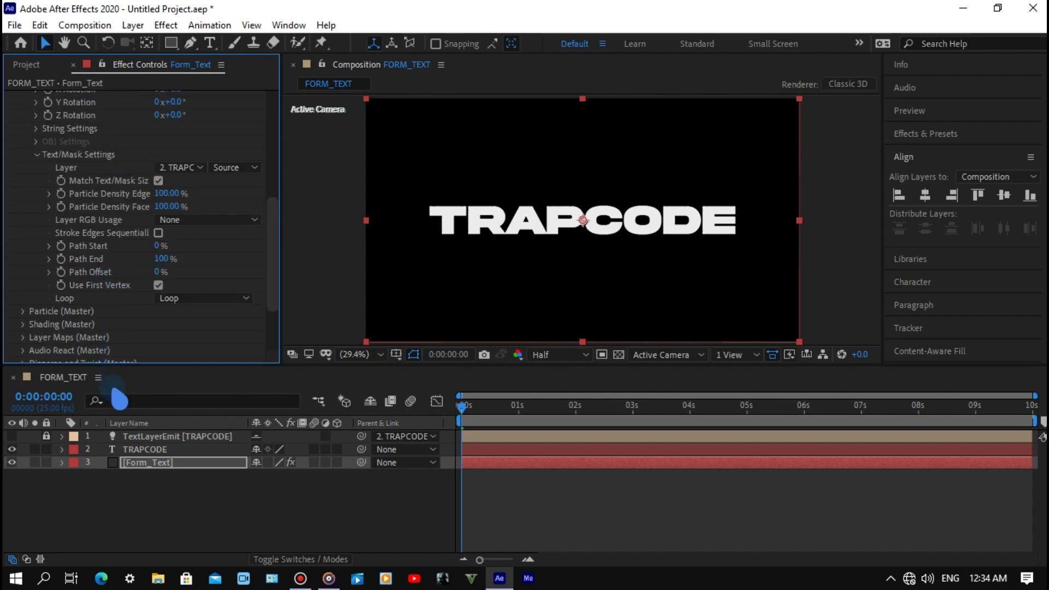
- Hide the TRAPCODE text layer and set Particle Density Faces to 3%
left_click(21, 459)
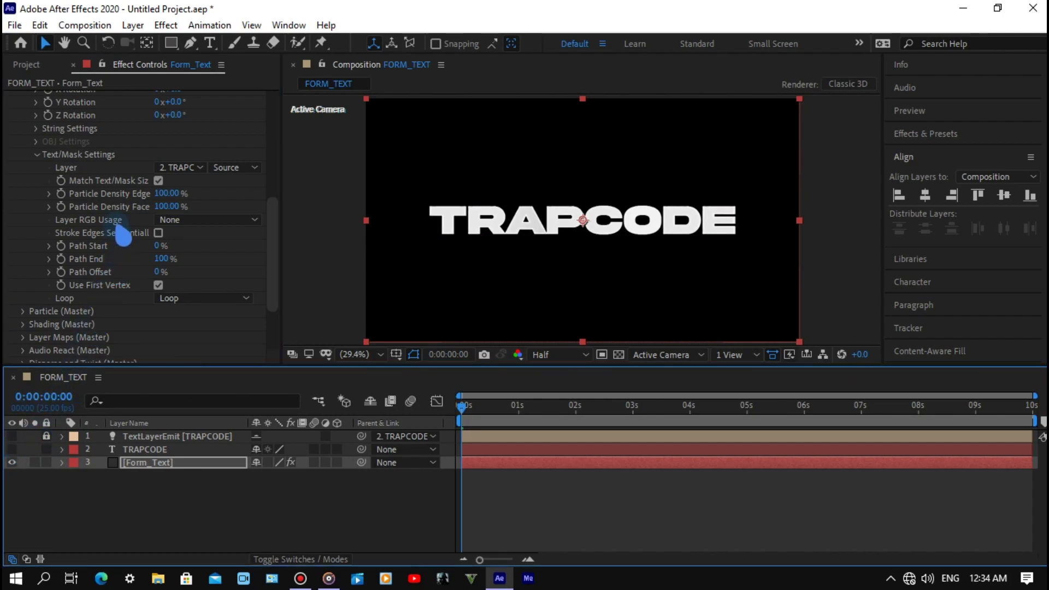
left_click(161, 207)
type("3")
key("Return")
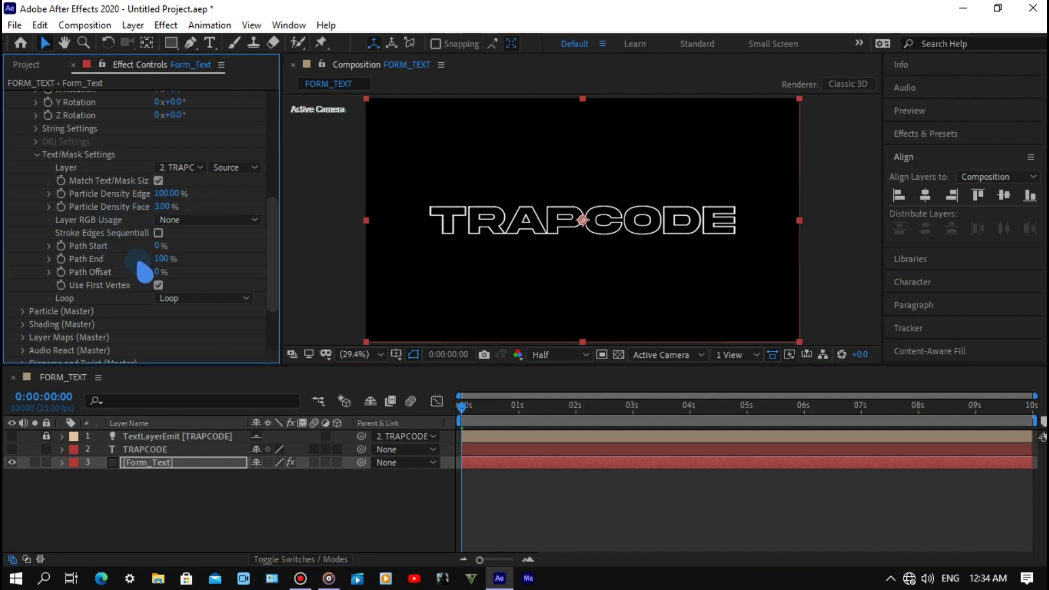
- Set Path Offset to 10% and keyframe Path Start at 100% at 0 s
left_click(159, 272)
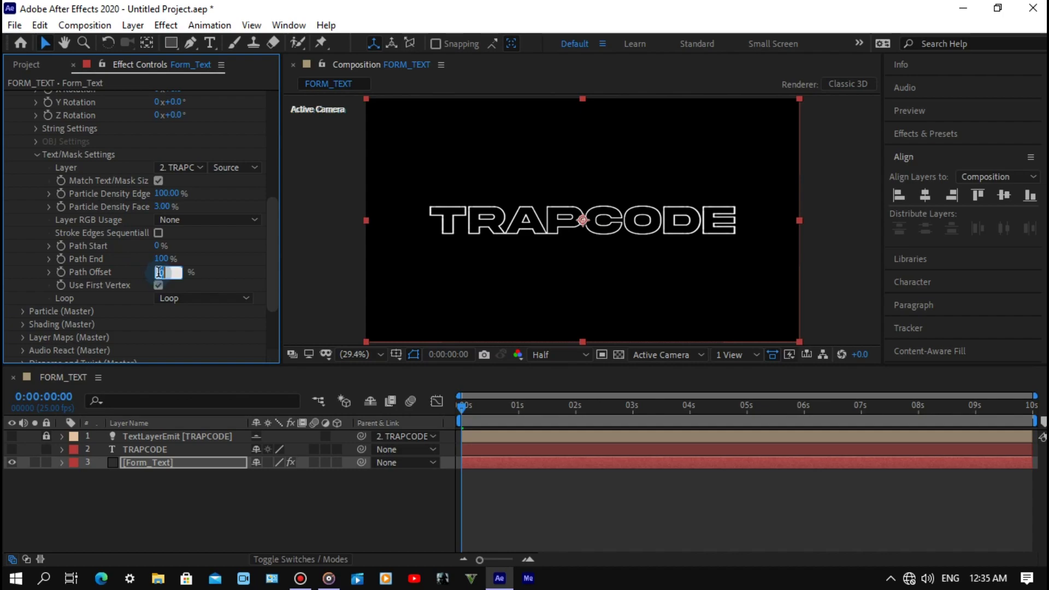
type("10")
left_click(158, 247)
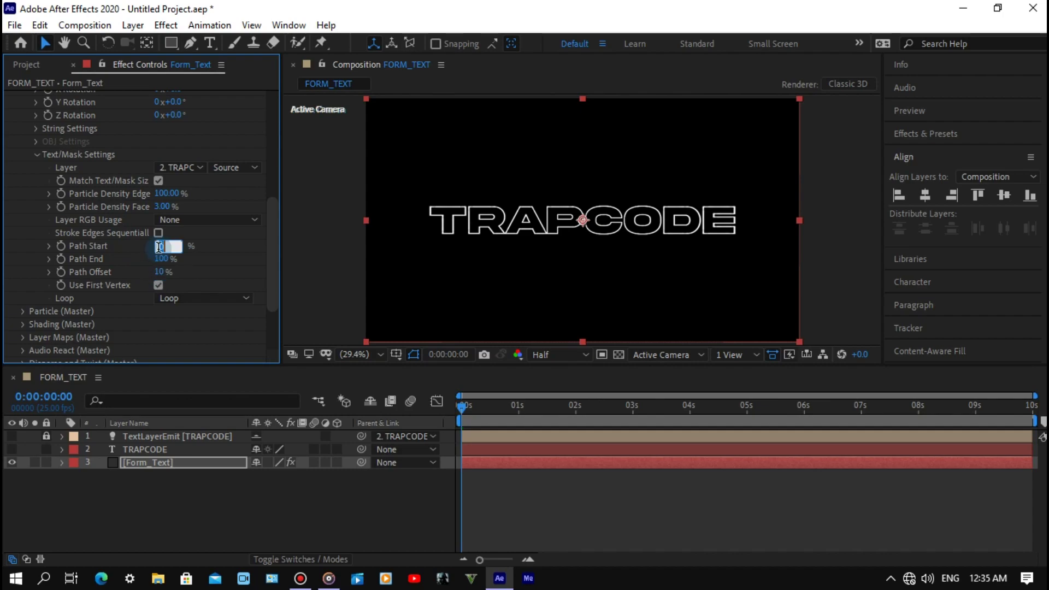
type("100")
key("Return")
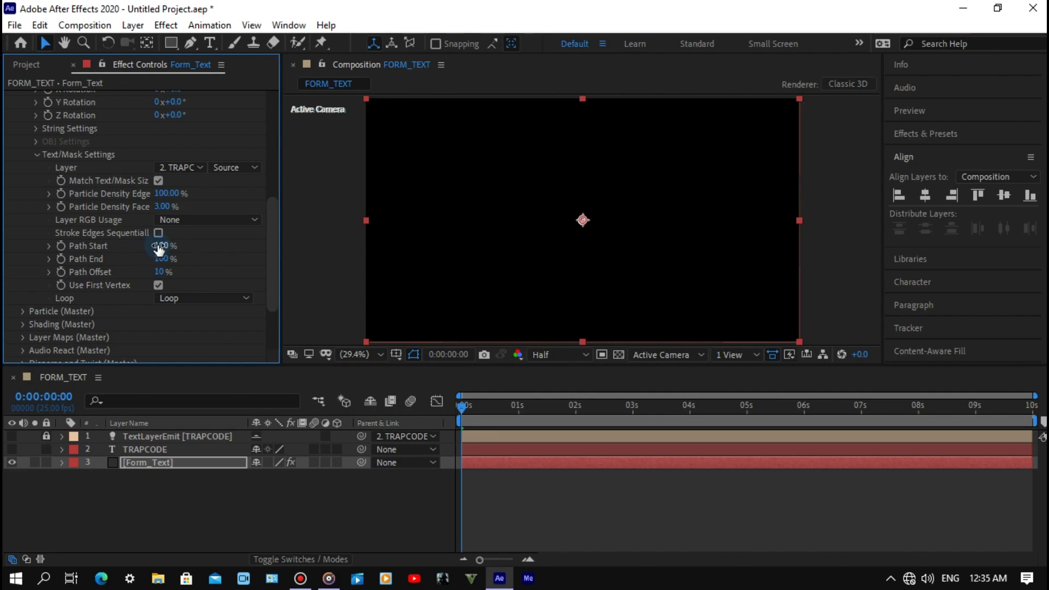
left_click_drag(139, 245, 127, 246)
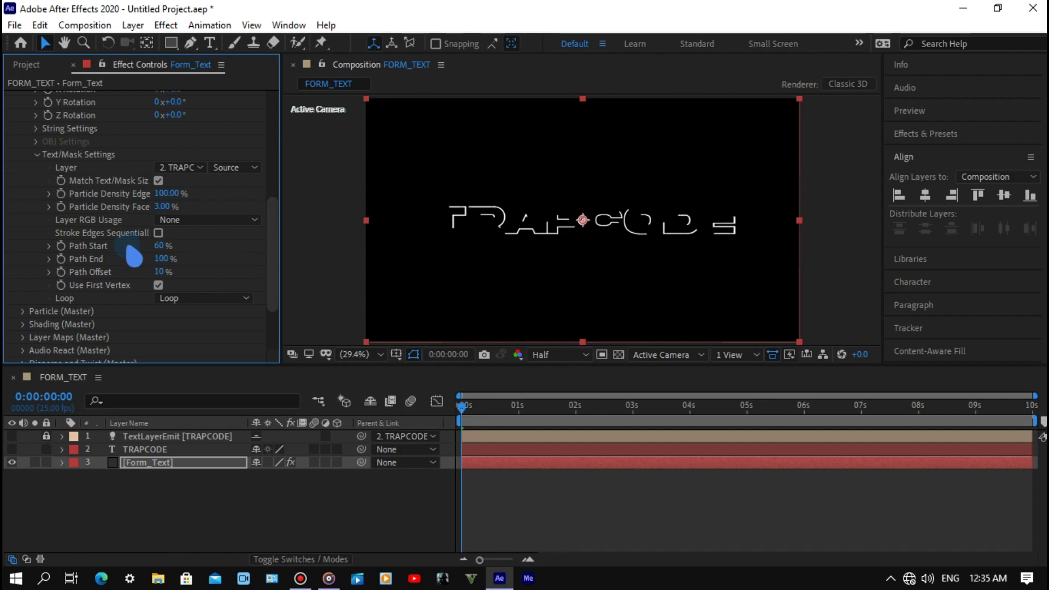
left_click(161, 245)
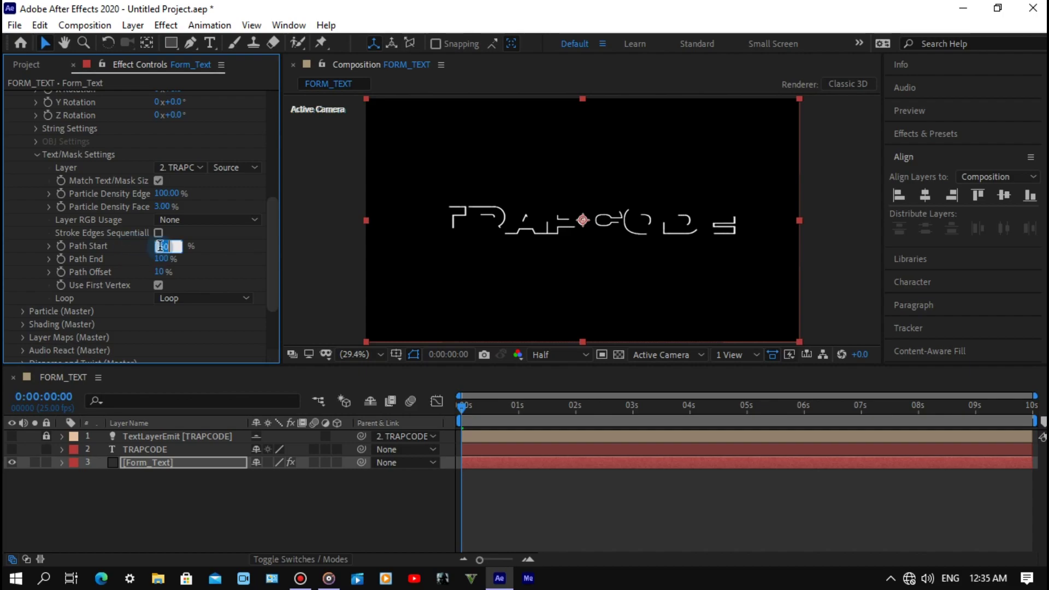
type("100")
key("Return")
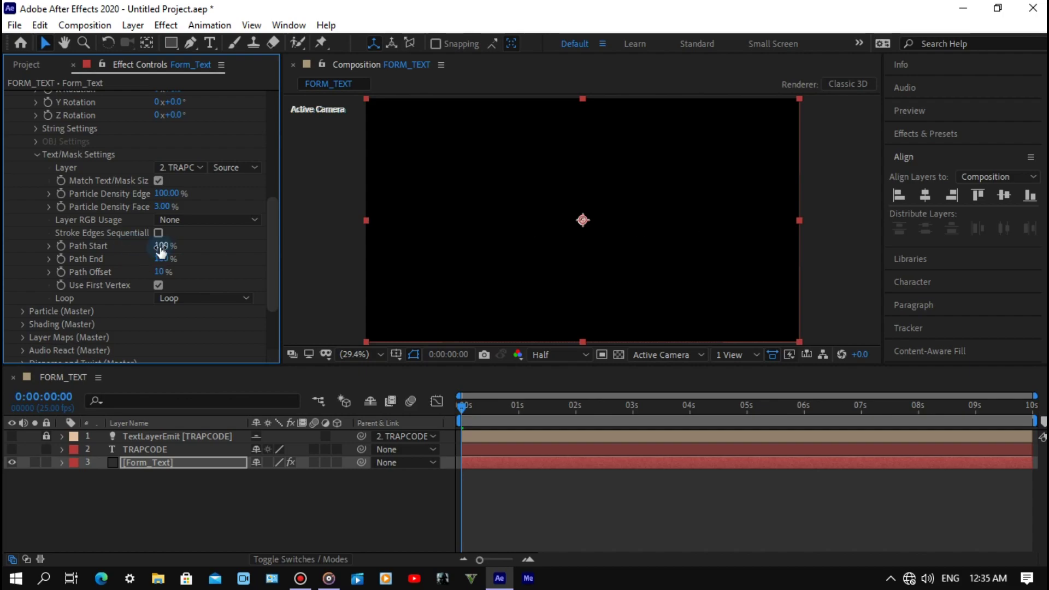
left_click(74, 254)
key("u")
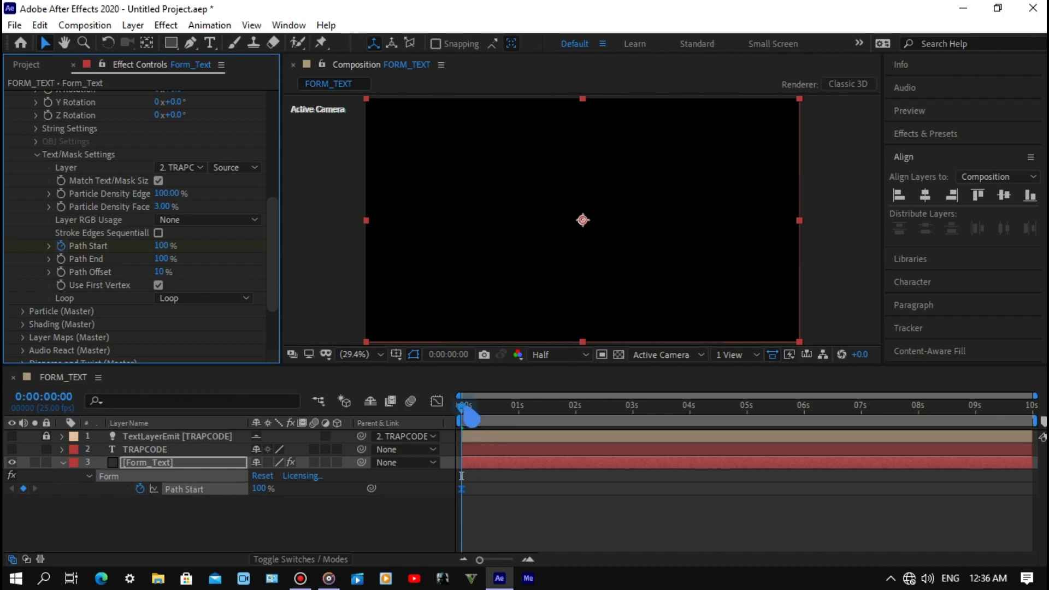
- Keyframe Path Start at 0% at 6 seconds
left_click_drag(473, 416, 673, 417)
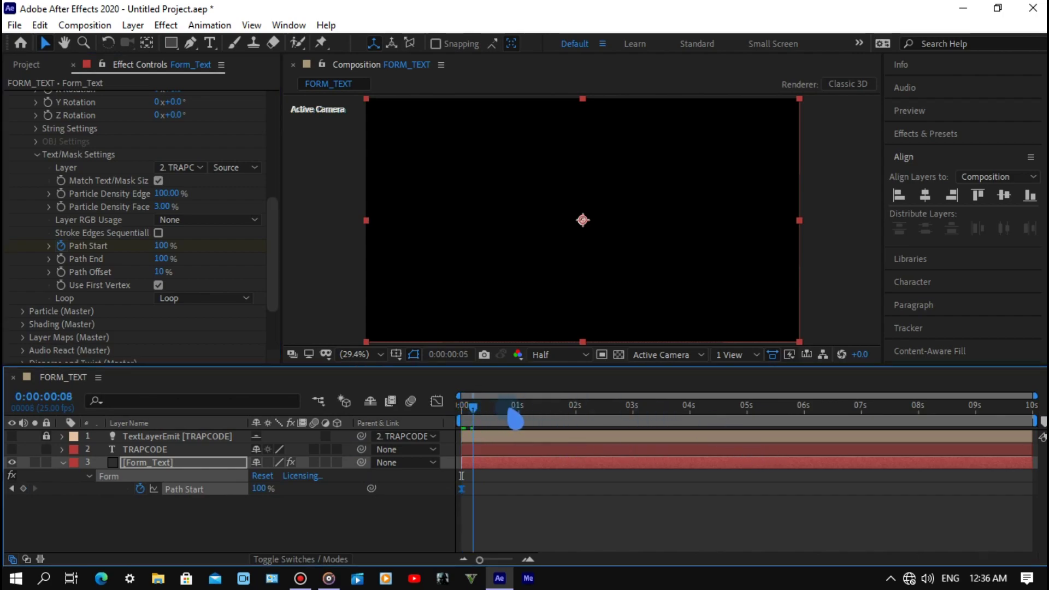
left_click_drag(725, 456, 811, 463)
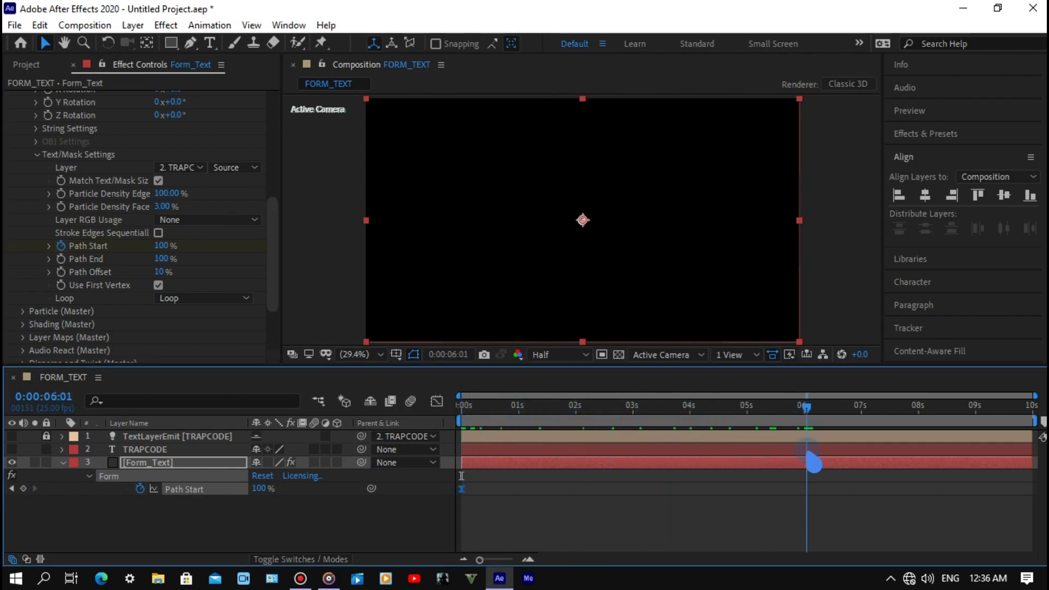
left_click(264, 488)
type("0")
key("Return")
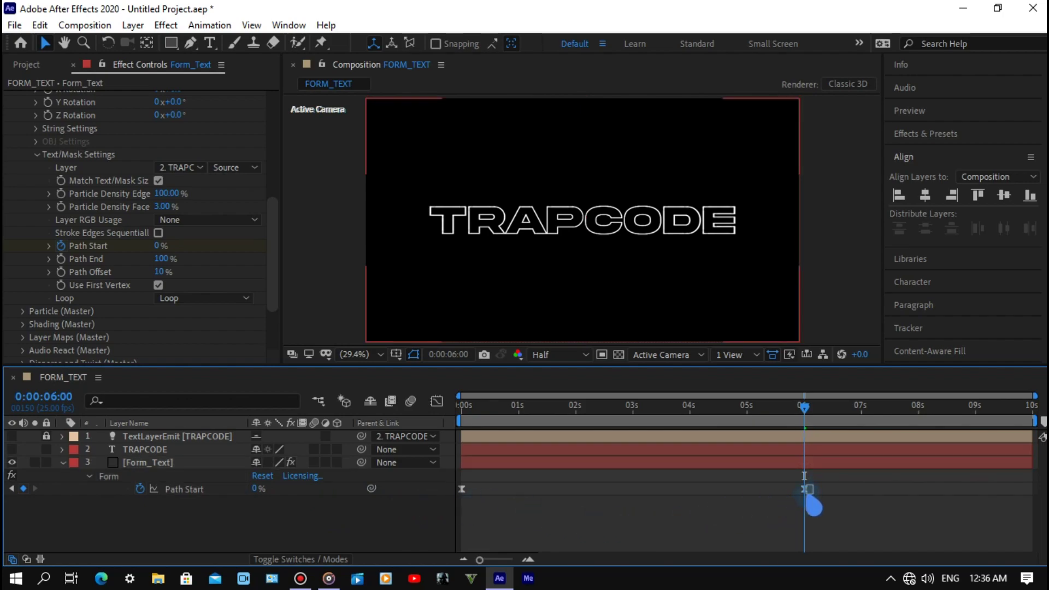
- Ease both Path Start keyframes, stretching the 6 s influence to 100% in the Graph Editor
left_click_drag(813, 485, 457, 508)
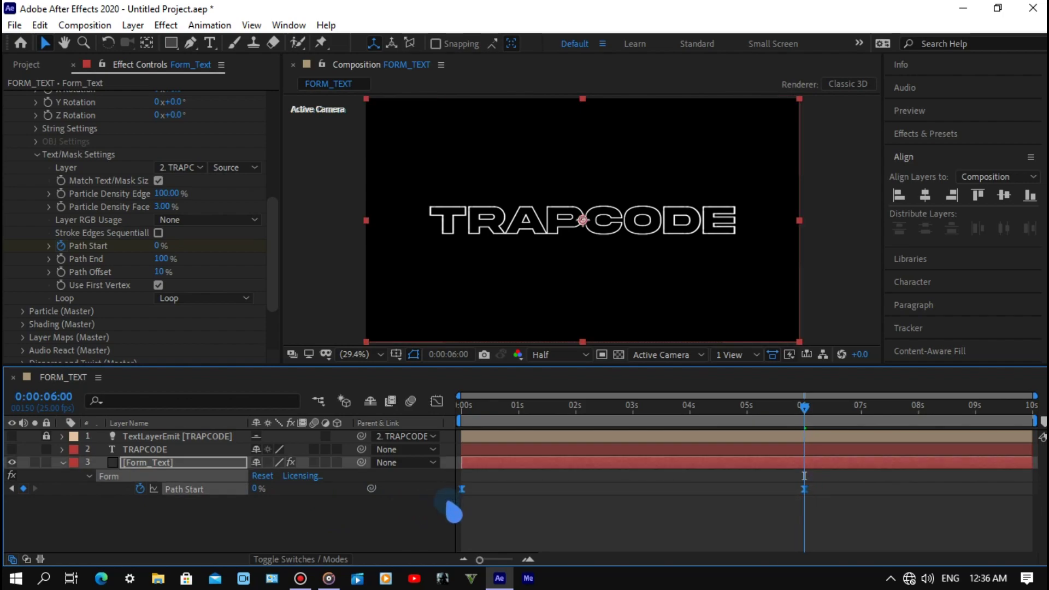
left_click(436, 402)
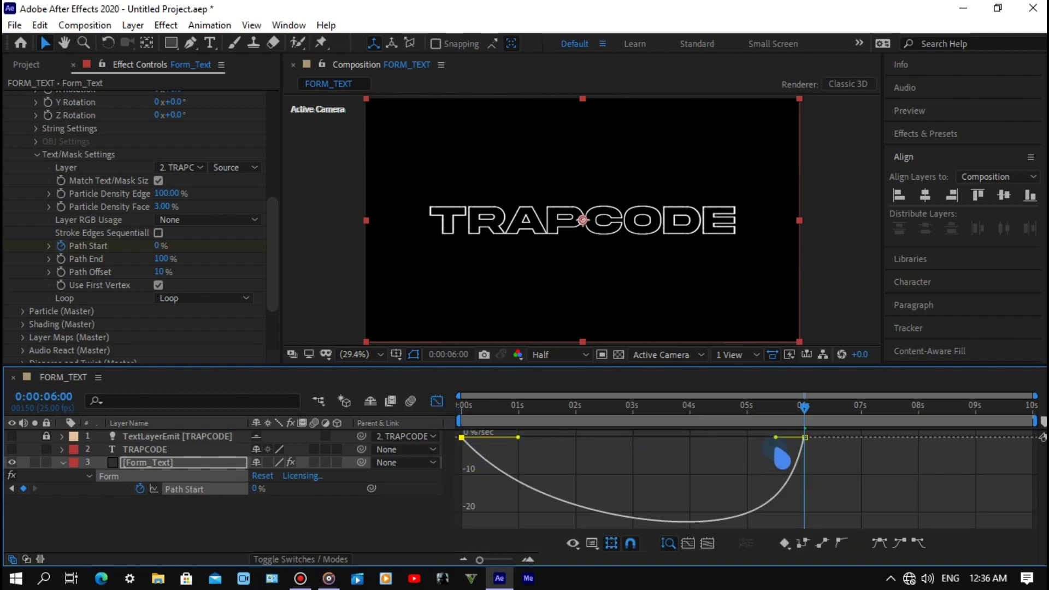
left_click_drag(776, 437, 607, 444)
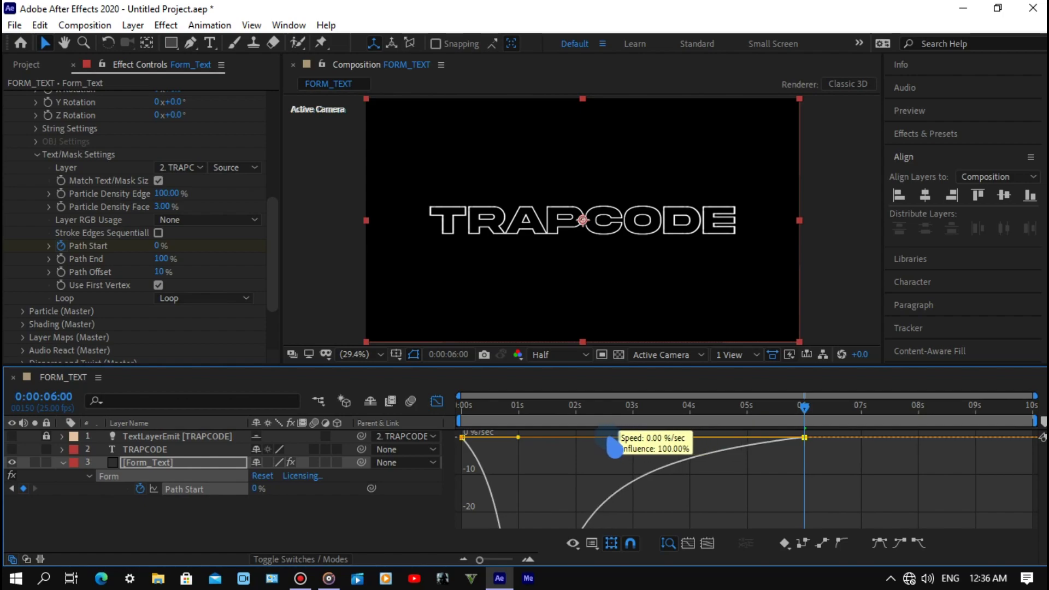
left_click(437, 403)
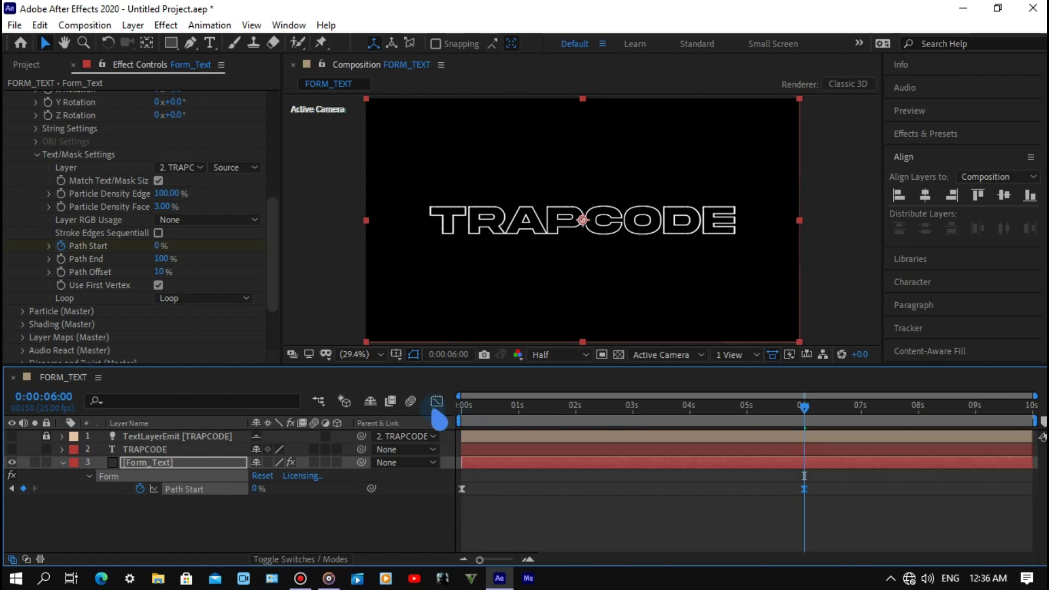
left_click(362, 523)
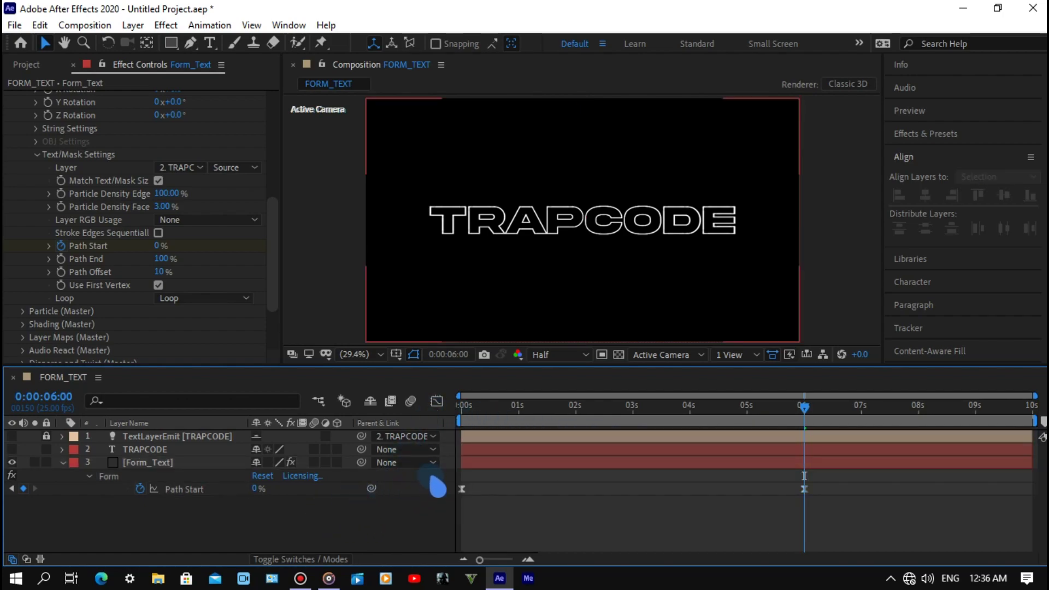
- Scrub back to mid-animation and expand Form_Text's Particle (Master) settings
mouse_move(806, 410)
left_mouse_down()
mouse_move(678, 428)
mouse_move(499, 429)
mouse_move(578, 428)
left_mouse_up()
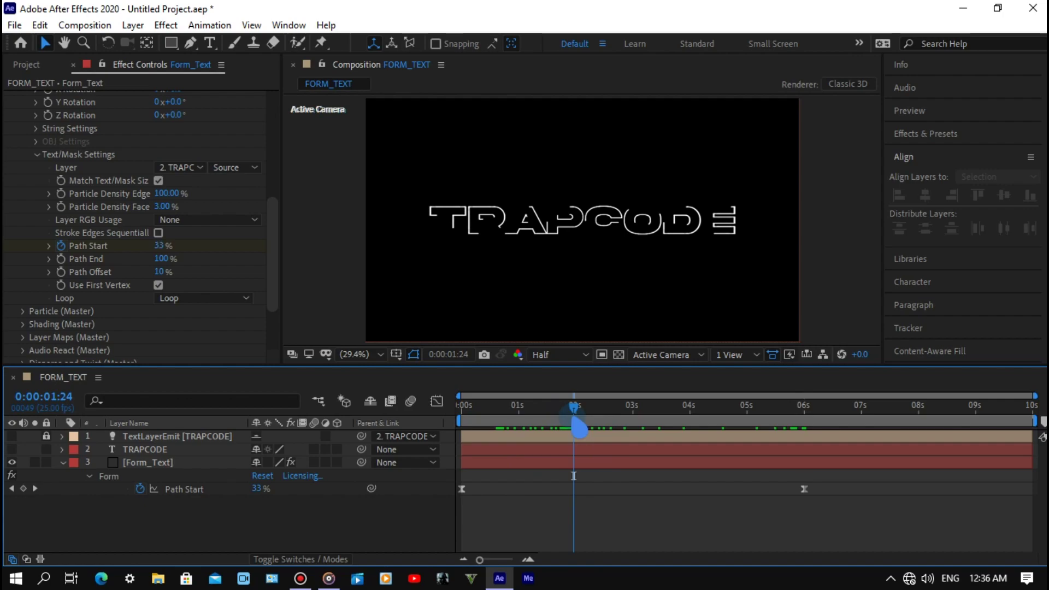
left_click(215, 465)
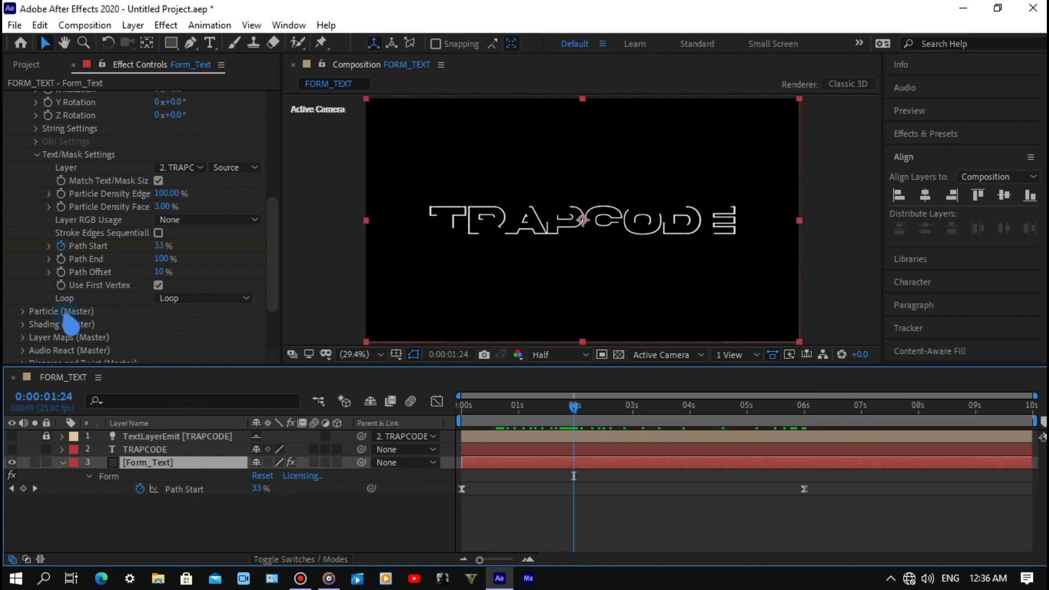
scroll(77, 326, "down", 3)
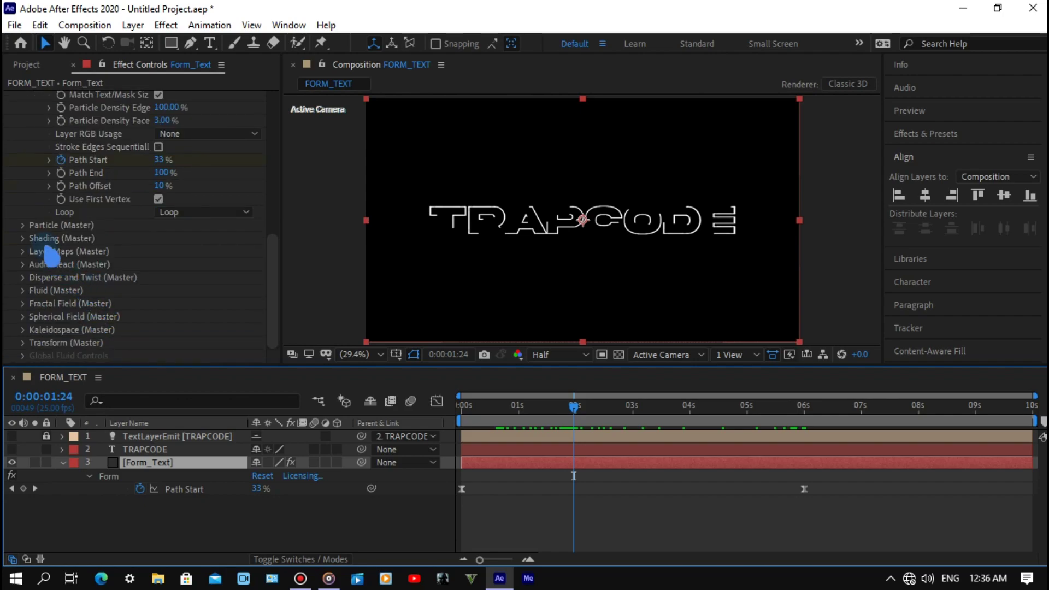
left_click(23, 227)
scroll(109, 254, "up", 2)
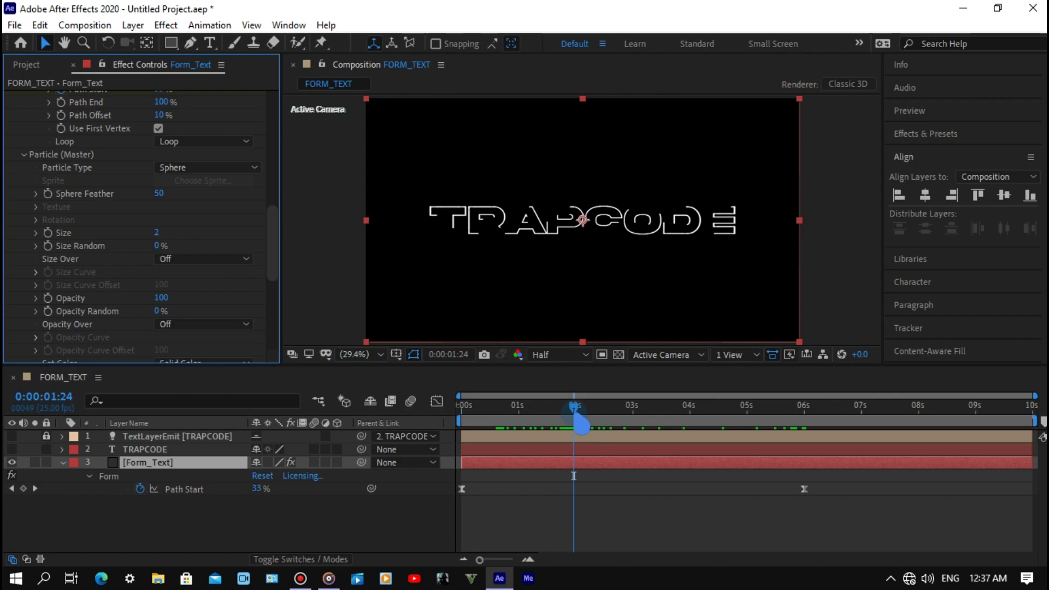
- Play a preview of the TRAPCODE outline drawing on
left_click(574, 476)
key("space")
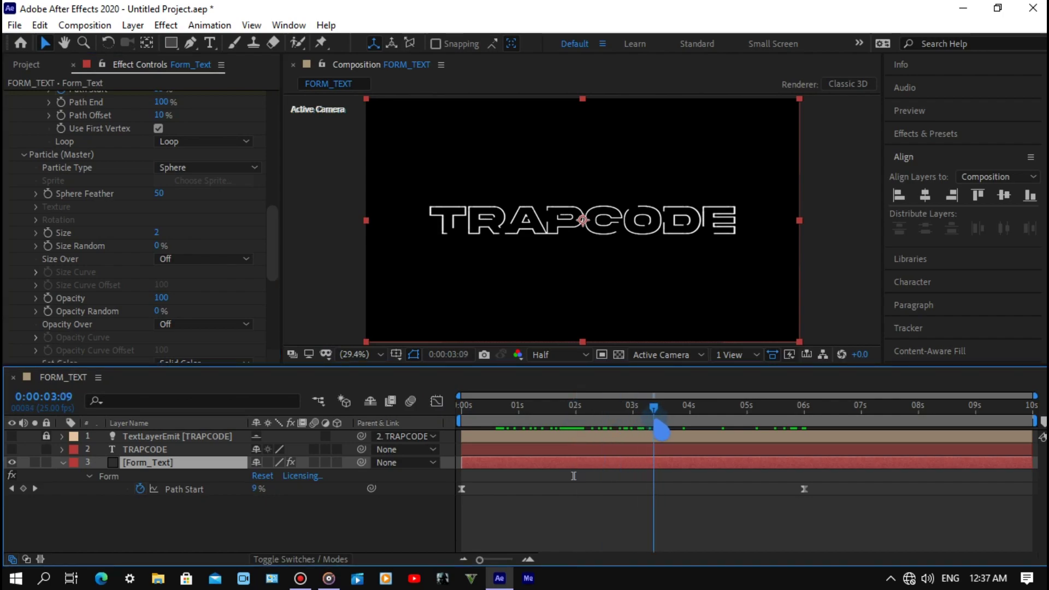
scroll(237, 278, "up", 5)
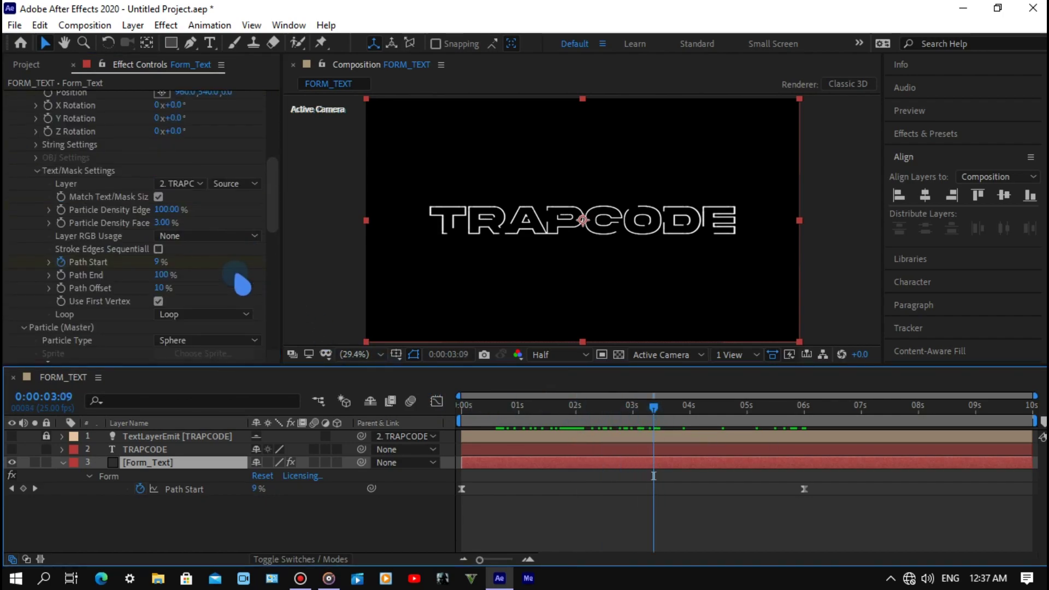
scroll(241, 284, "up", 5)
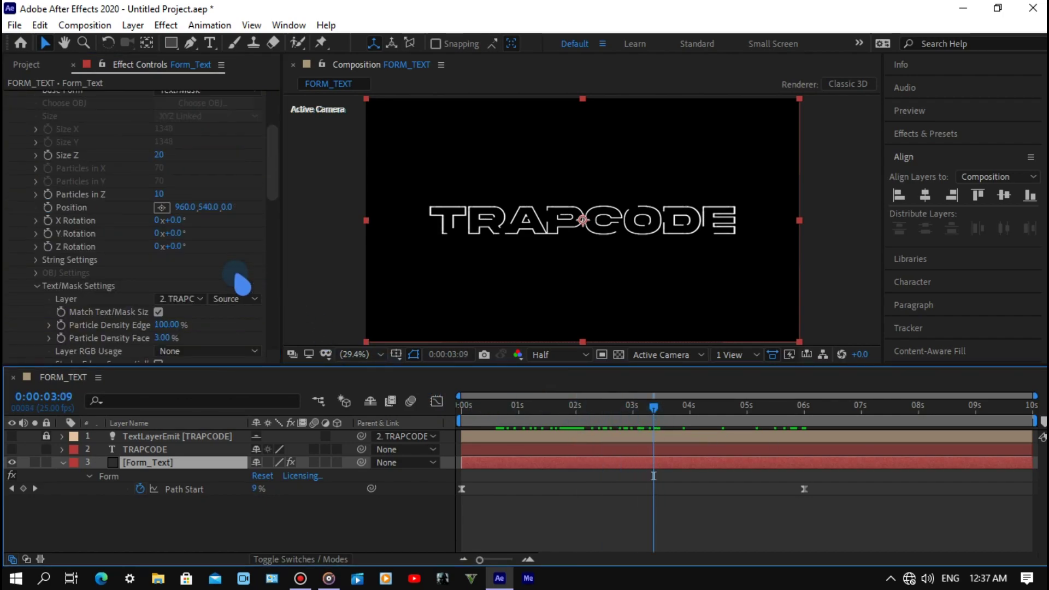
- Keyframe Size Z at 20 near 3:09 and 4500 at 0 s, then scrub to check
left_click(52, 156)
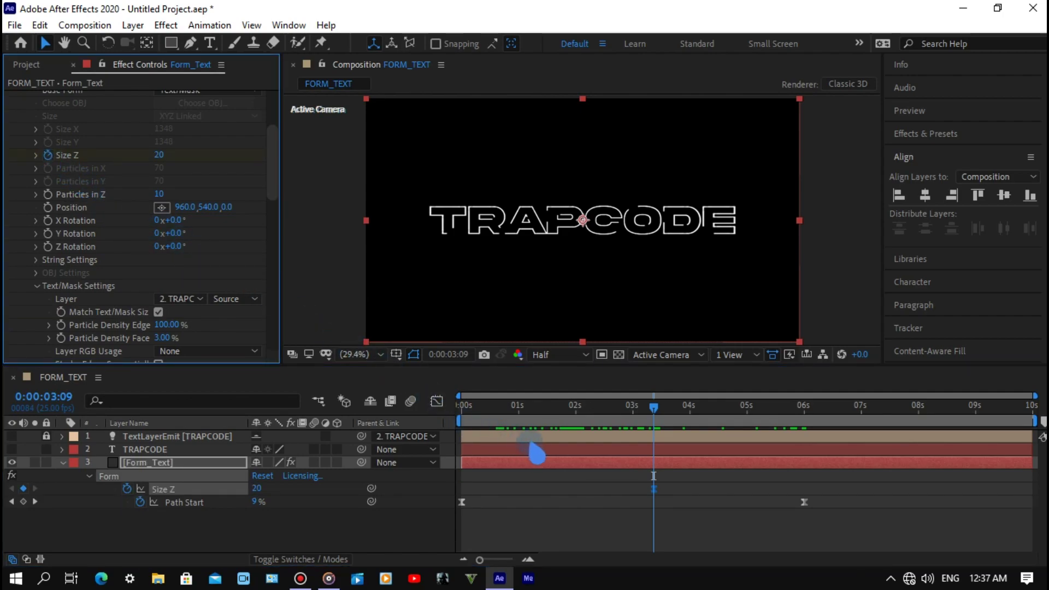
left_click_drag(658, 421, 458, 421)
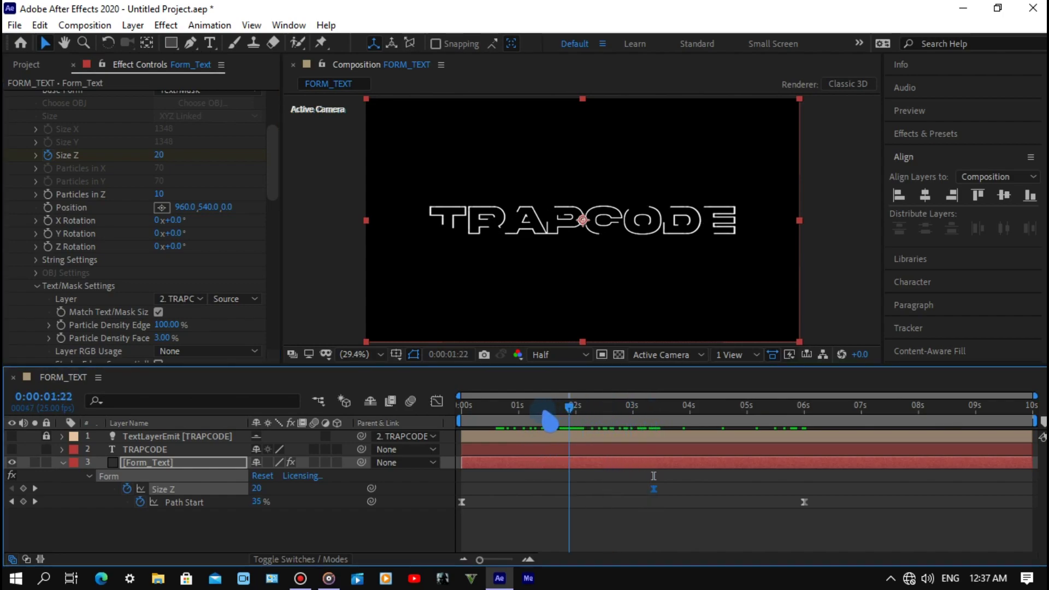
left_click(258, 488)
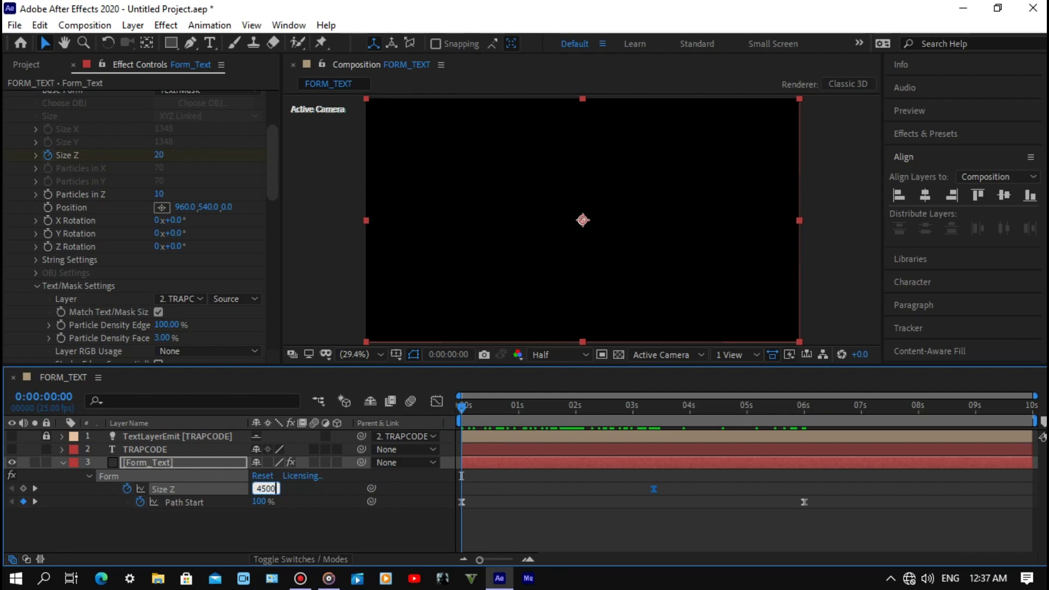
type("4500")
key("Return")
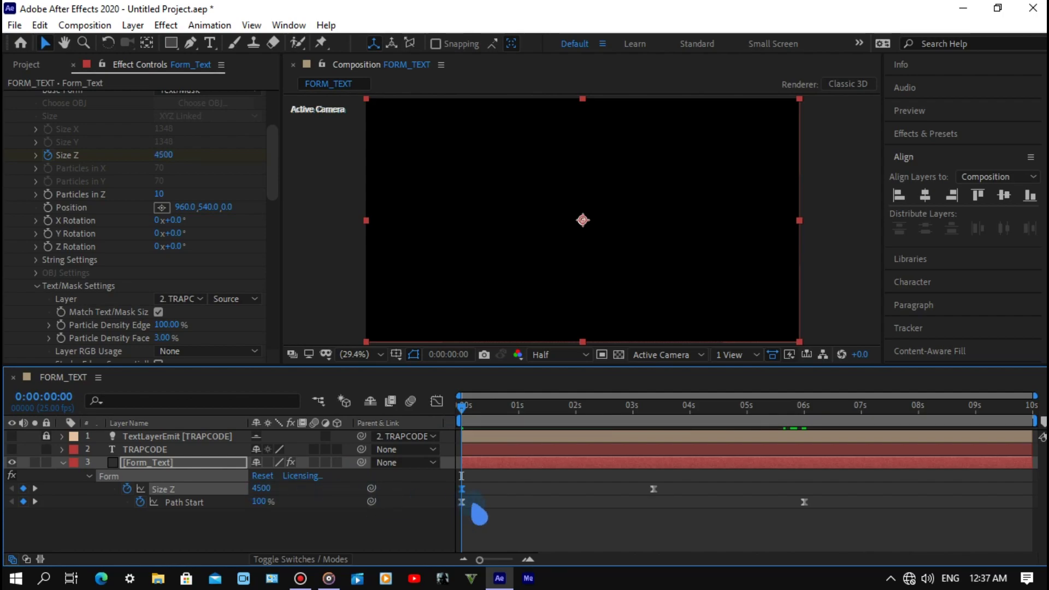
mouse_move(466, 407)
left_mouse_down()
mouse_move(519, 421)
mouse_move(655, 417)
mouse_move(769, 463)
left_mouse_up()
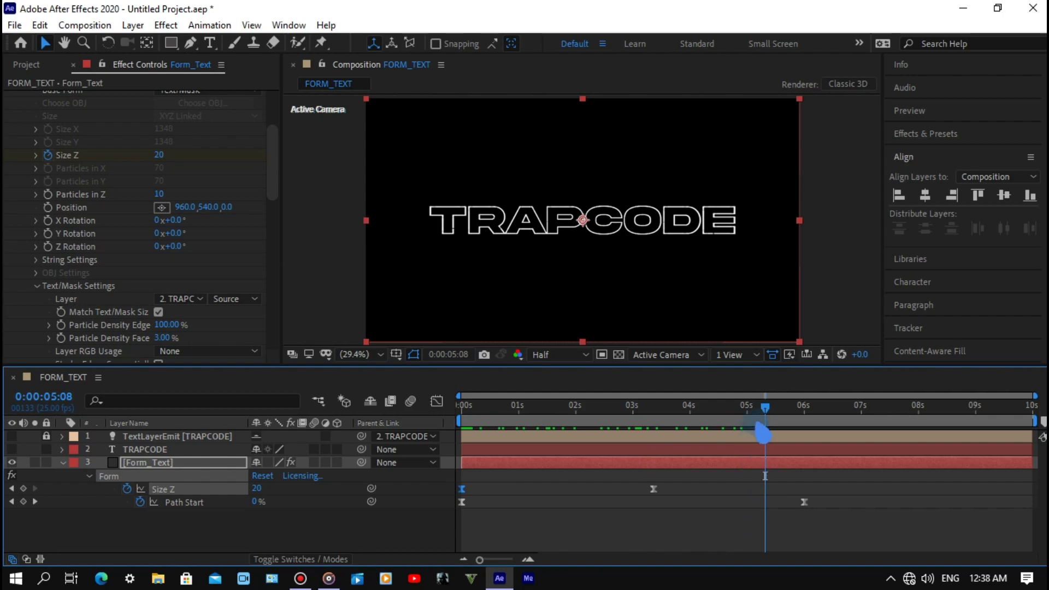
left_click_drag(765, 407, 657, 414)
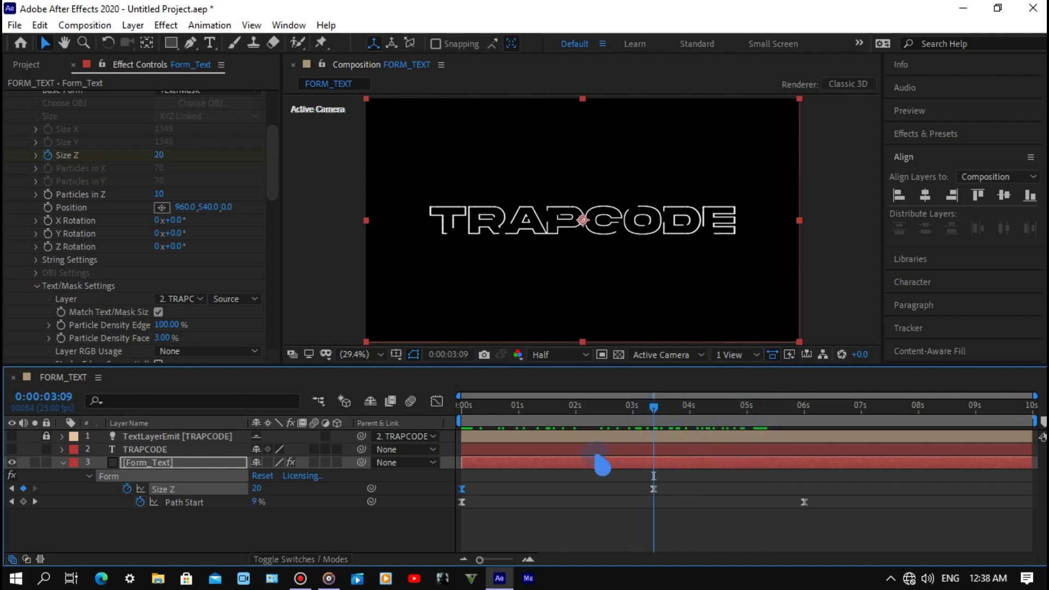
- Keyframe Particle Density Faces at 3% near 3:09 and 90% at 6 s
scroll(237, 269, "down", 2)
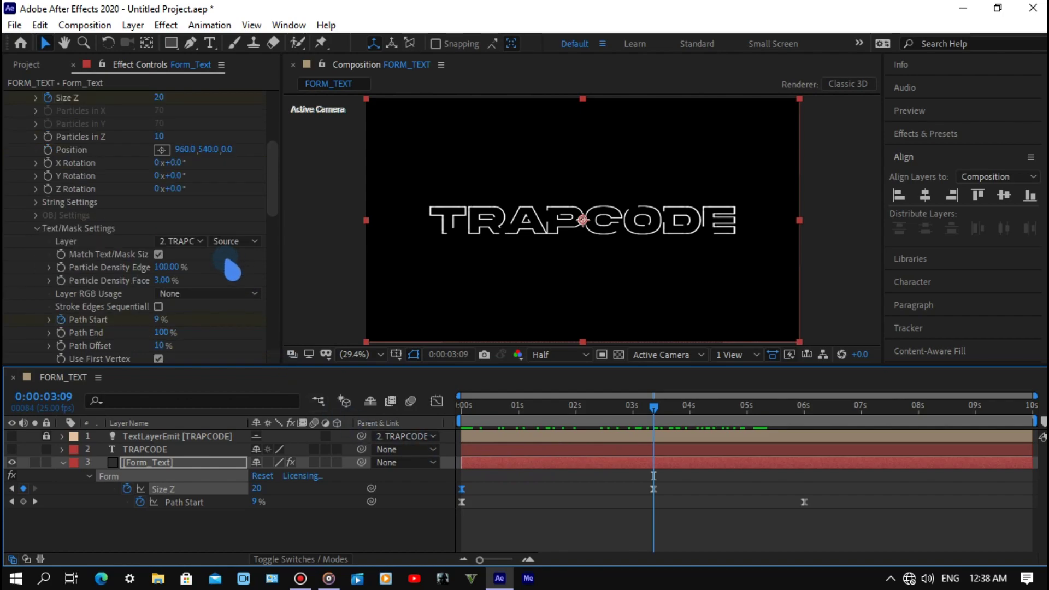
left_click(70, 294)
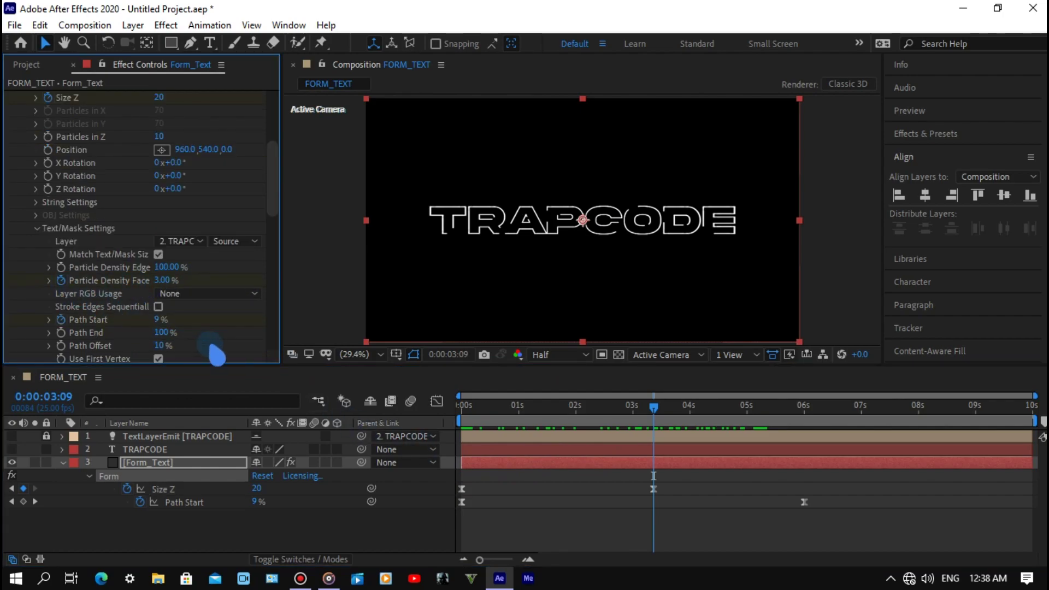
key("u")
key("u")
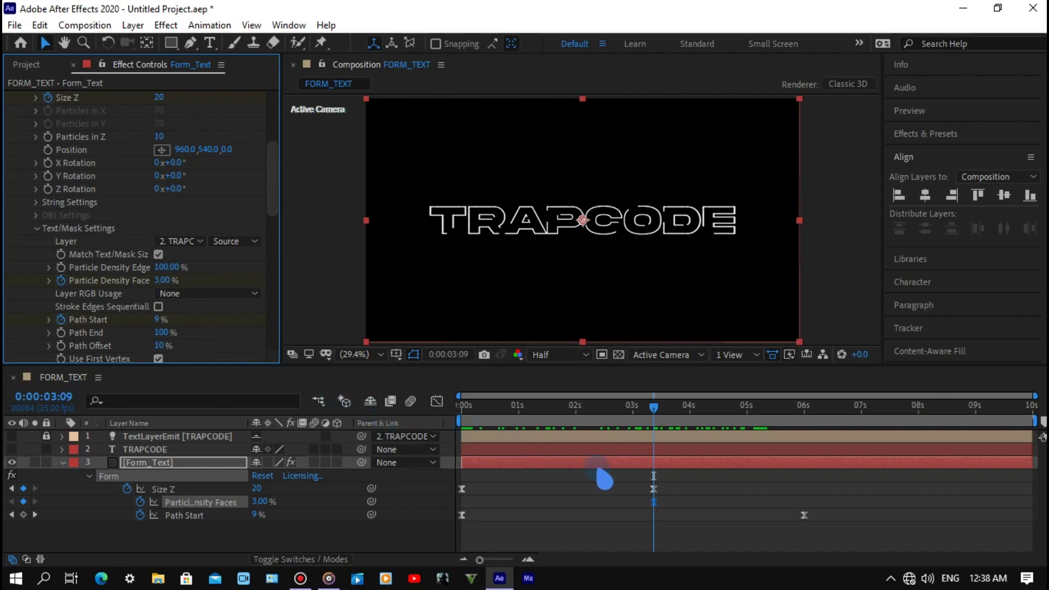
left_click_drag(662, 420, 814, 436)
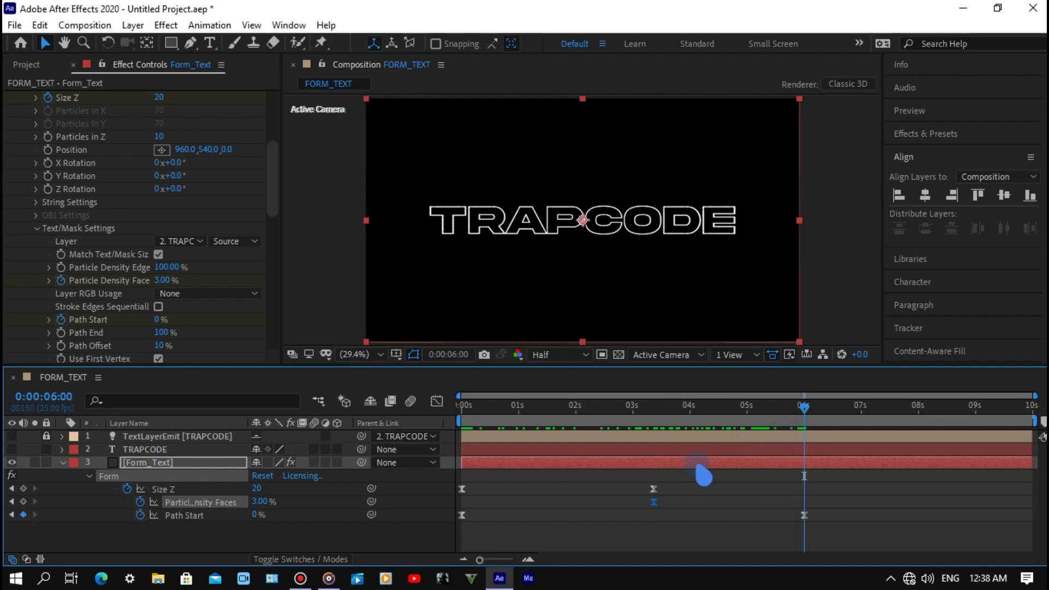
left_click(260, 501)
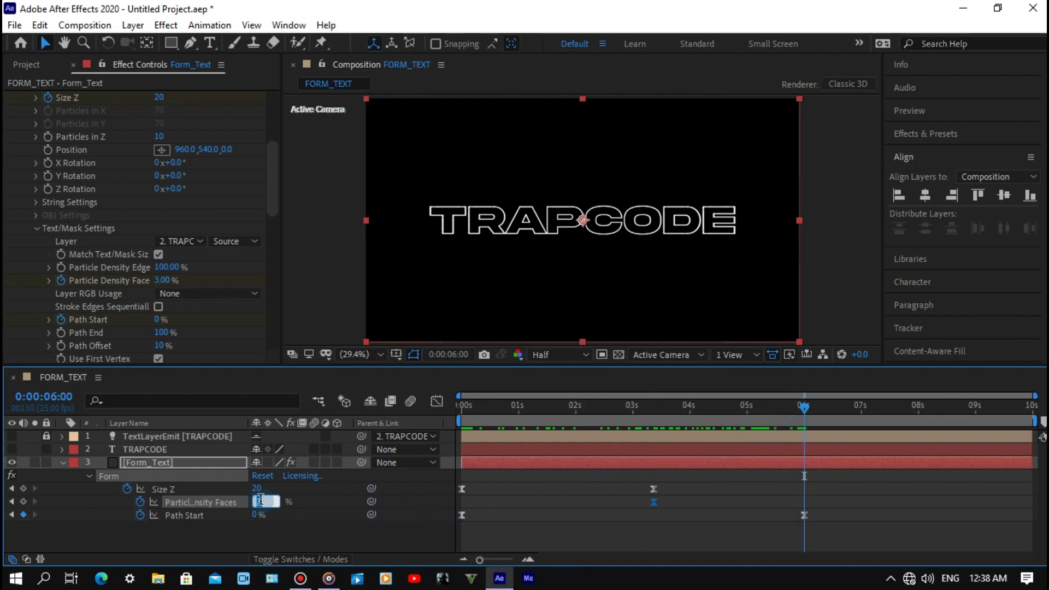
type("90")
key("Return")
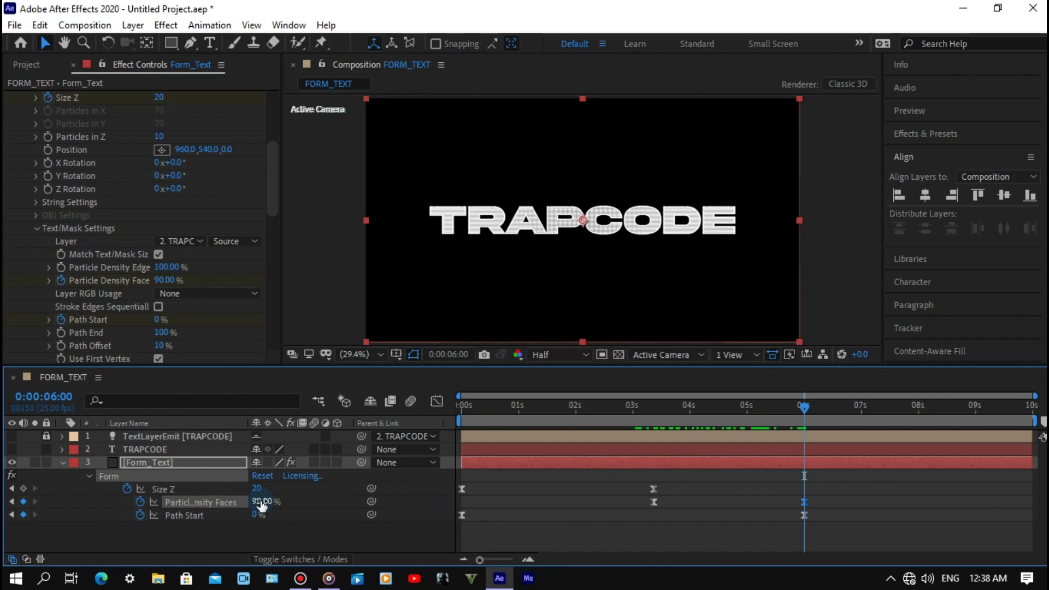
left_click(306, 527)
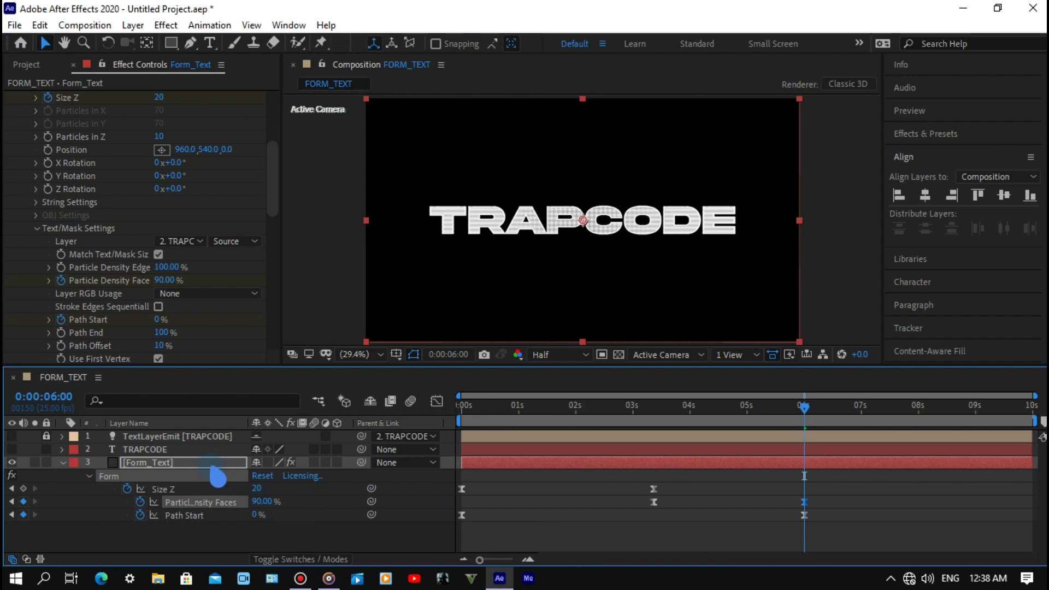
scroll(112, 276, "down", 3)
- Set the Form particles' Sphere Feather to 0 and Size to 1.5
scroll(115, 277, "down", 2)
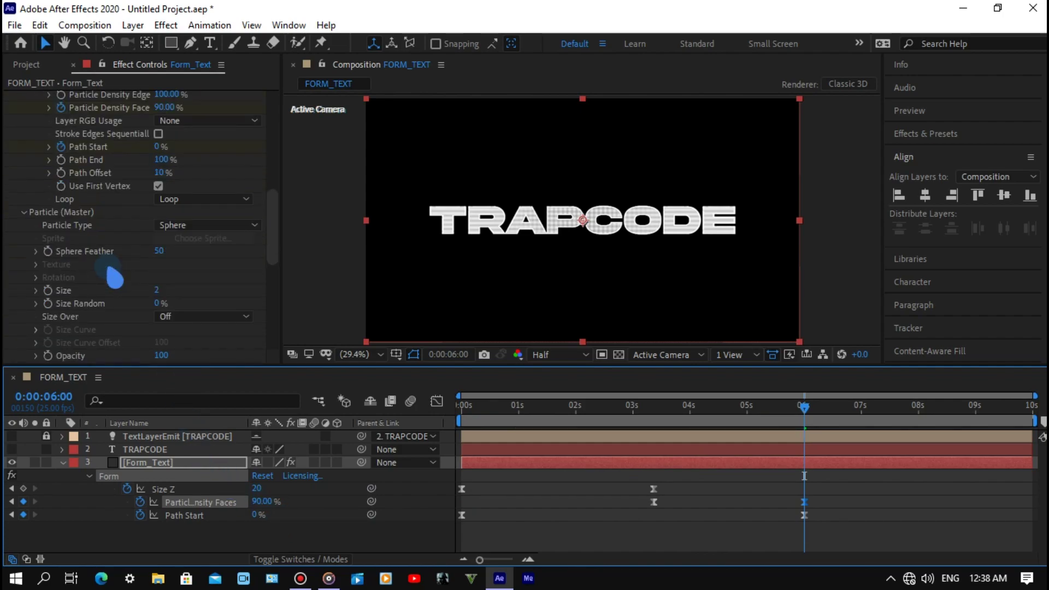
left_click(157, 250)
type("0")
key("Return")
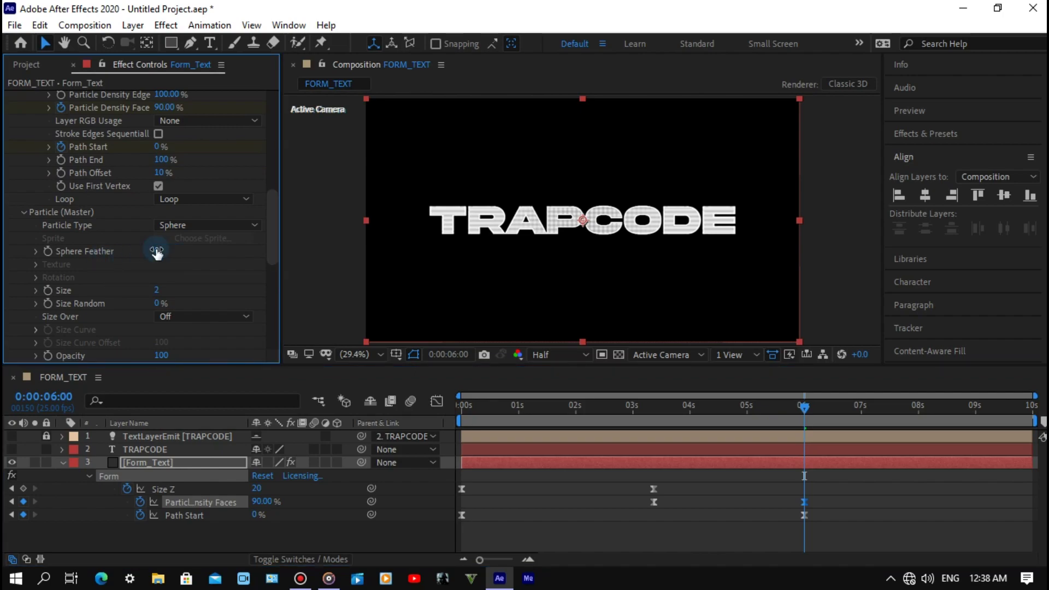
left_click(157, 291)
type("1.5")
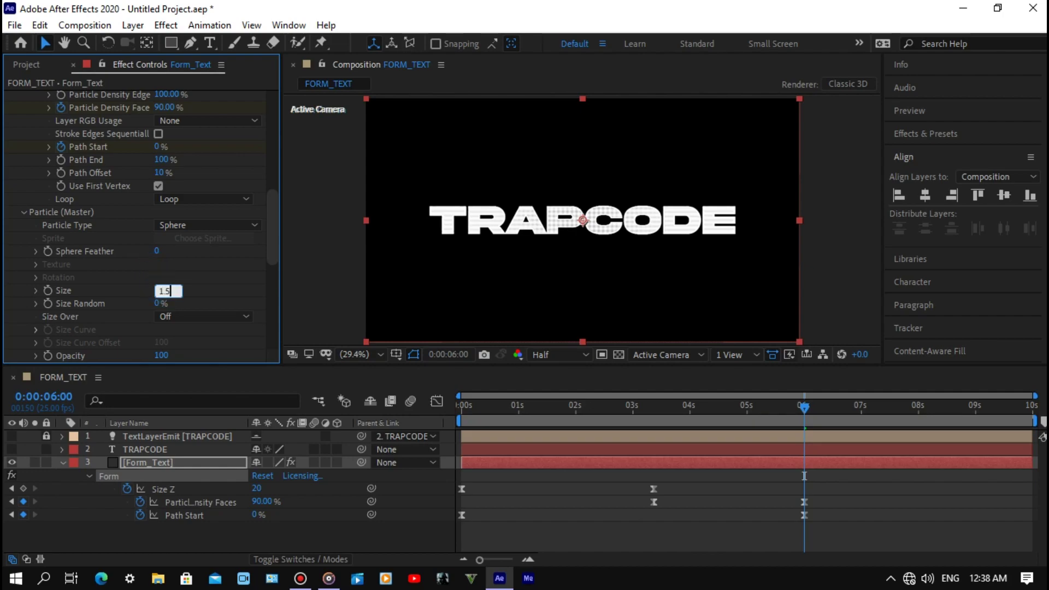
key("Return")
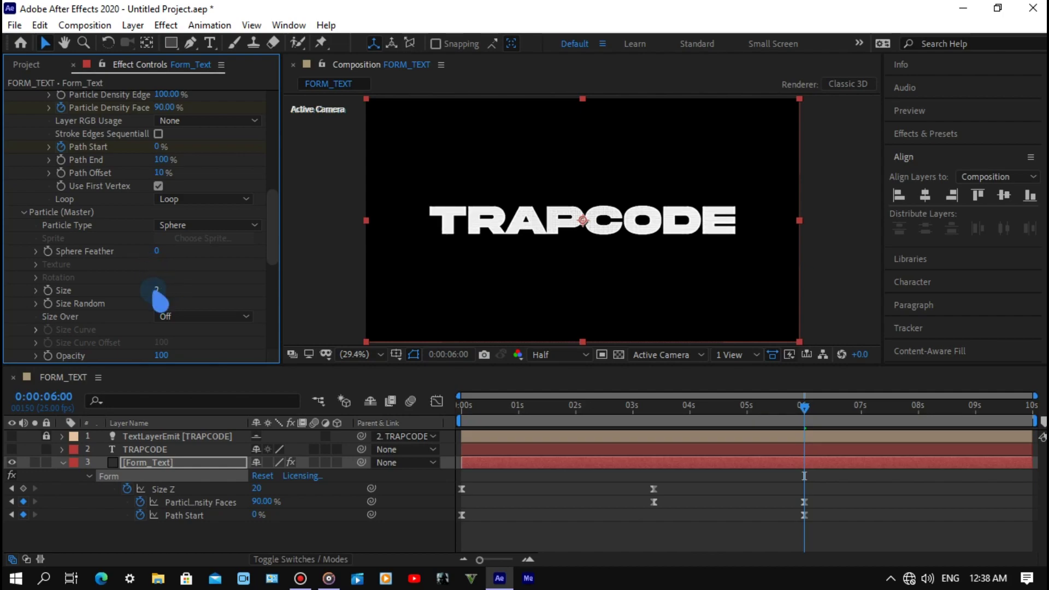
scroll(128, 298, "down", 3)
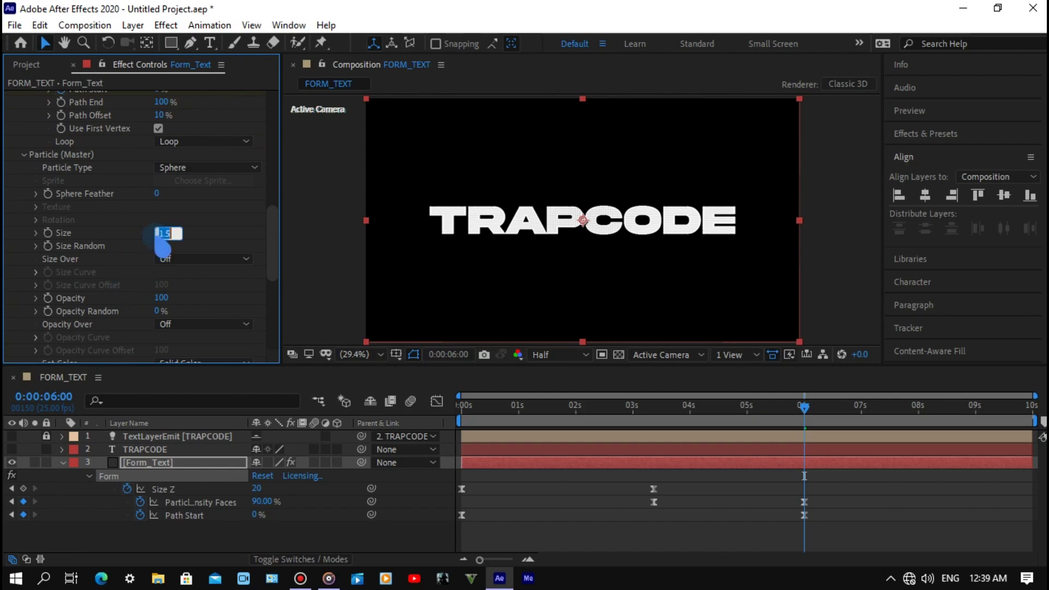
scroll(119, 281, "down", 3)
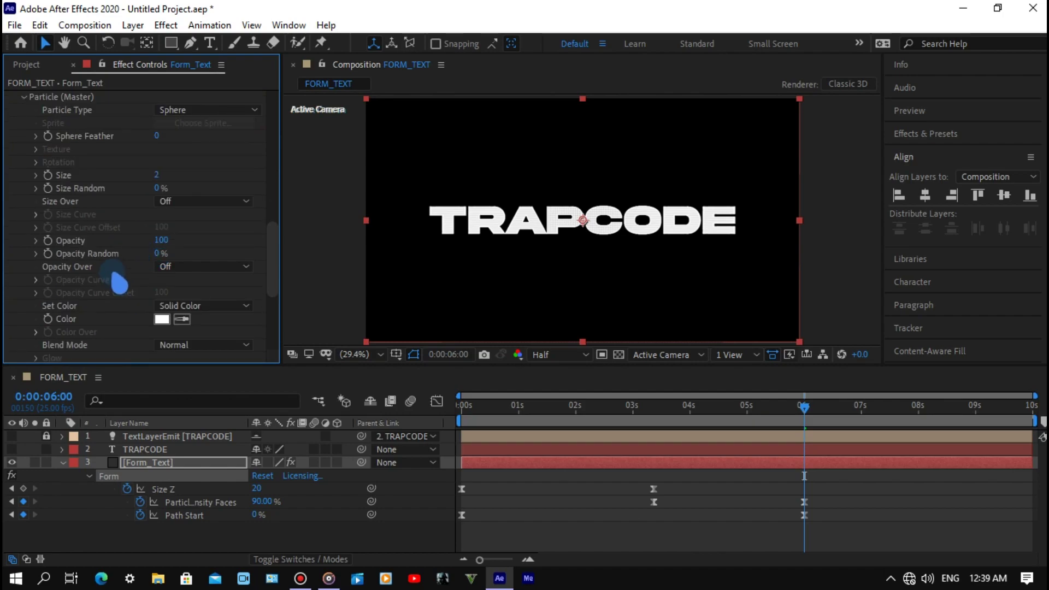
scroll(119, 281, "down", 3)
- Change the Form Particle Color from white to orange, hex FCA324
left_click(162, 262)
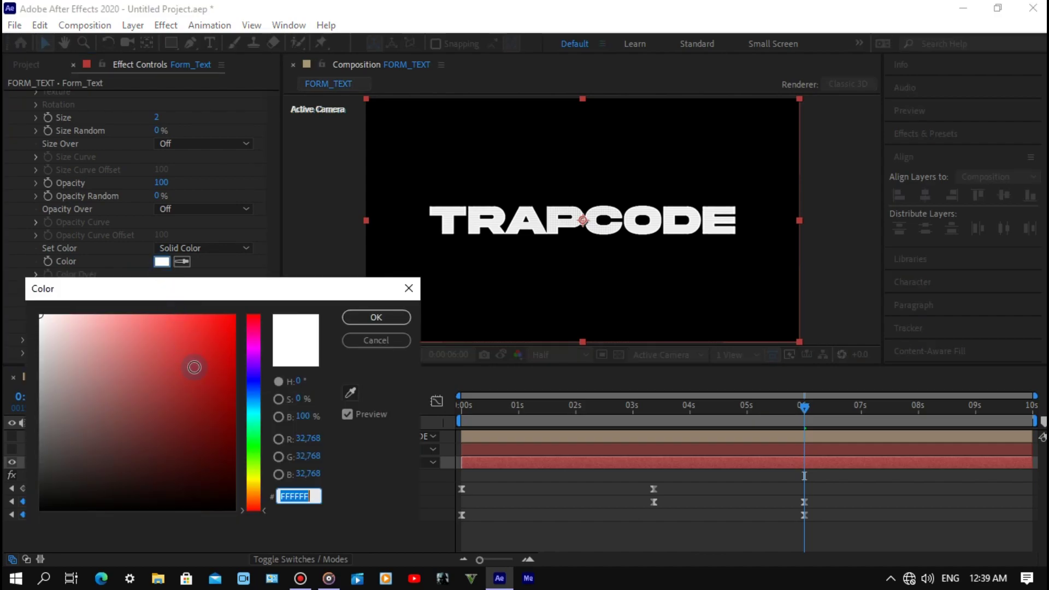
left_click_drag(257, 506, 254, 494)
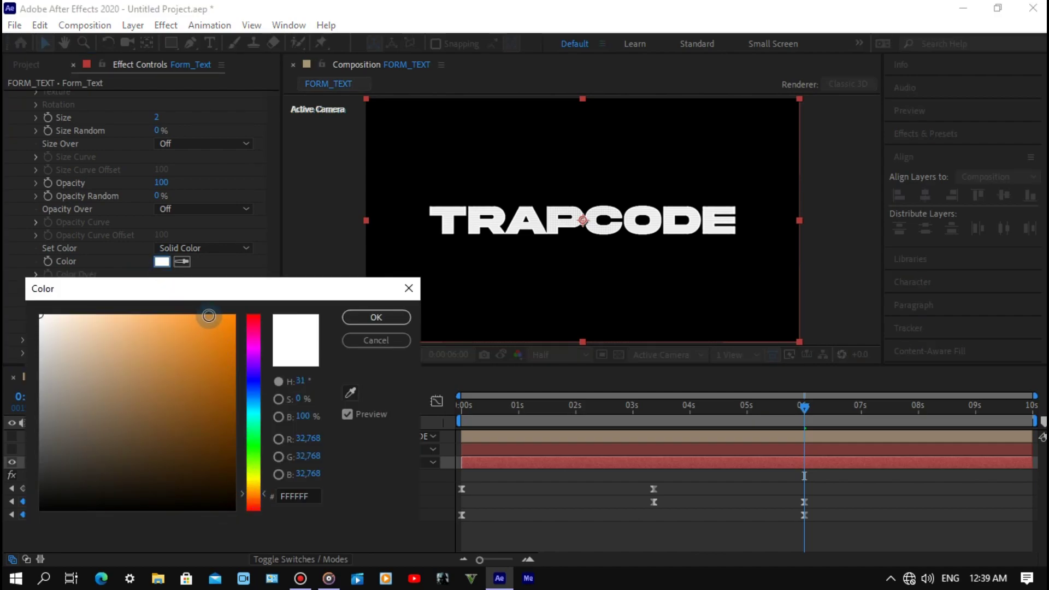
left_click(209, 316)
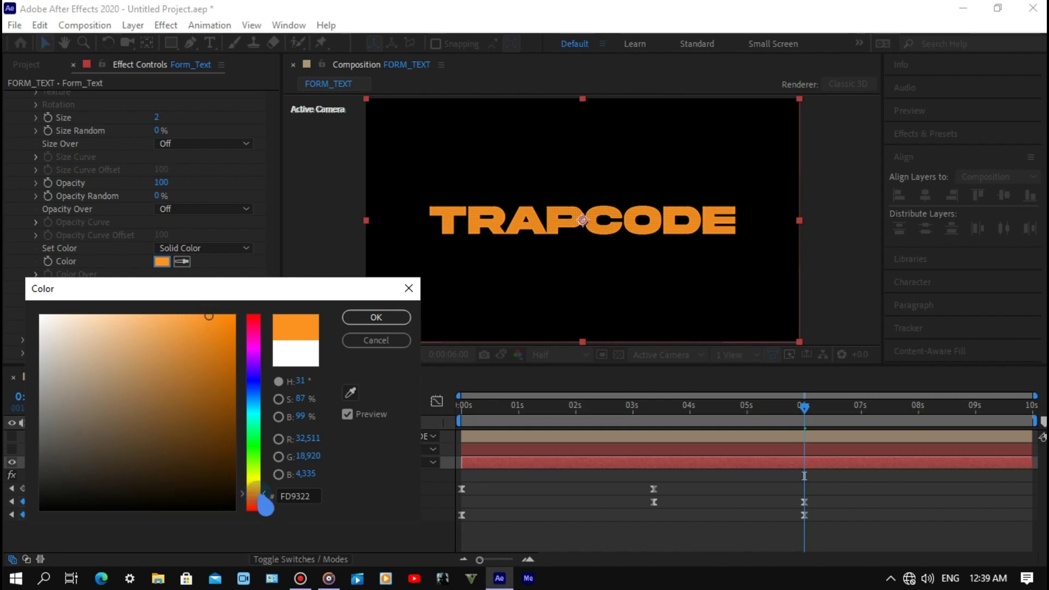
left_click_drag(260, 503, 260, 501)
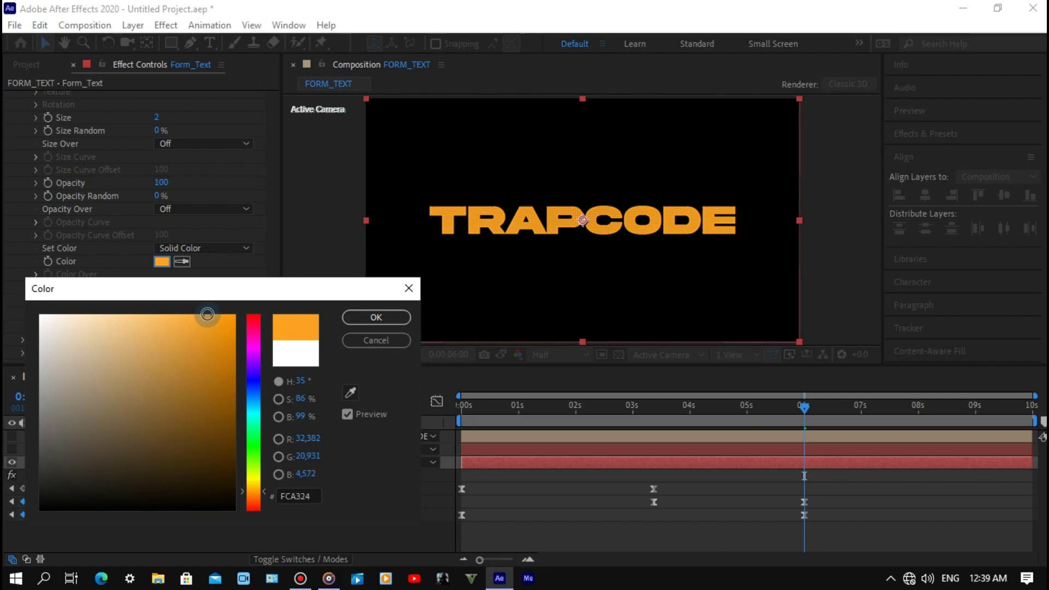
key("Return")
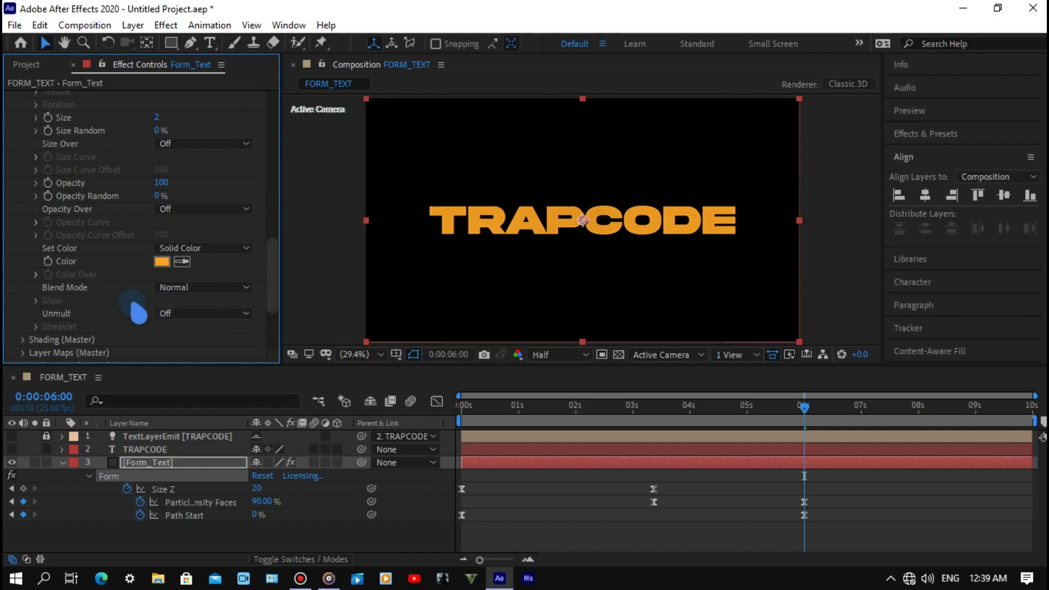
- Apply Glow to the Form_Text layer through FX Console and set Glow Intensity to 20
scroll(131, 301, "down", 5)
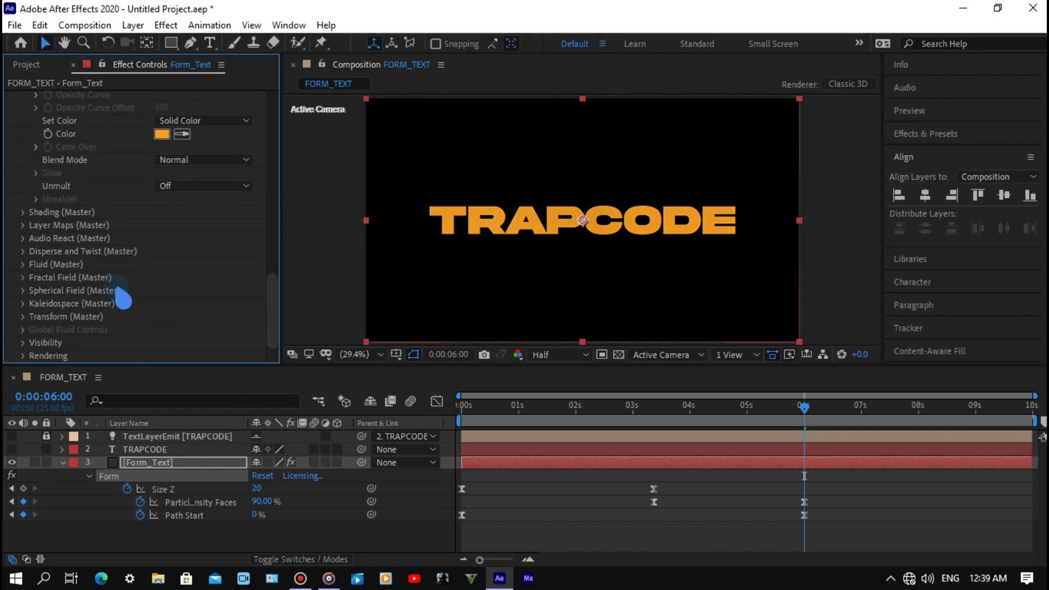
left_click(176, 465)
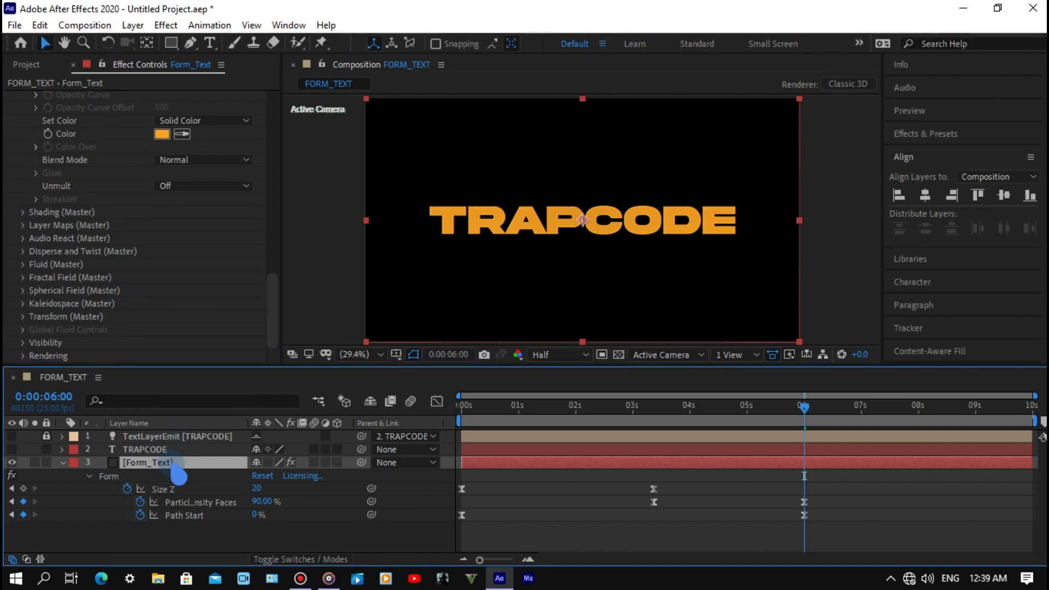
key("ctrl+space")
type("gl")
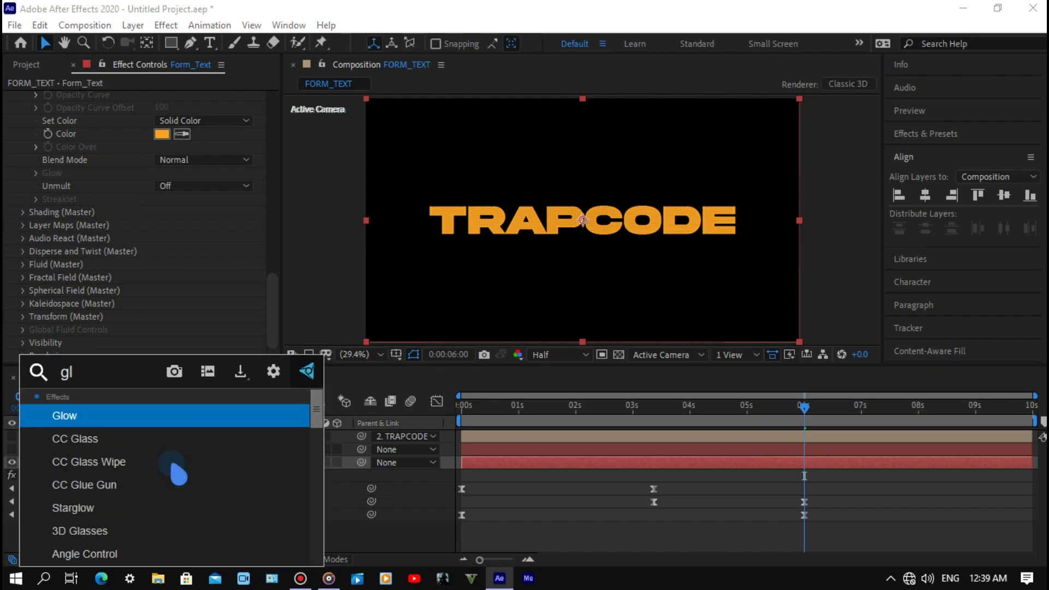
key("Return")
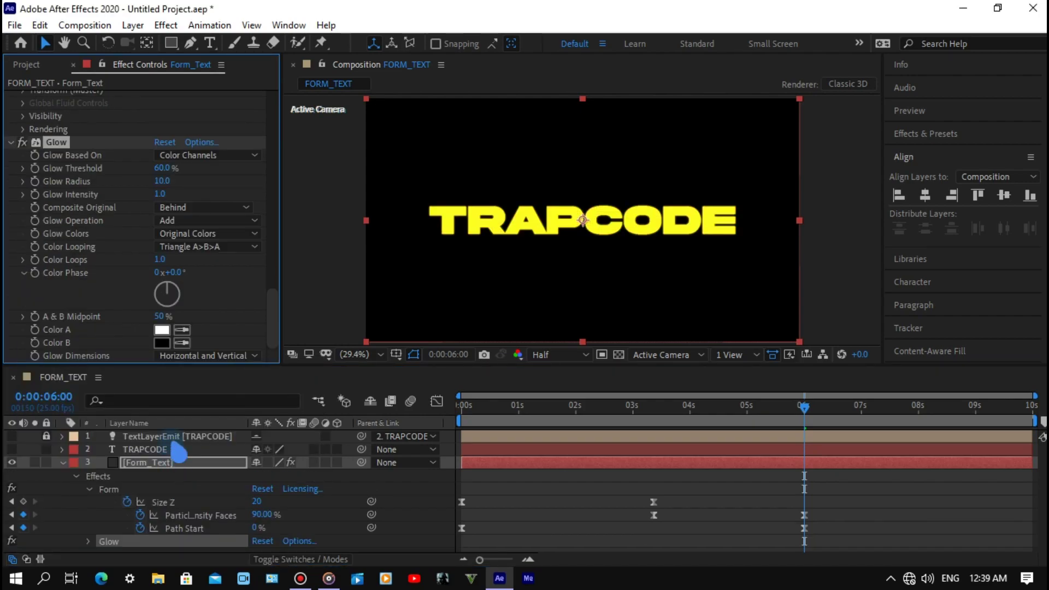
left_click(161, 195)
type("20")
key("Return")
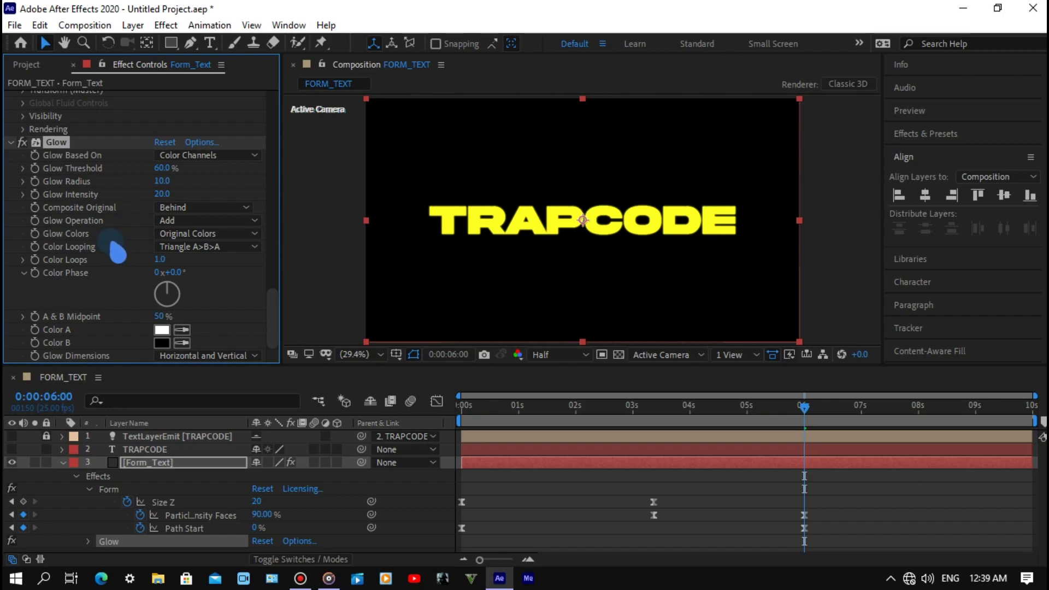
scroll(118, 262, "up", 5)
scroll(118, 277, "up", 5)
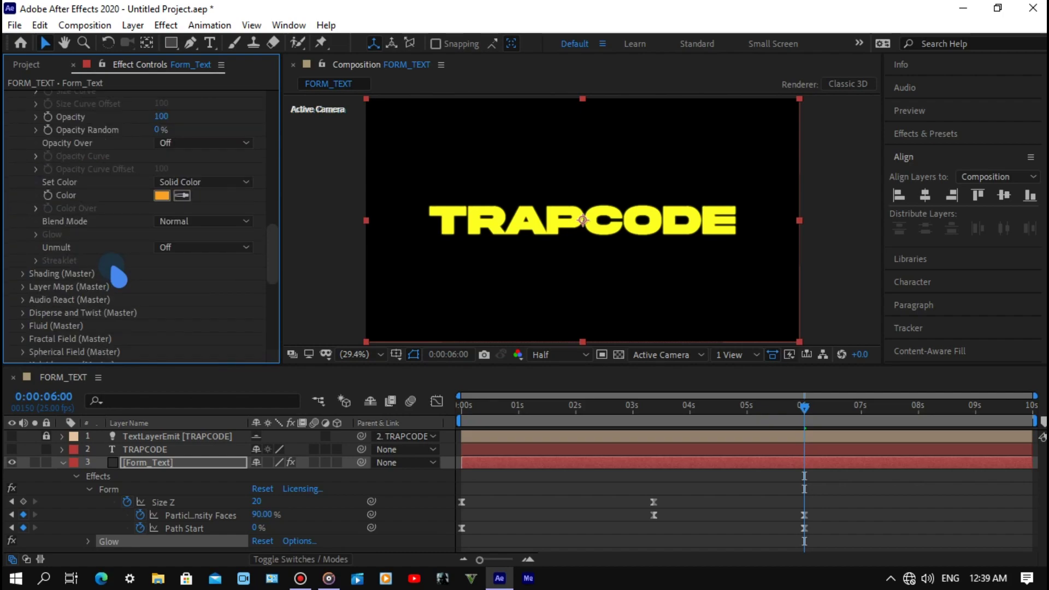
- Recolor the Form particles to a deeper orange, hex EE8A07
scroll(118, 277, "up", 3)
left_click(162, 253)
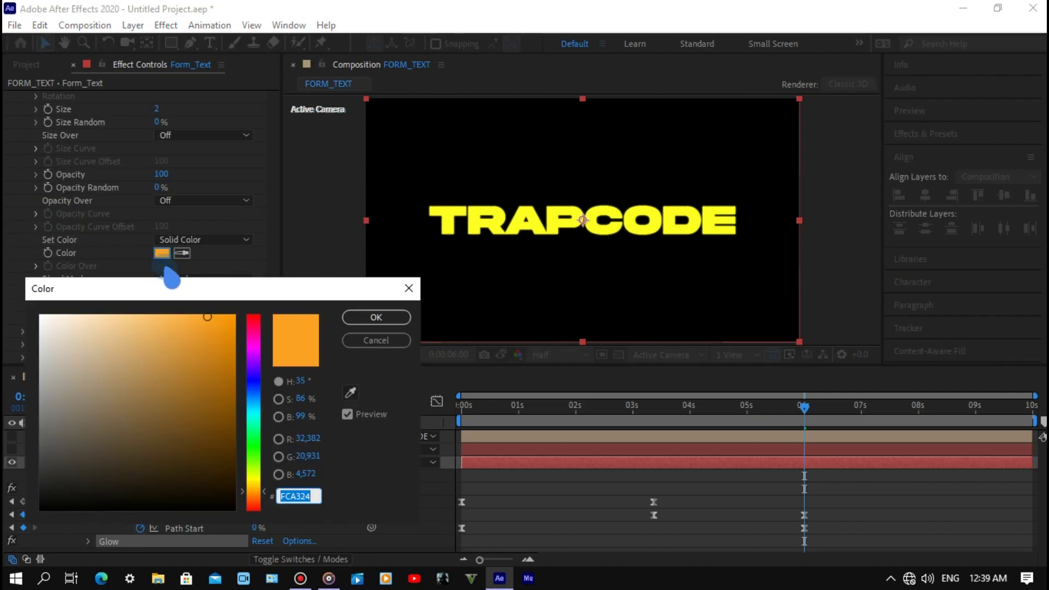
left_click(212, 316)
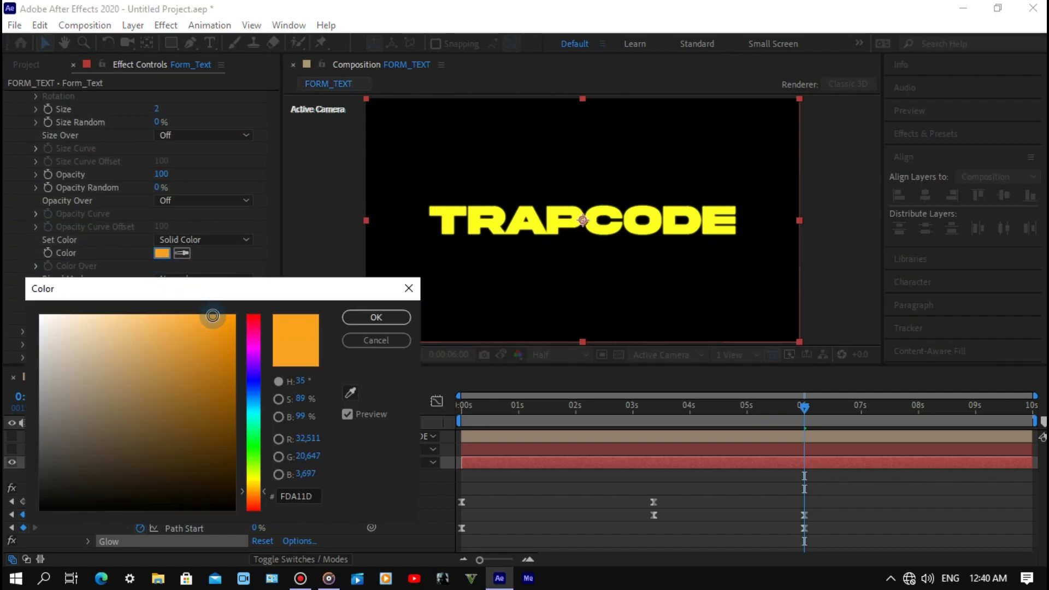
left_click_drag(213, 316, 219, 317)
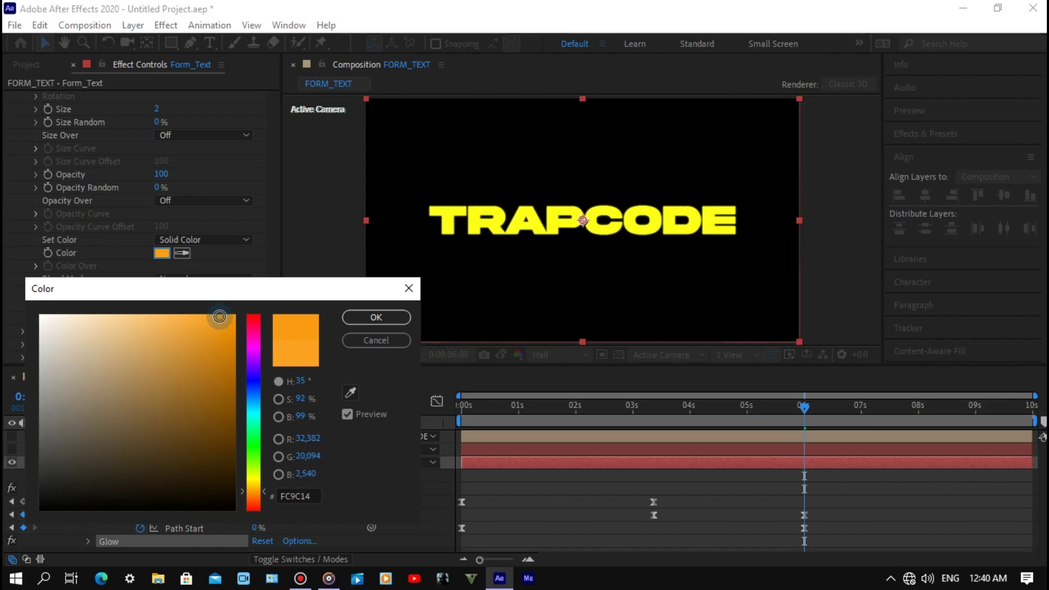
left_click(224, 329)
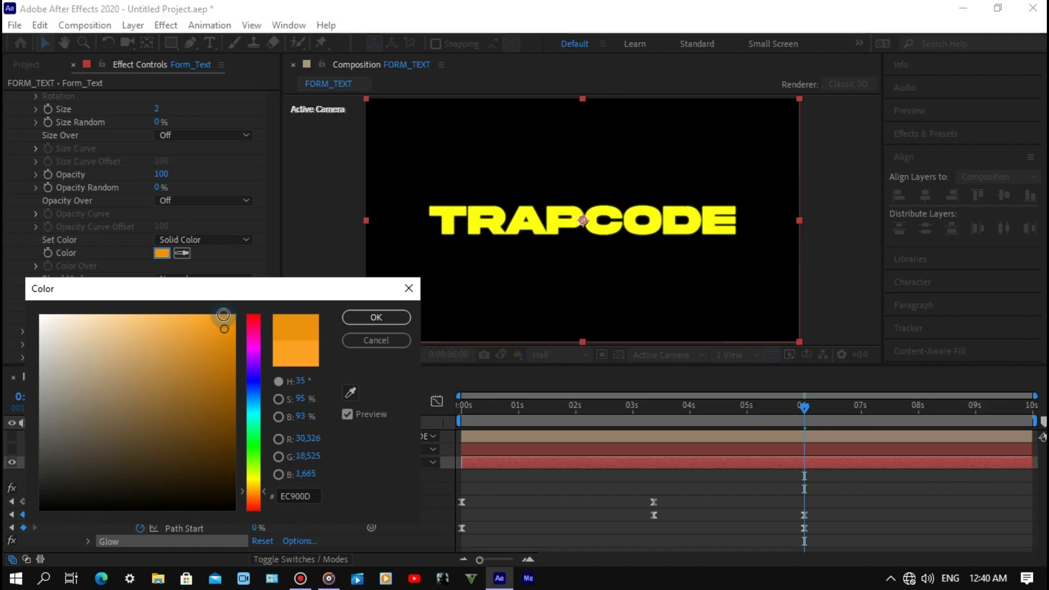
left_click(222, 315)
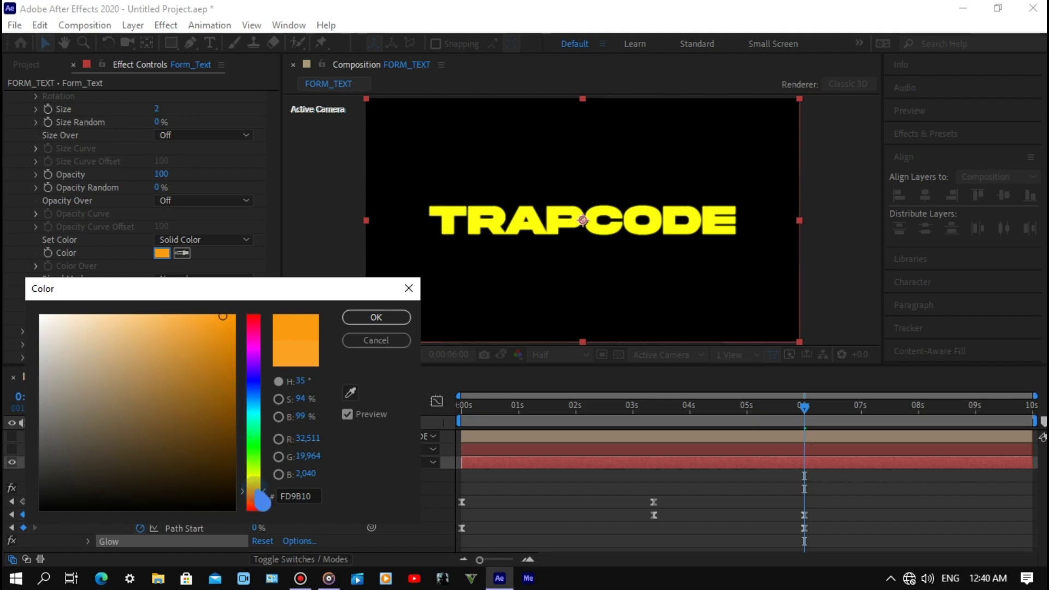
left_click_drag(257, 492, 260, 503)
left_click(228, 329)
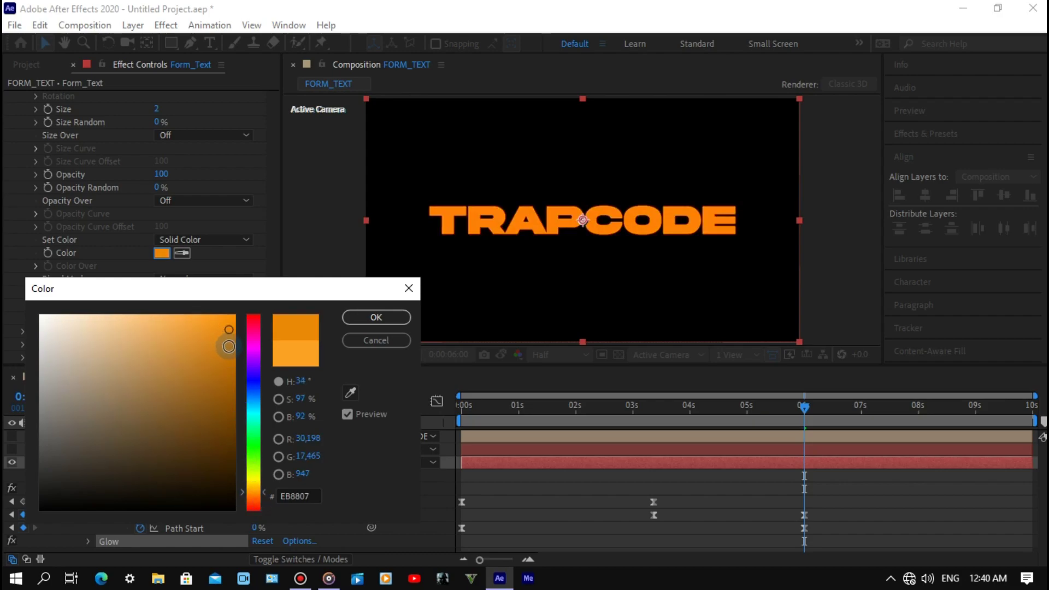
left_click_drag(228, 329, 229, 326)
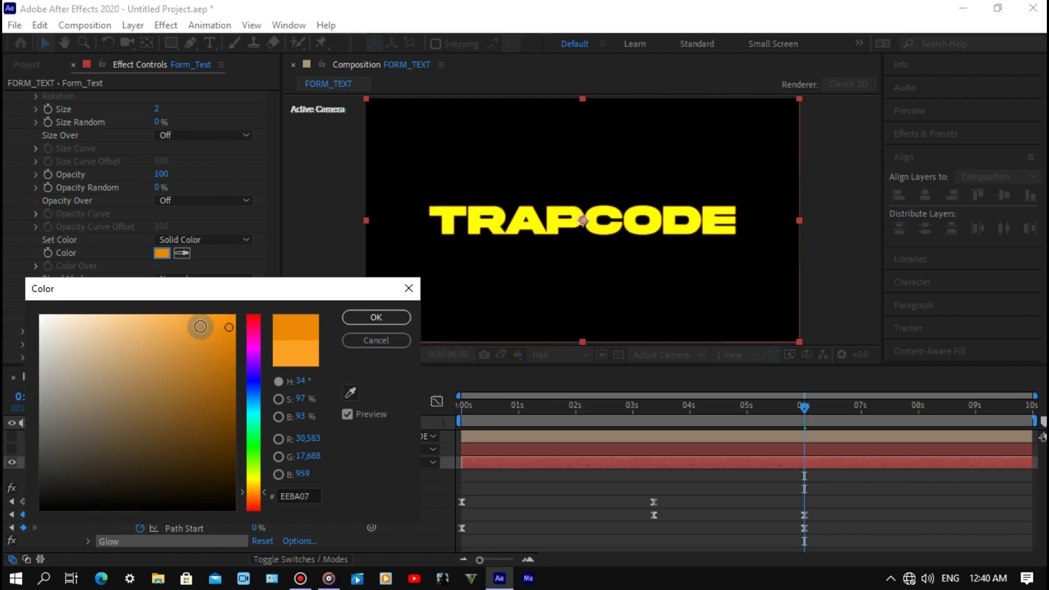
key("Return")
- Duplicate the Form_Text layer with Ctrl+D and rename the copy Form_D_Blur
left_click(194, 336)
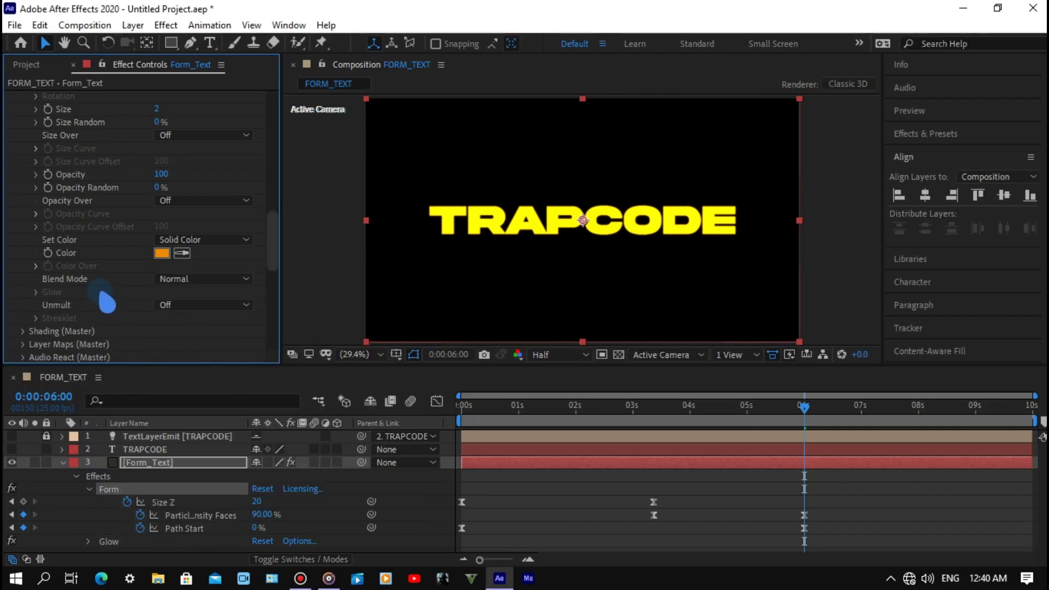
scroll(106, 302, "down", 2)
scroll(100, 254, "down", 3)
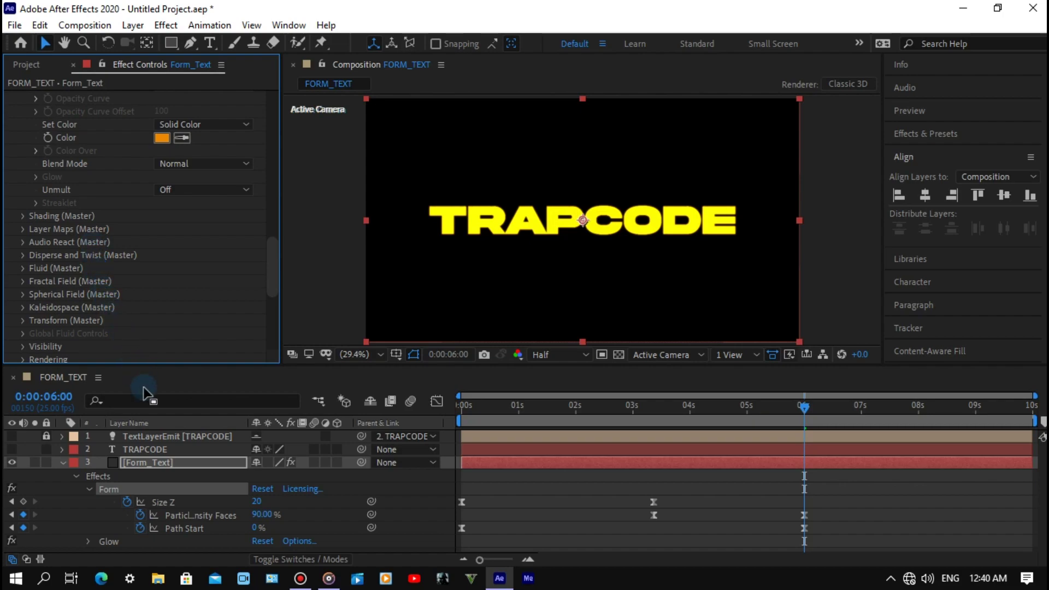
left_click(175, 474)
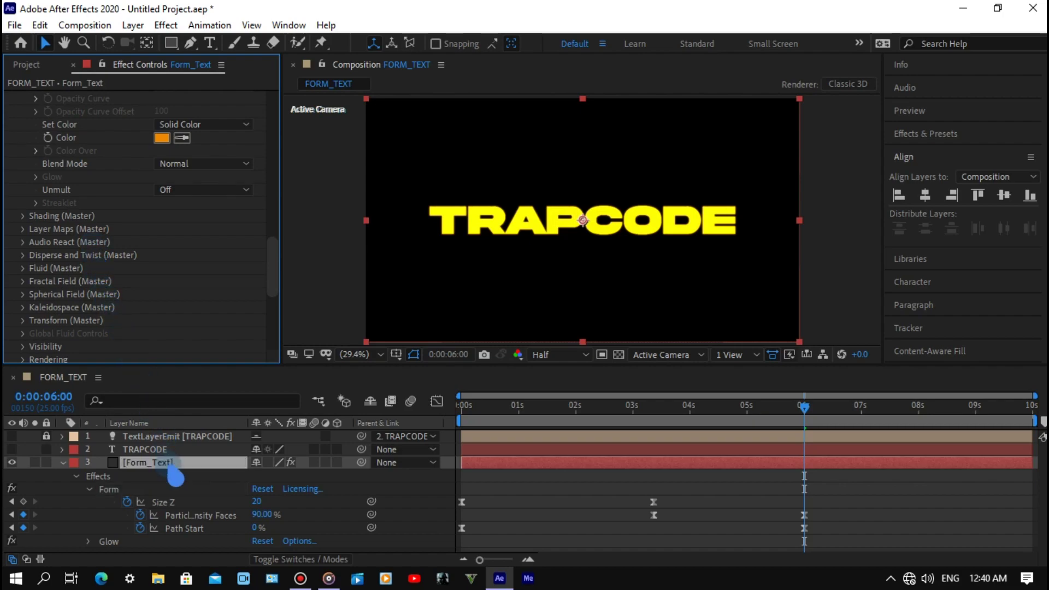
key("ctrl+d")
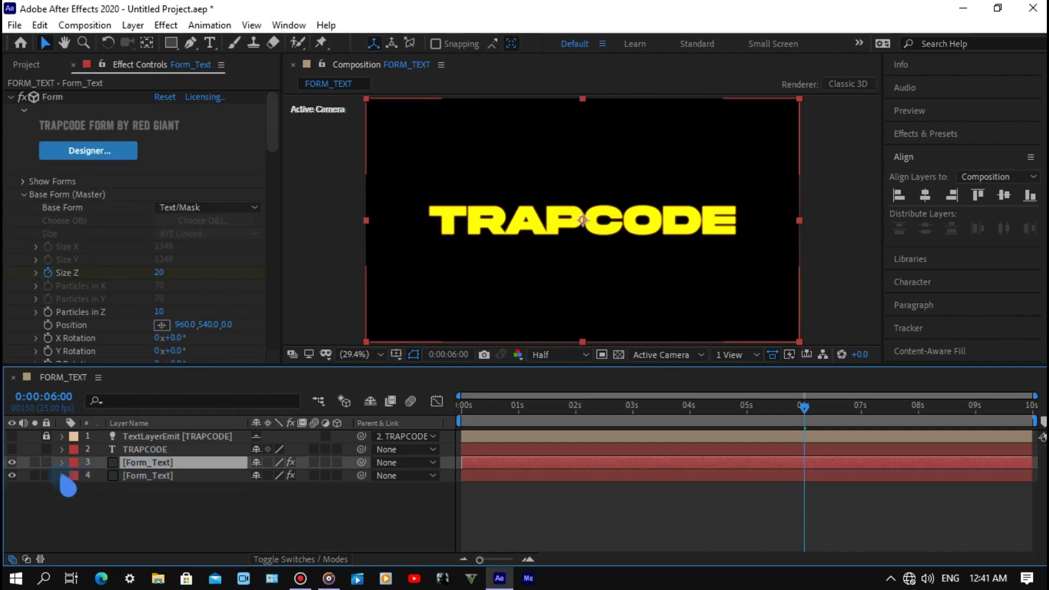
left_click(141, 484)
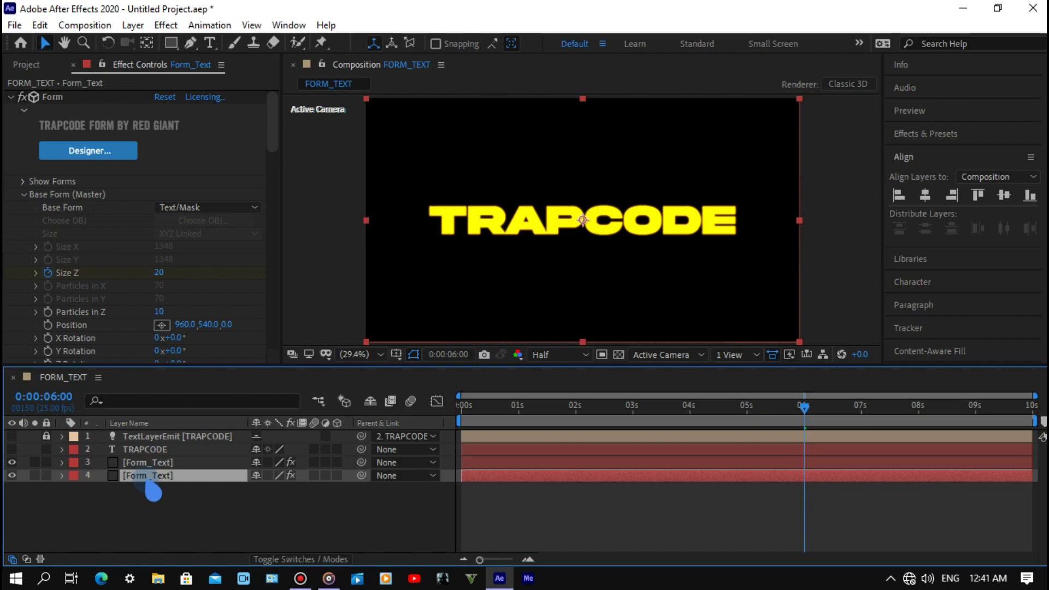
key("Return")
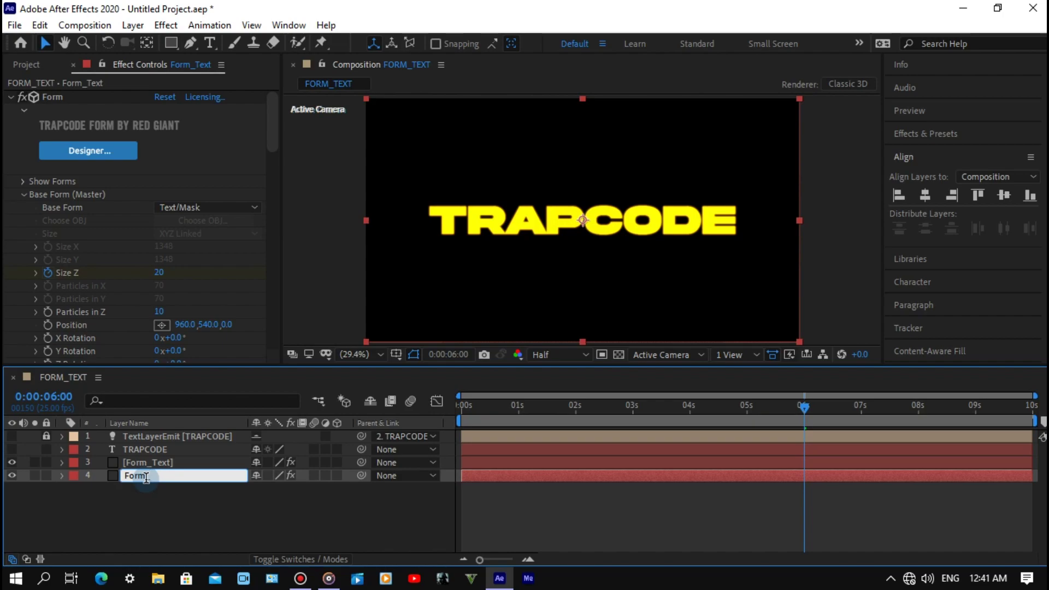
type("_D_")
type("Blur")
left_click(151, 487)
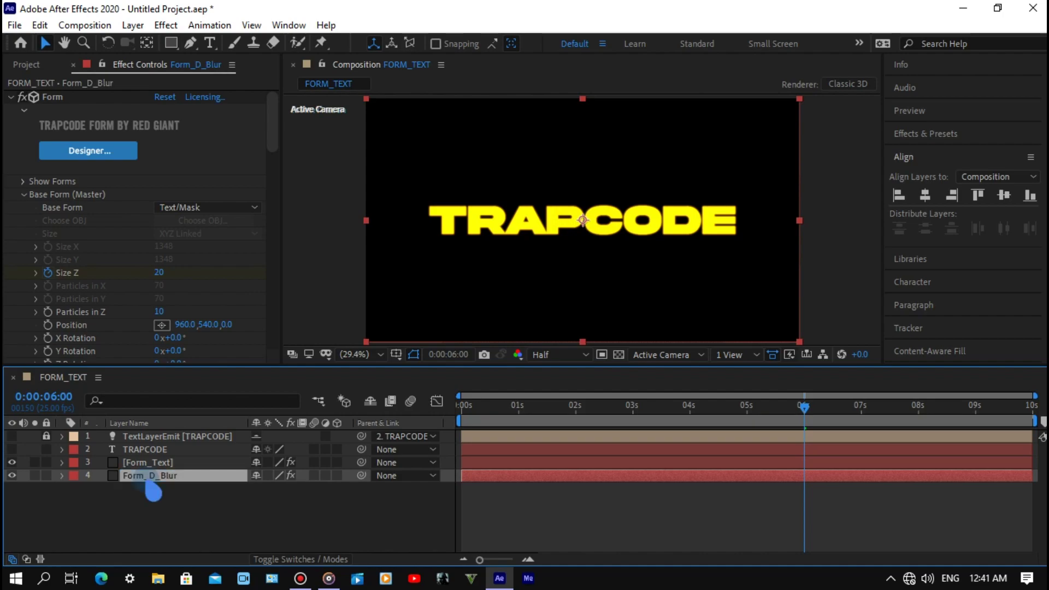
- Apply Directional Blur to Form_D_Blur with Blur Length 150 and show its Opacity
key("ctrl+space")
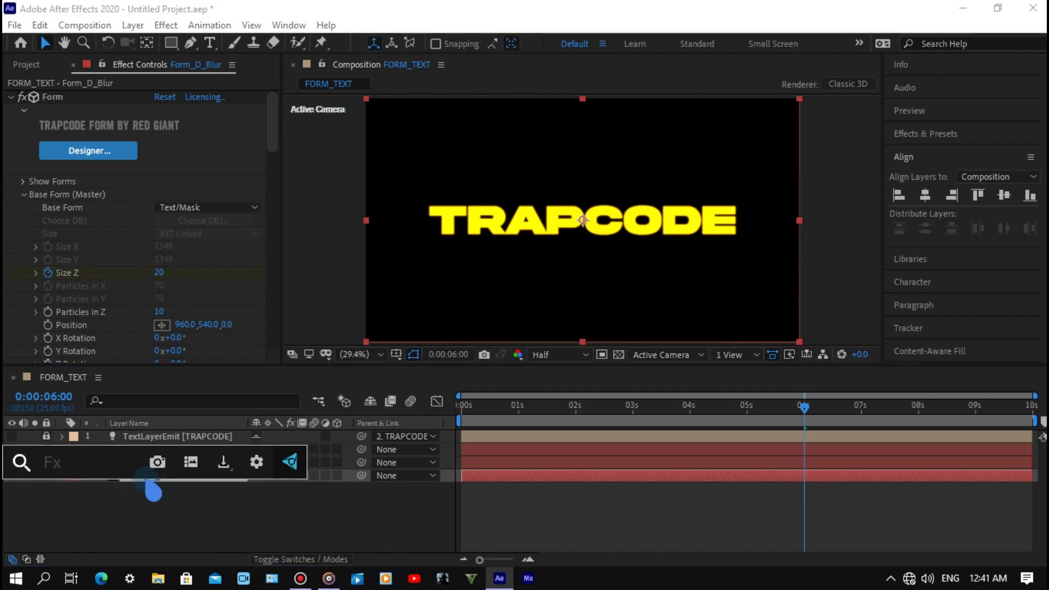
type("f")
key("BackSpace")
type("di")
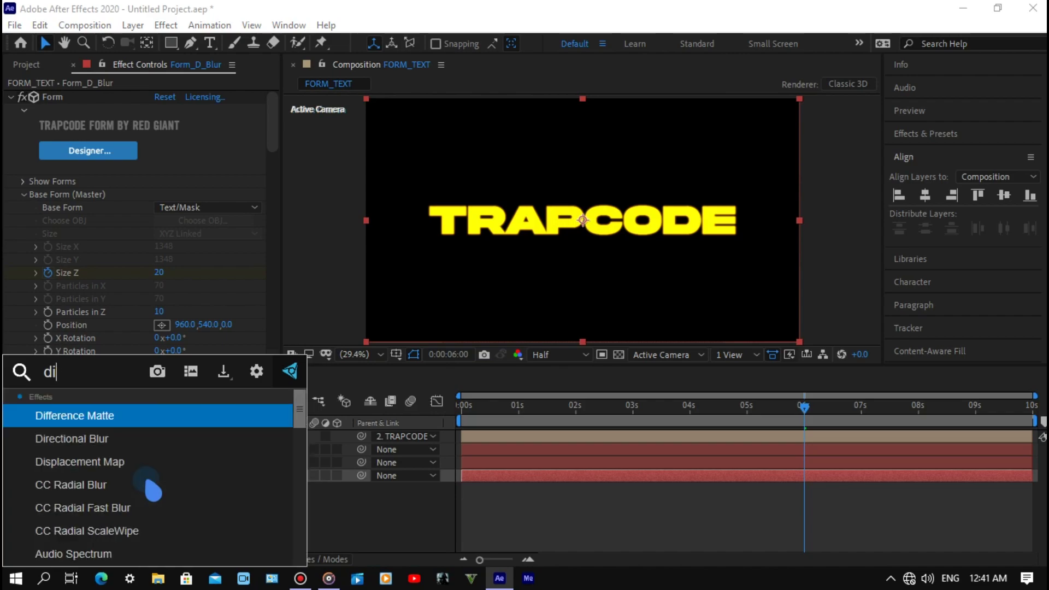
key("Down")
key("Return")
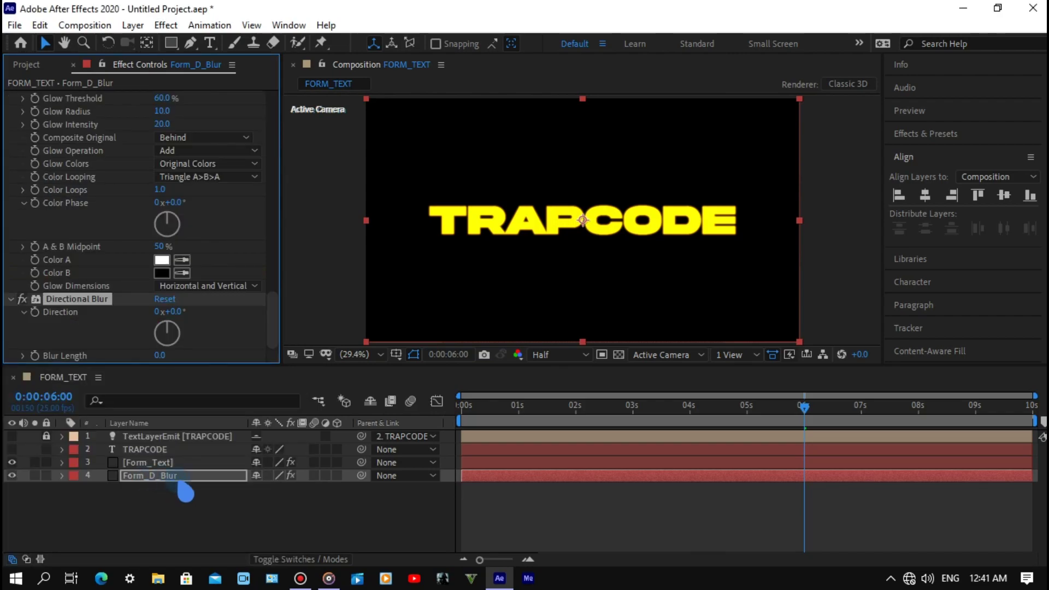
left_click(161, 355)
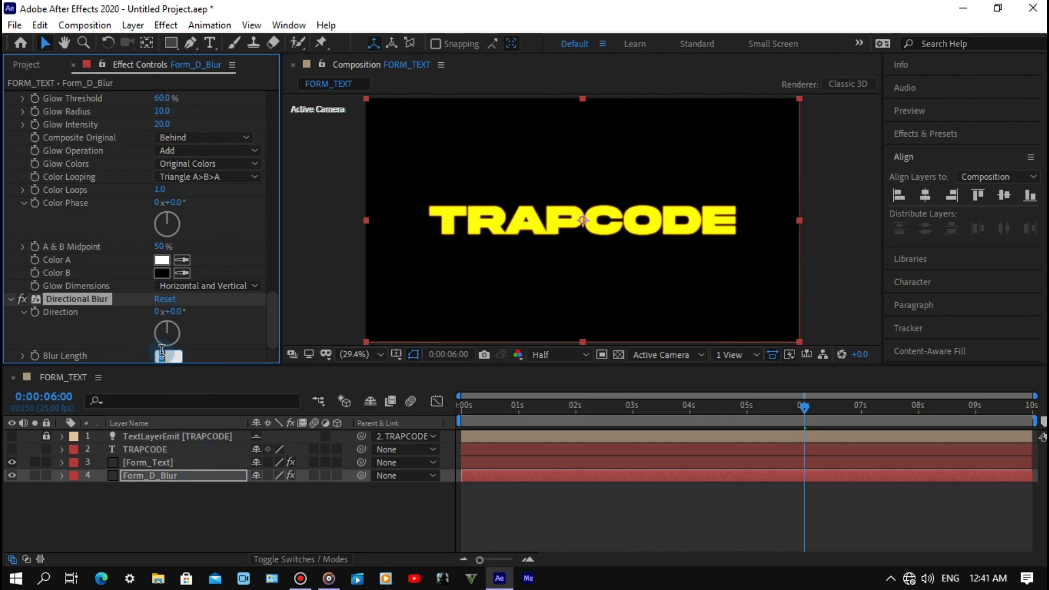
type("15")
key("Return")
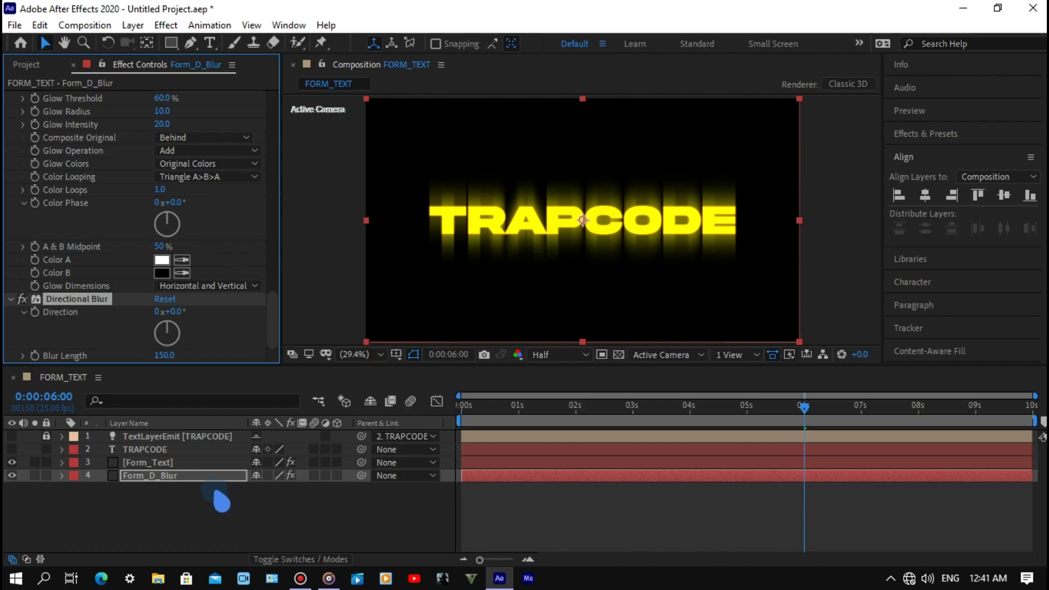
left_click(202, 476)
key("t")
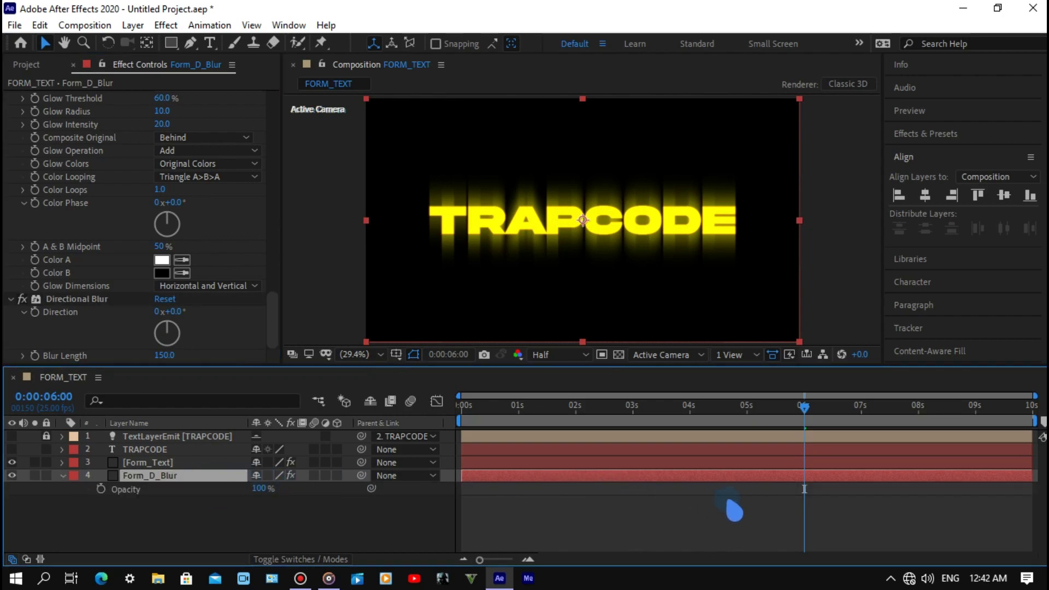
- Set a 0% Opacity keyframe on Form_D_Blur just past 6 seconds
left_click_drag(819, 426, 824, 421)
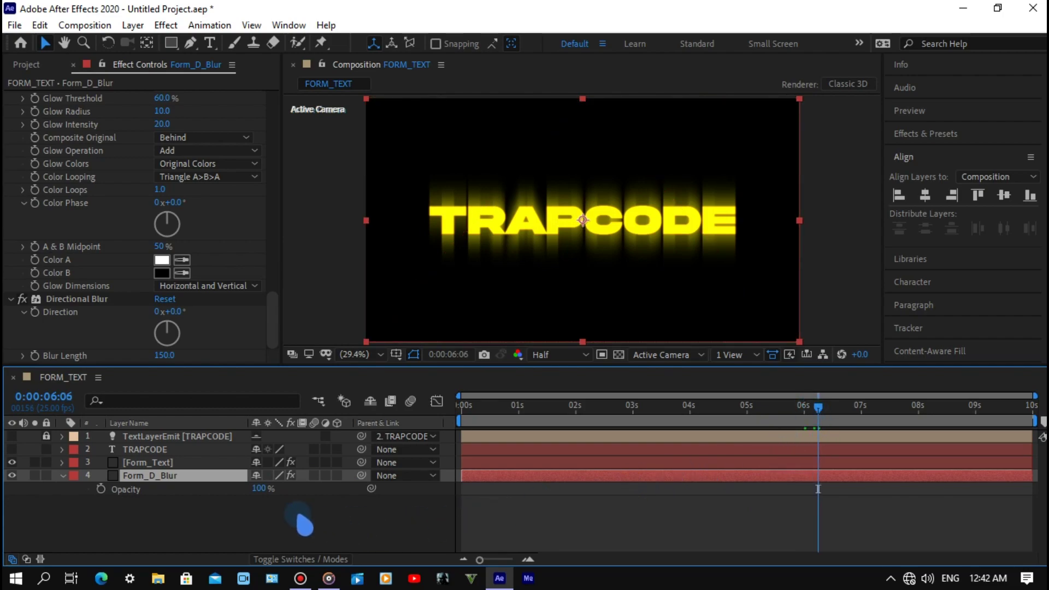
left_click(257, 489)
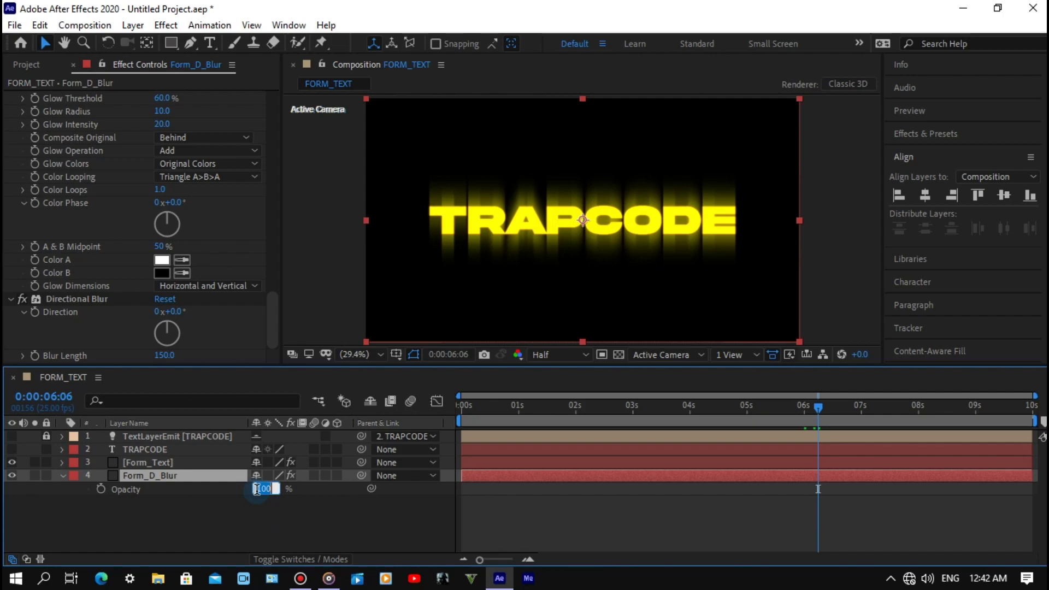
type("0")
key("Return")
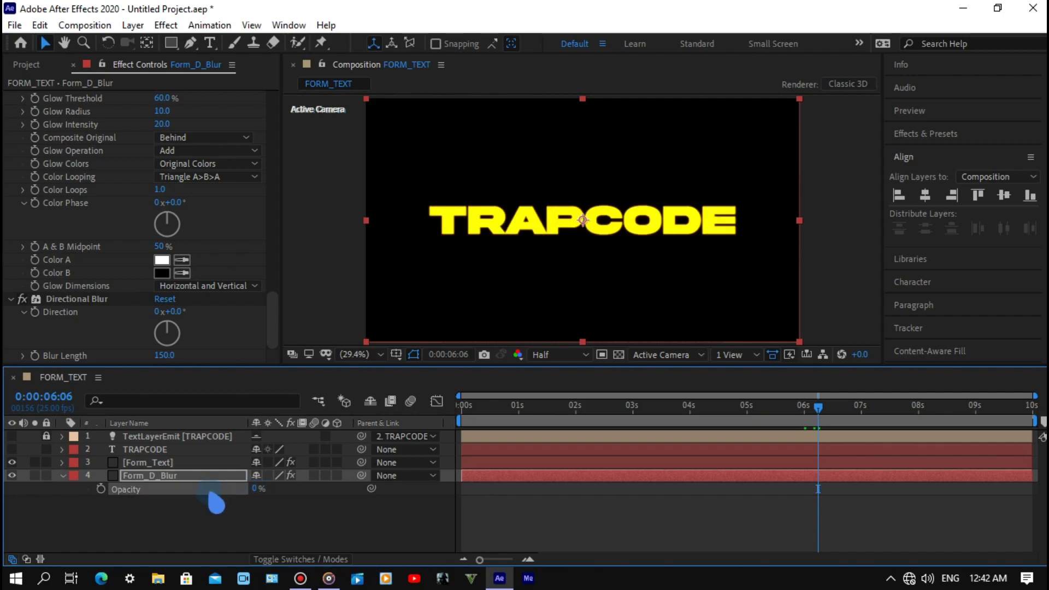
left_click(100, 489)
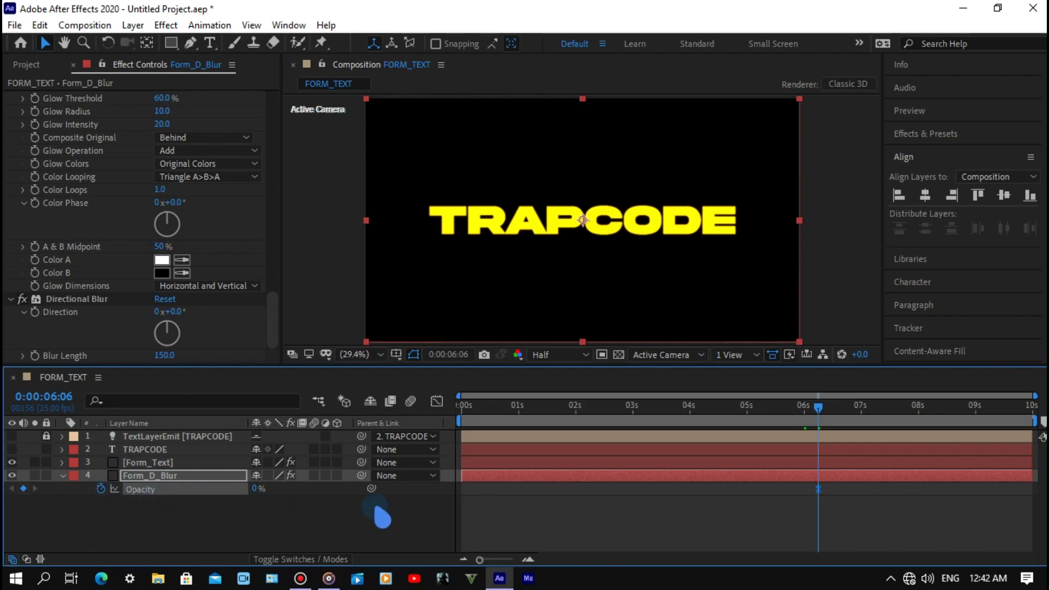
- Add a 100% Opacity keyframe at 3 seconds, then duplicate Form_D_Blur
left_click_drag(824, 418, 641, 422)
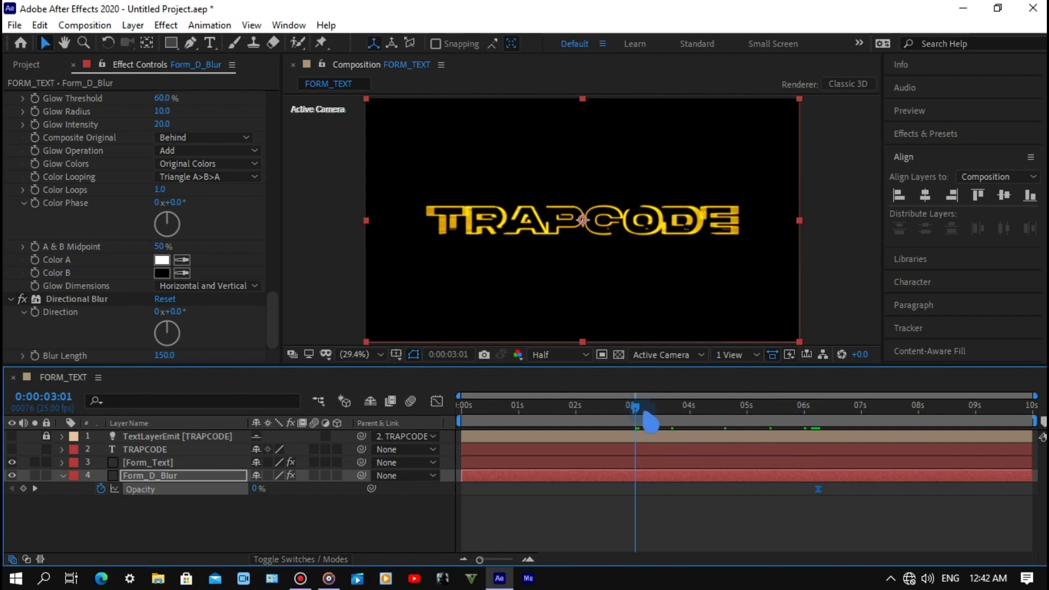
left_click_drag(640, 421, 637, 422)
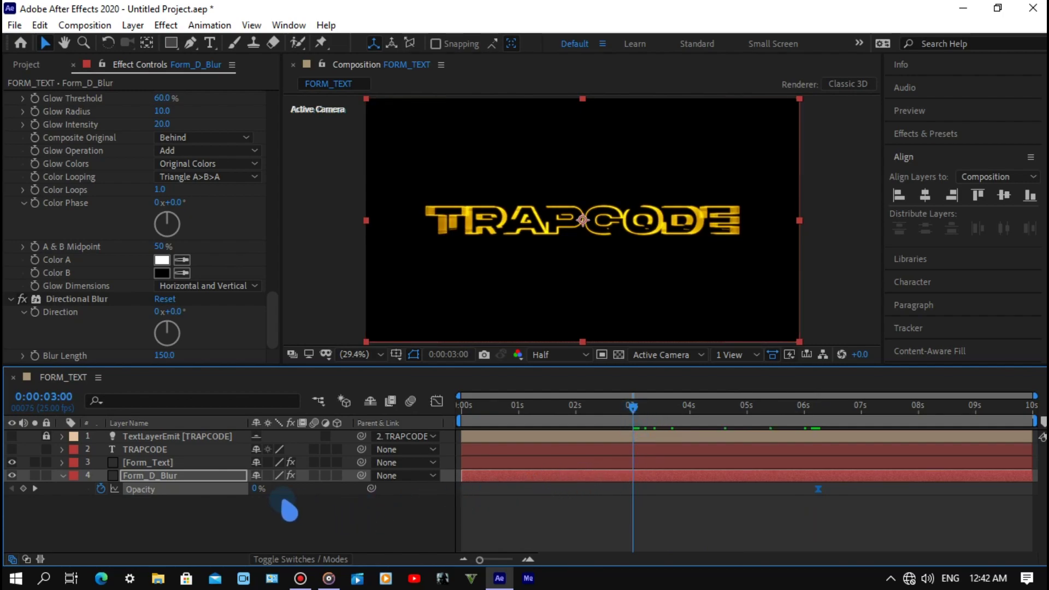
left_click(255, 489)
type("100")
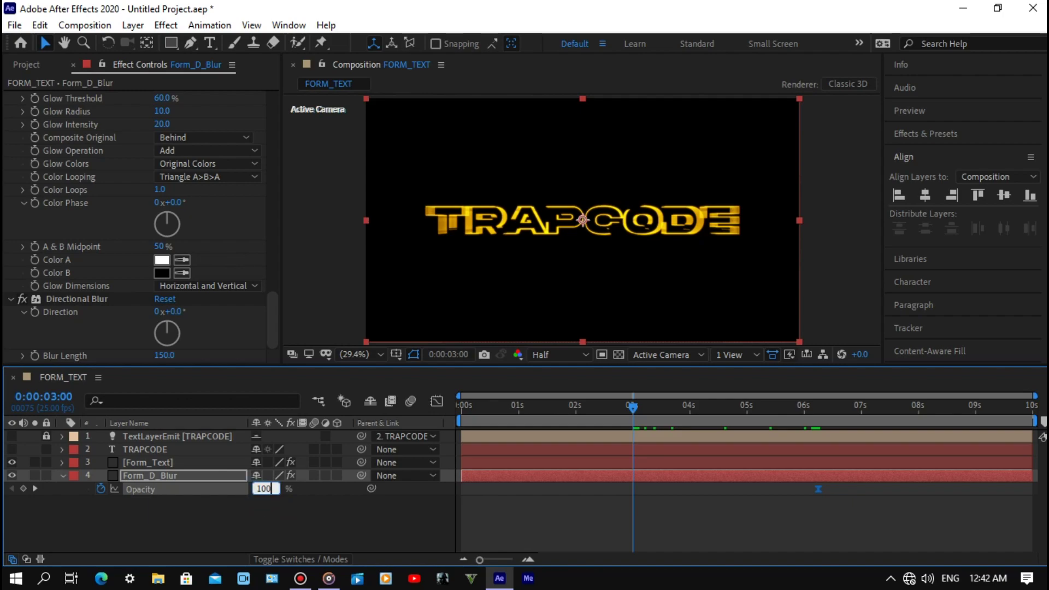
key("Return")
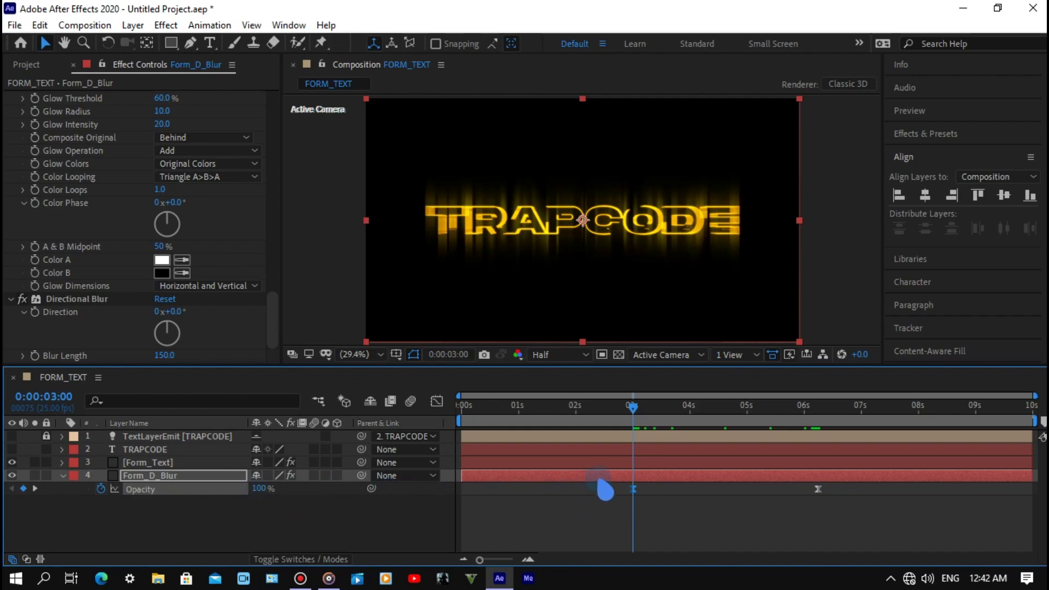
left_click_drag(633, 407, 675, 407)
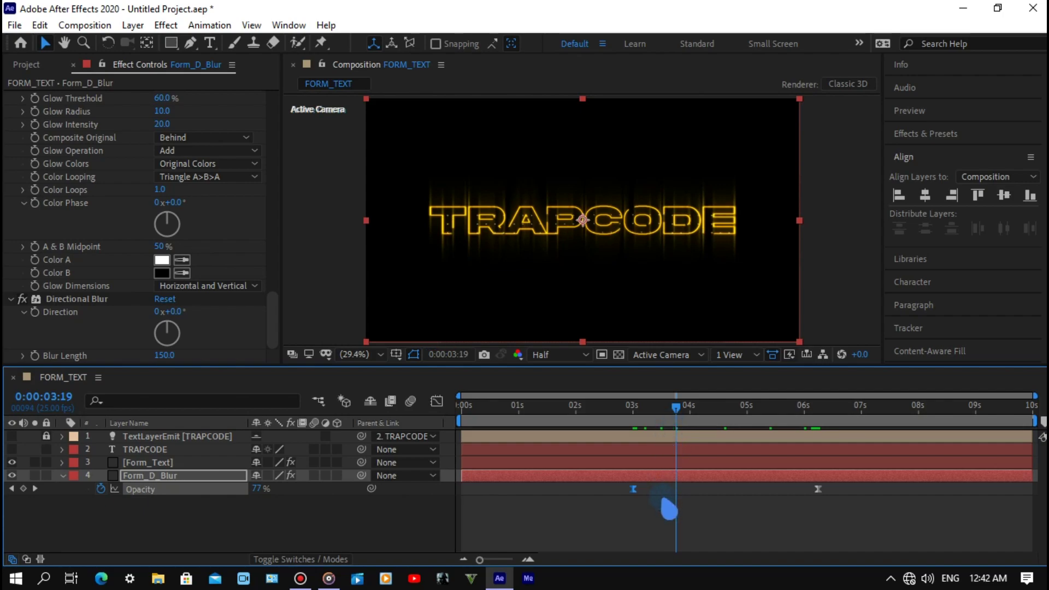
left_click(195, 476)
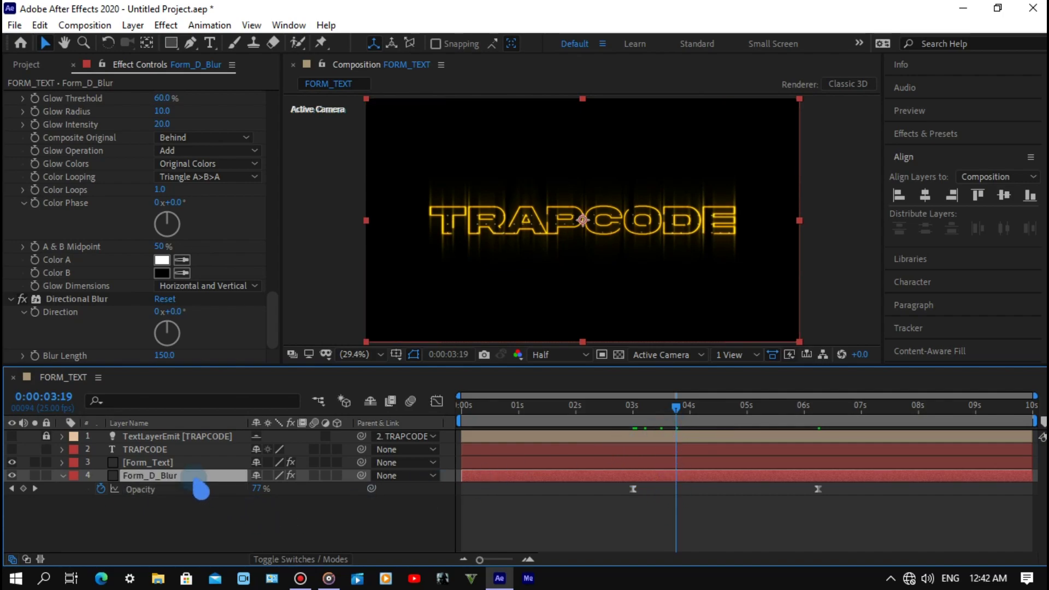
key("ctrl+d")
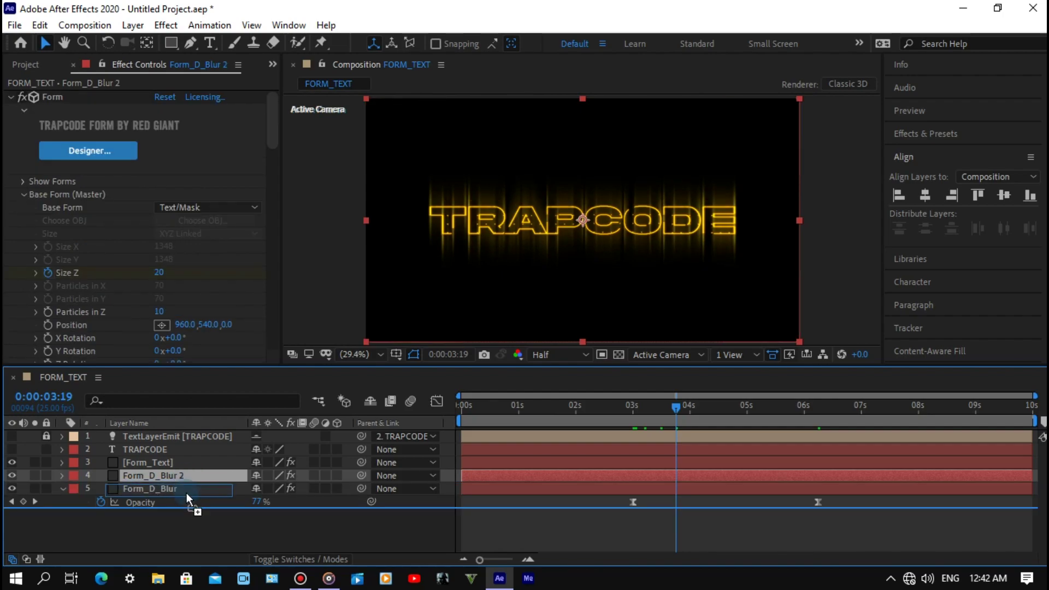
- Move the Form_D_Blur 2 copy below the original and switch off its Directional Blur
left_click_drag(194, 477, 190, 505)
scroll(117, 300, "down", 3)
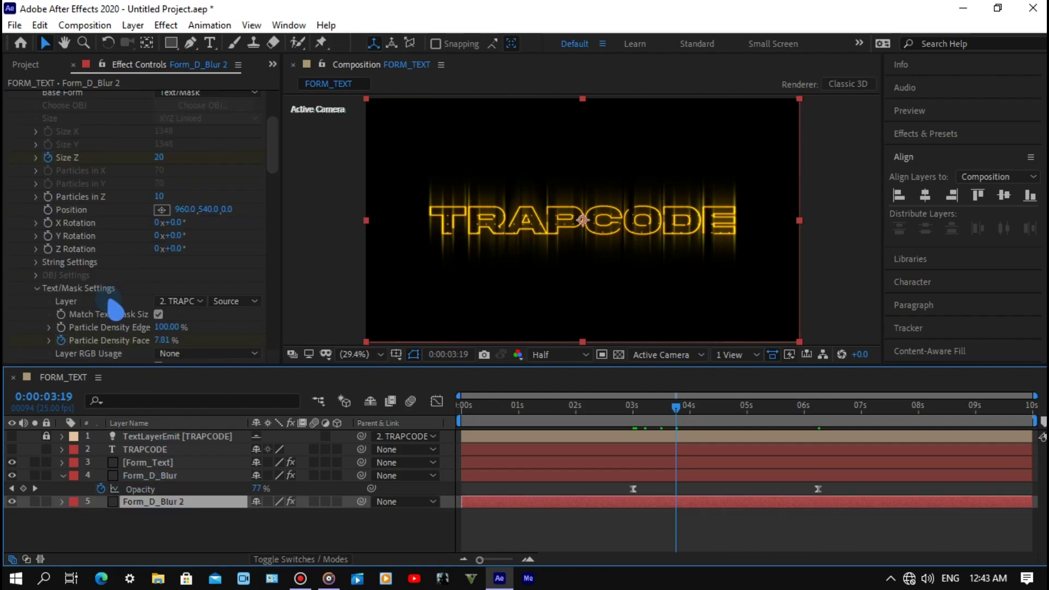
scroll(112, 303, "down", 5)
scroll(116, 310, "down", 4)
scroll(116, 310, "down", 5)
scroll(116, 309, "down", 5)
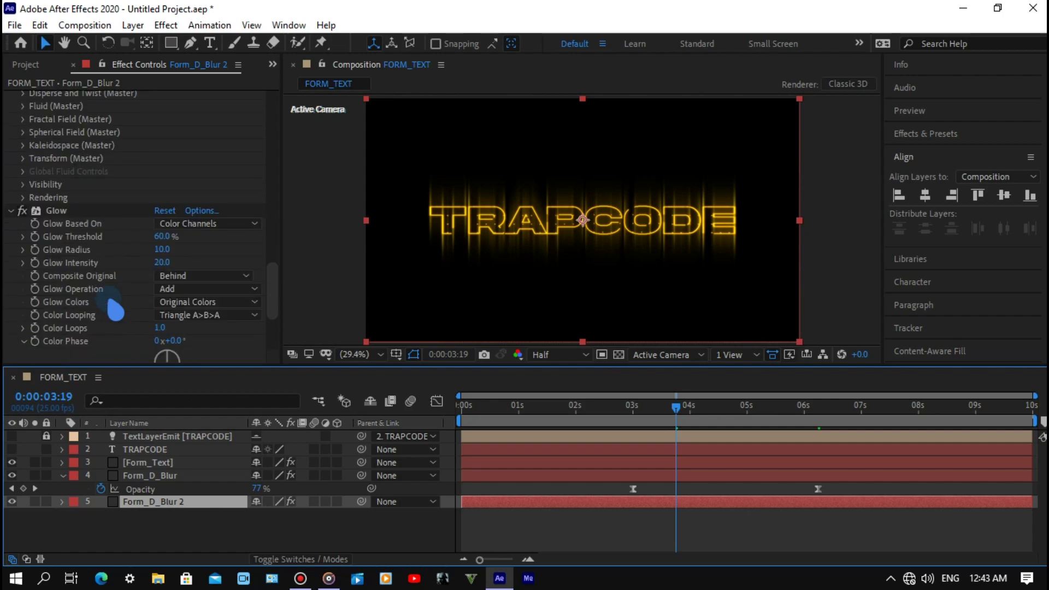
scroll(115, 309, "down", 4)
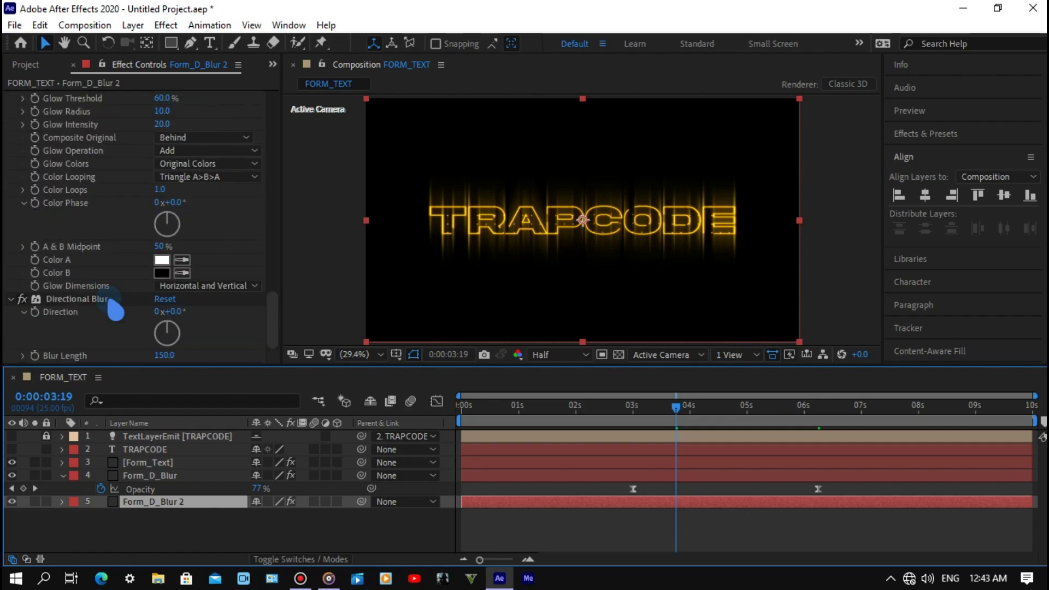
left_click(23, 299)
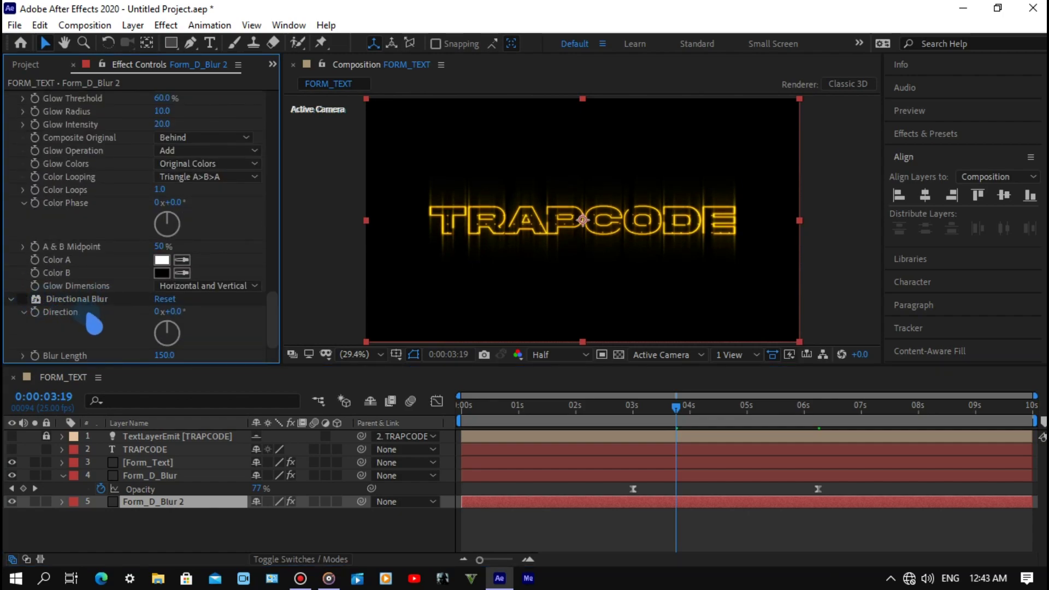
- Rename the Form_D_Blur 2 copy to Form_BG
left_click(169, 475)
left_click(180, 503)
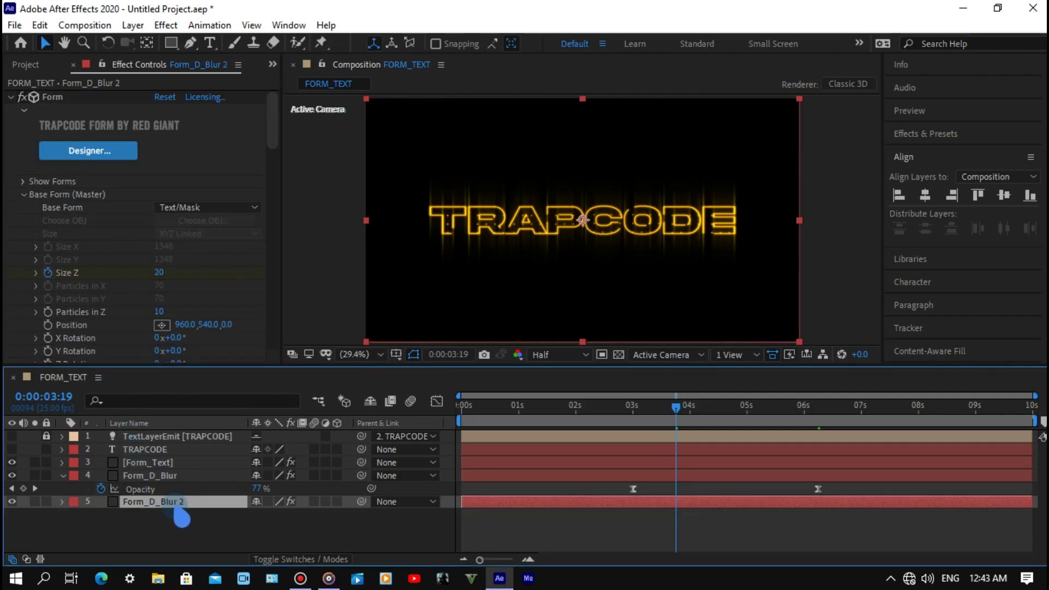
key("Return")
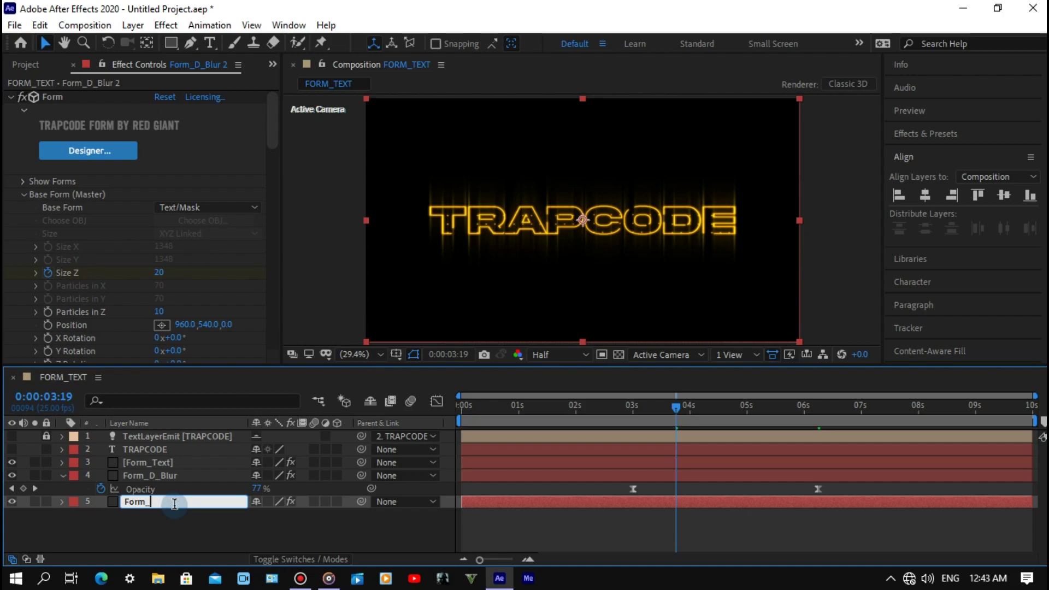
type("BG")
left_click(179, 503)
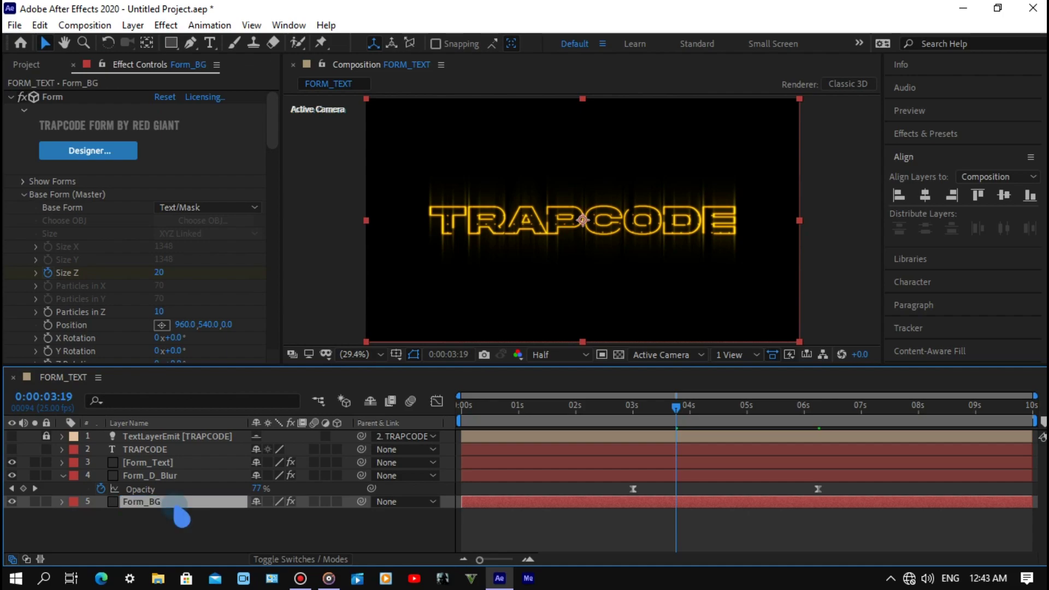
- Set Base Form to Box - Grid with XYZ Individual size, Size X 4400 and Size Y 2400
left_click(166, 210)
left_click(190, 225)
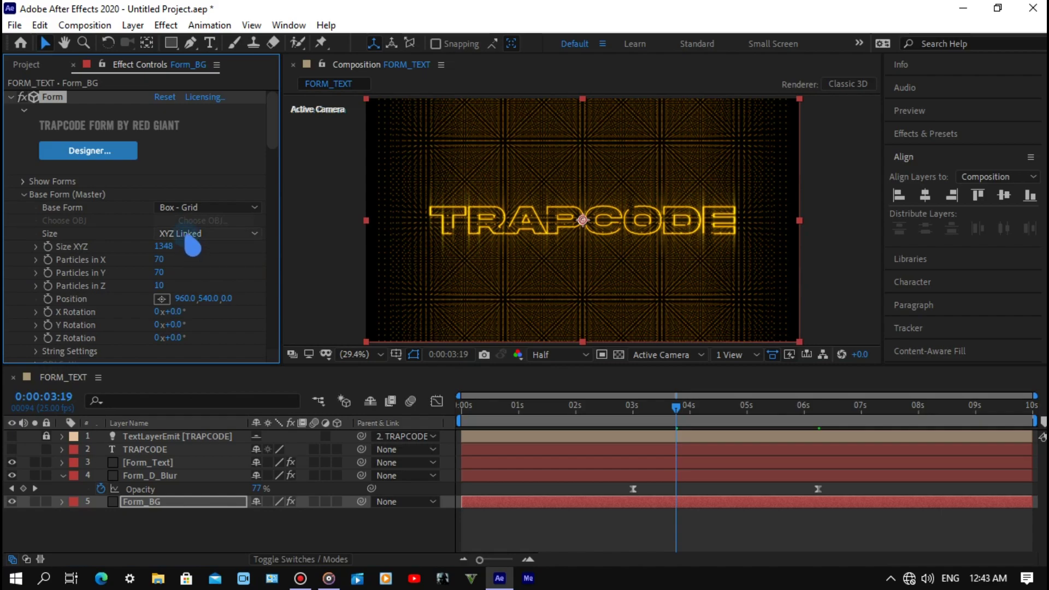
left_click(190, 234)
left_click(202, 264)
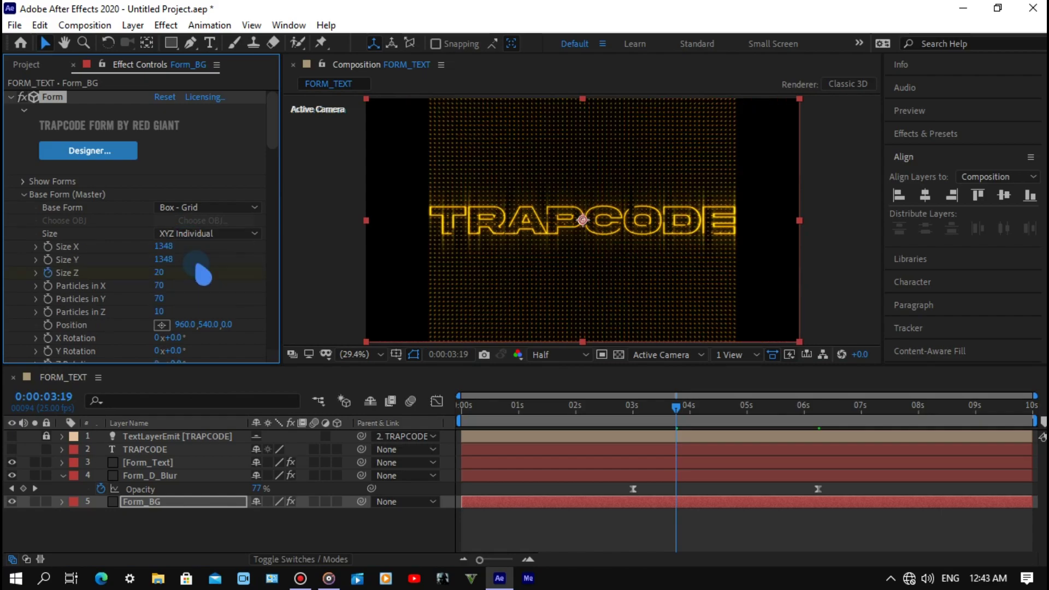
left_click(164, 260)
type("2400")
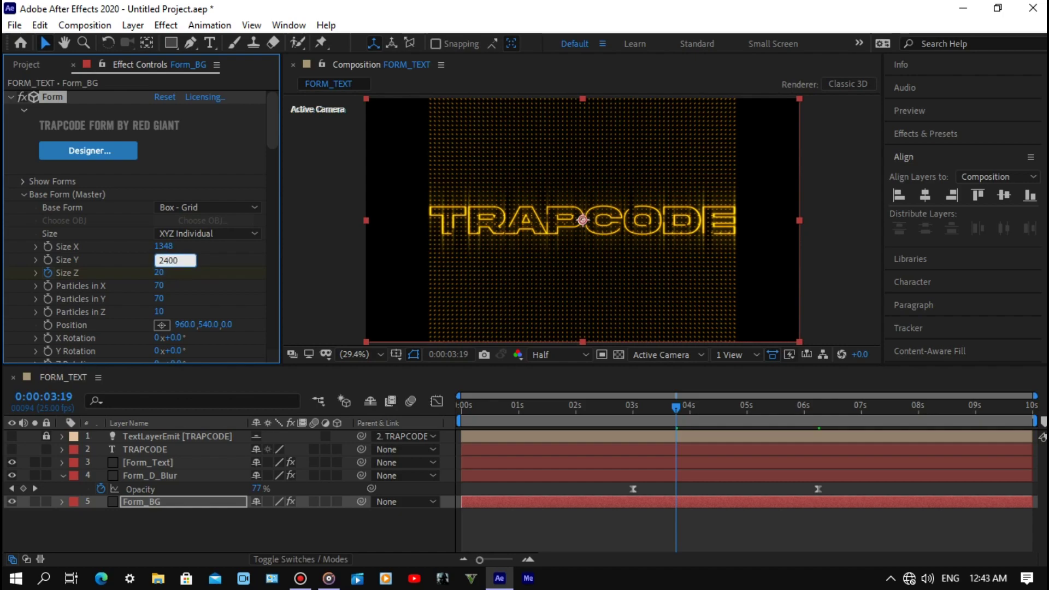
key("Return")
left_click(162, 247)
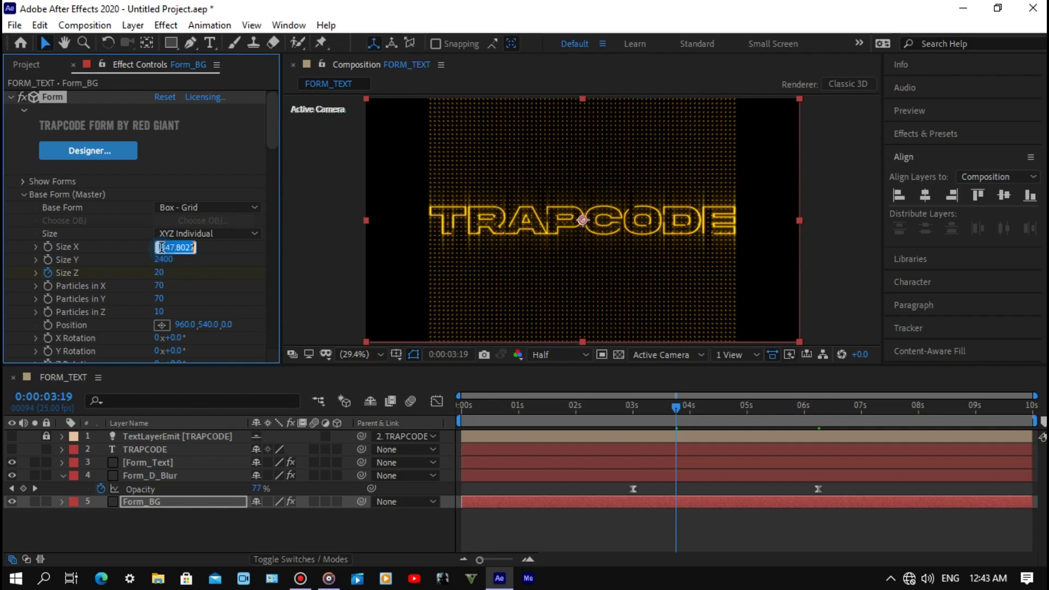
type("4400")
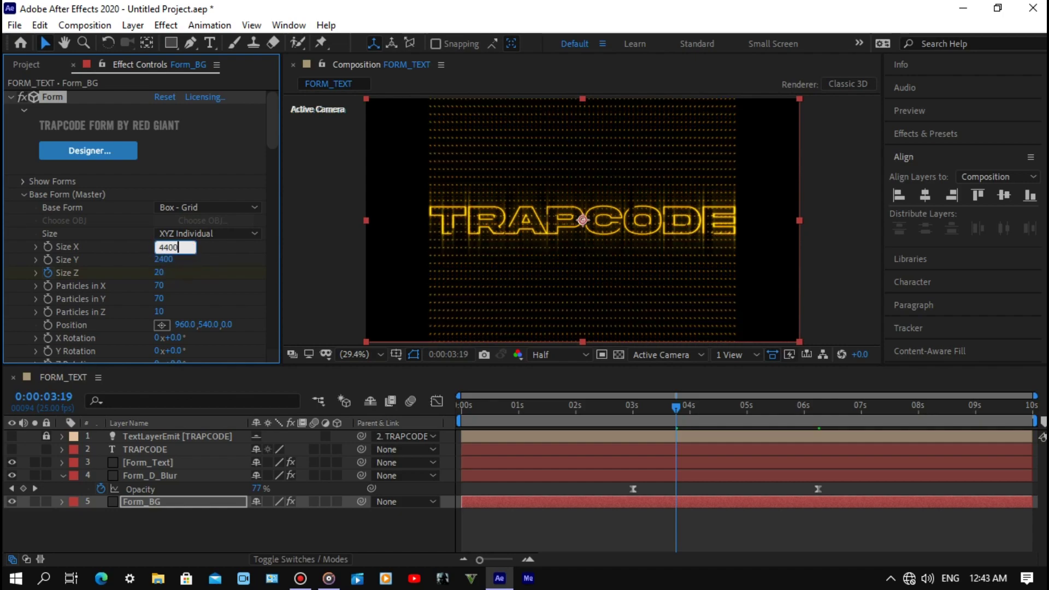
key("Return")
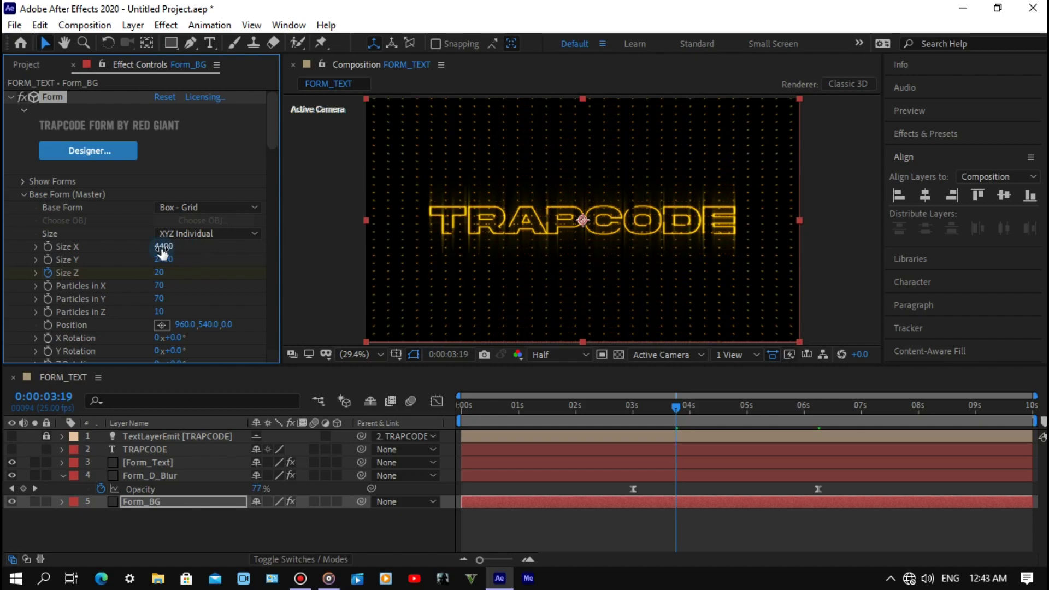
- Set the grid's particle counts to 200 in X, 100 in Y and 1 in Z
left_click(158, 286)
type("200")
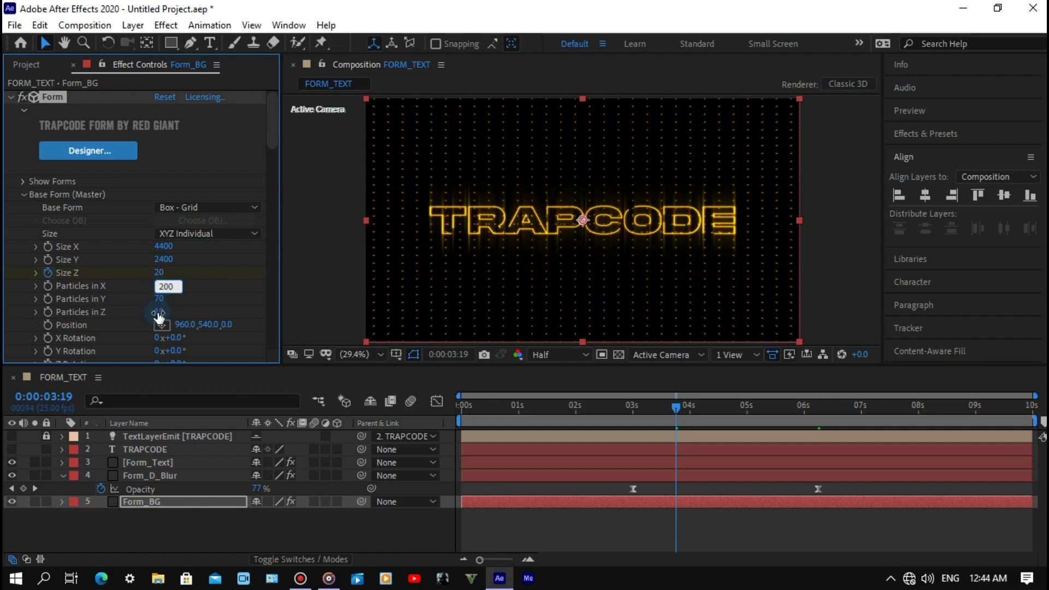
left_click(158, 300)
type("100")
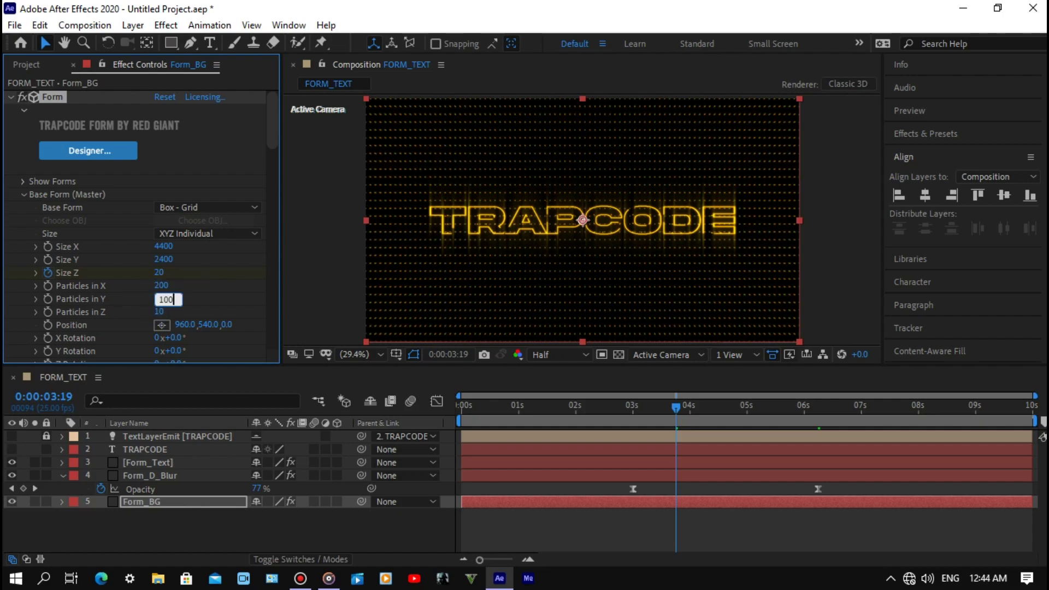
key("Return")
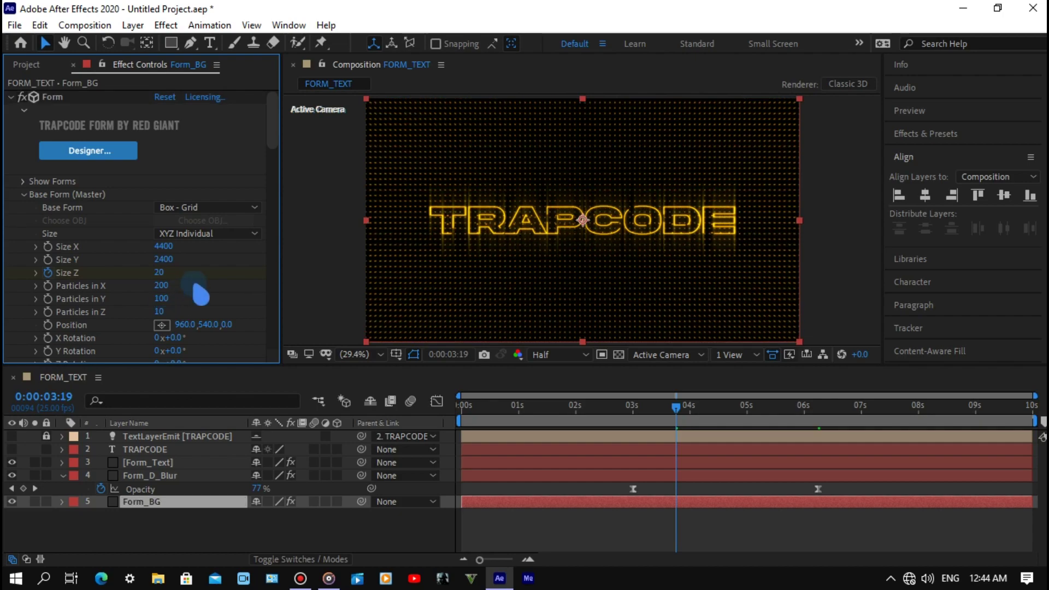
left_click(158, 311)
type("1")
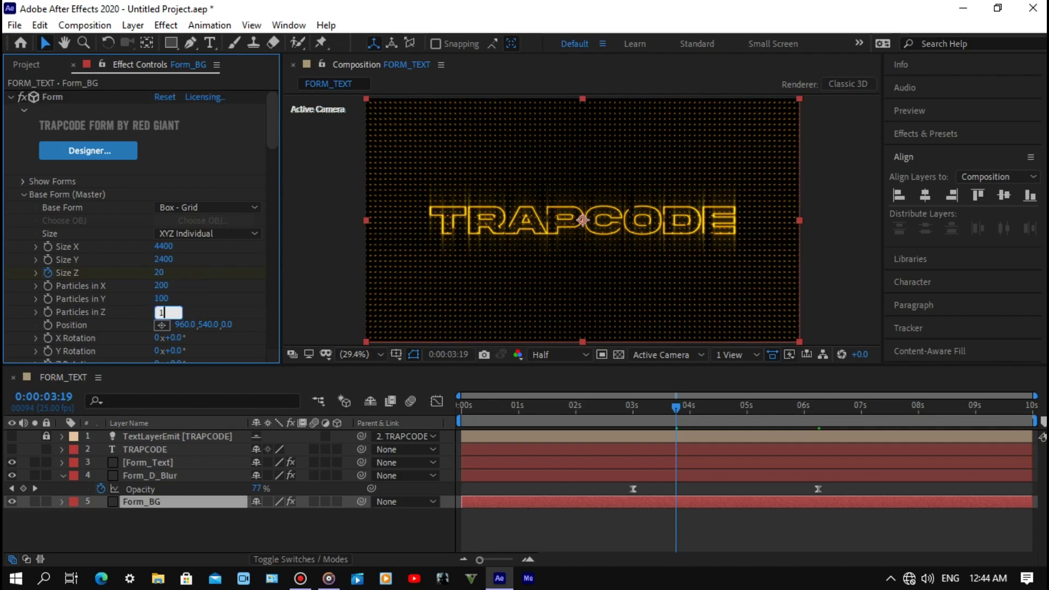
key("Return")
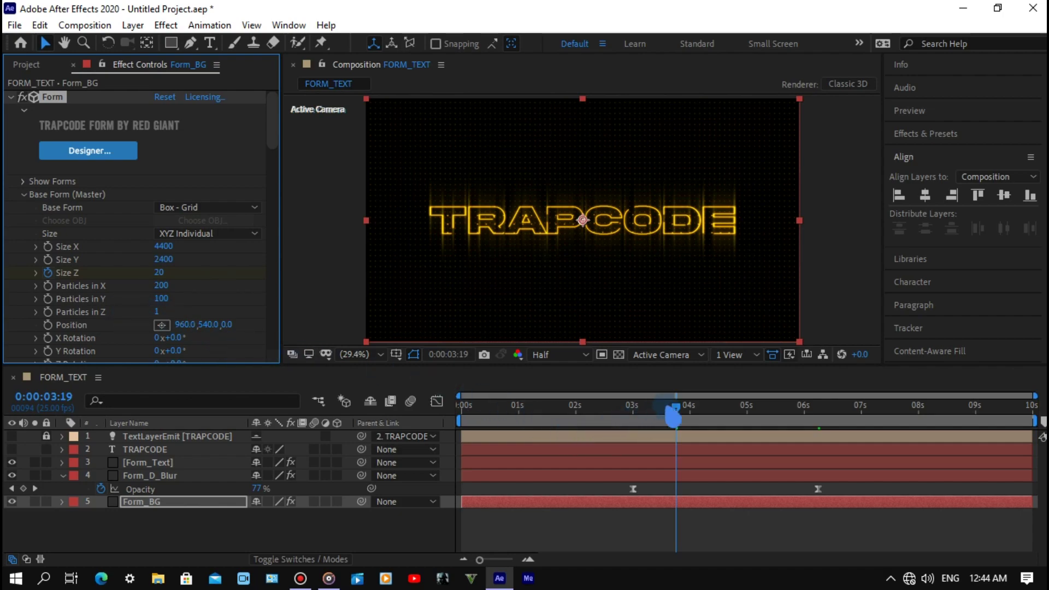
- Switch the Form_BG particles to squares with a Size of 1
left_click_drag(673, 416, 587, 420)
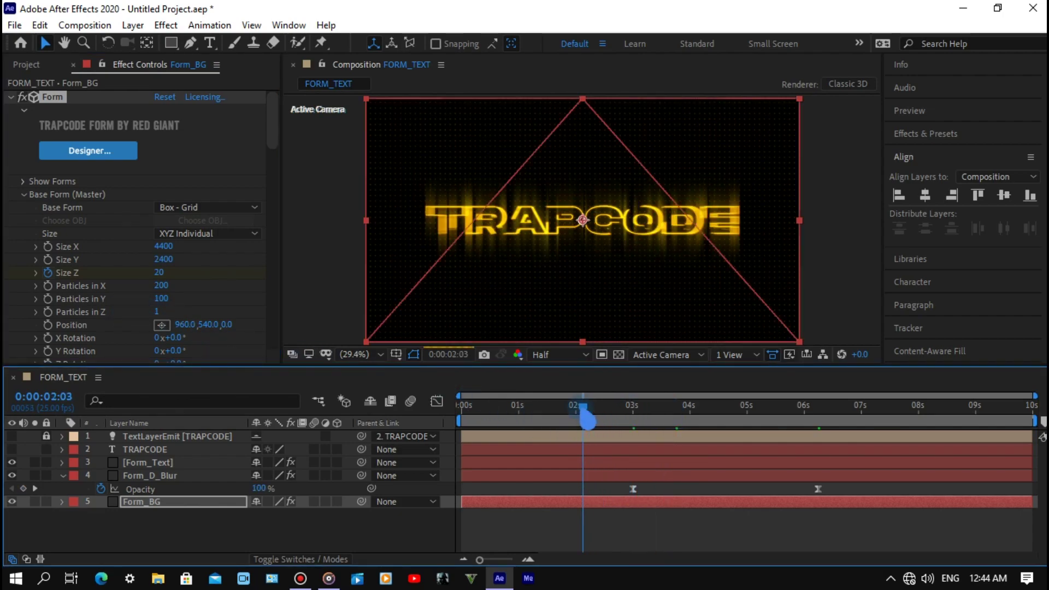
left_click_drag(588, 419, 573, 420)
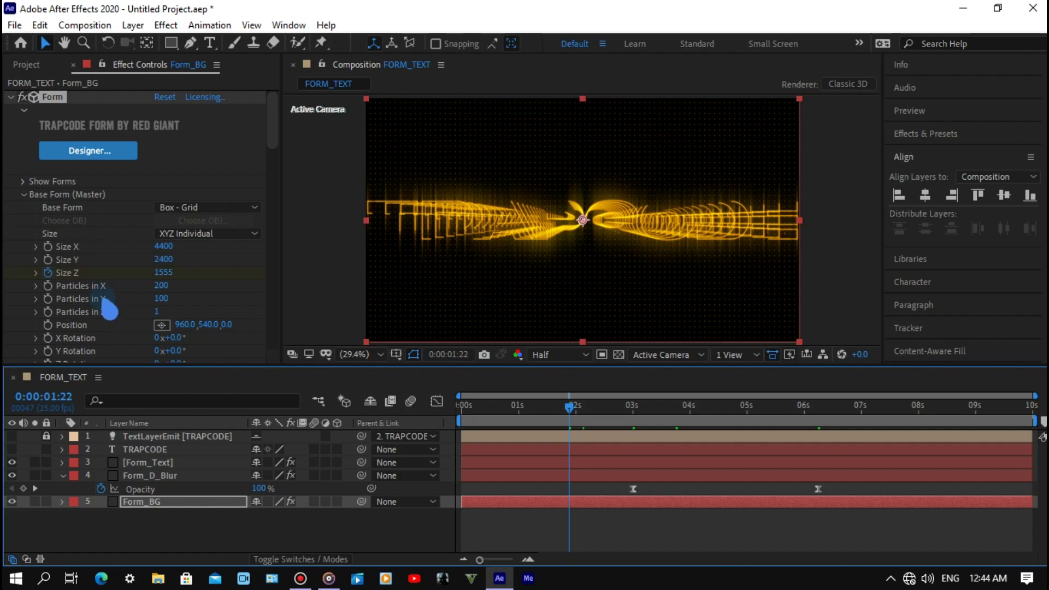
scroll(109, 309, "down", 5)
scroll(110, 309, "down", 5)
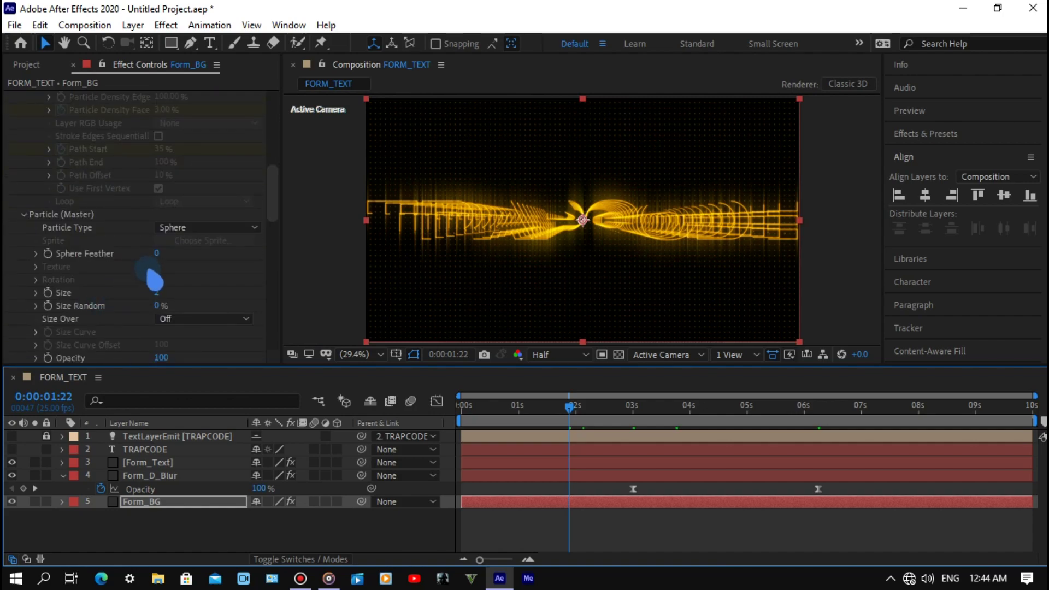
left_click(177, 229)
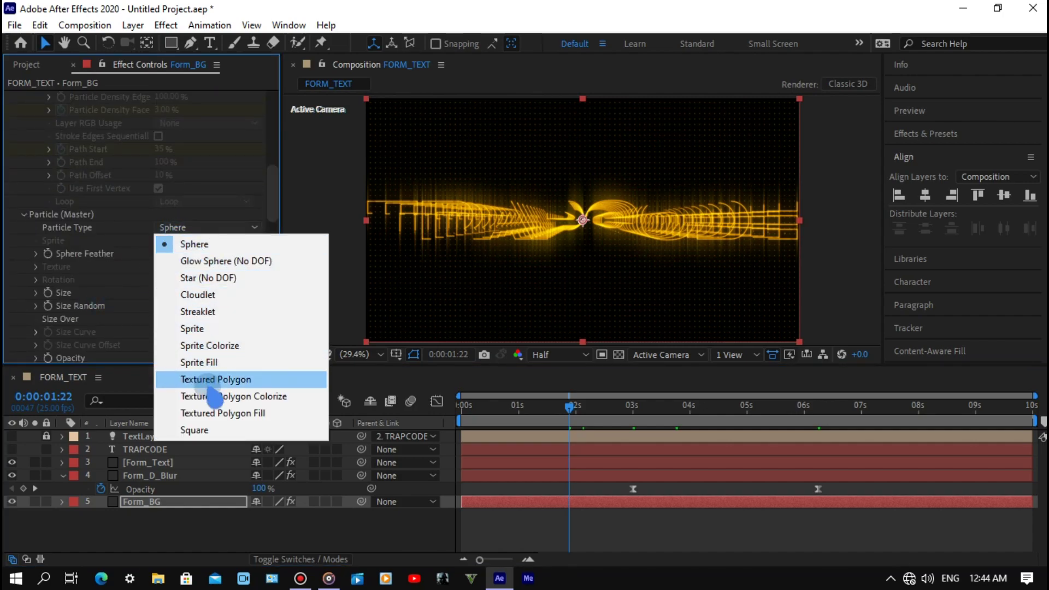
left_click(207, 431)
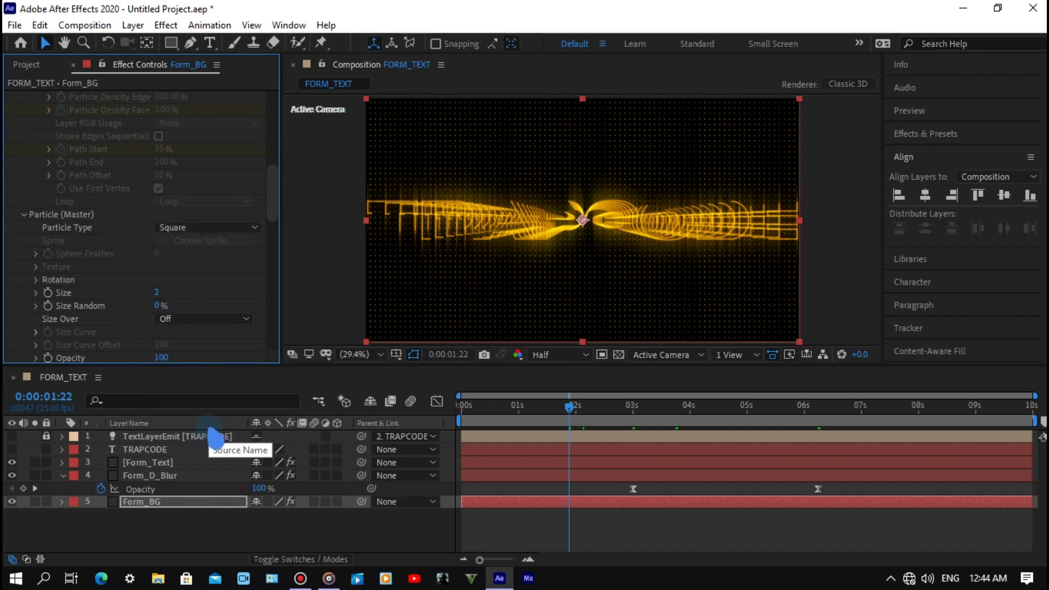
left_click(158, 293)
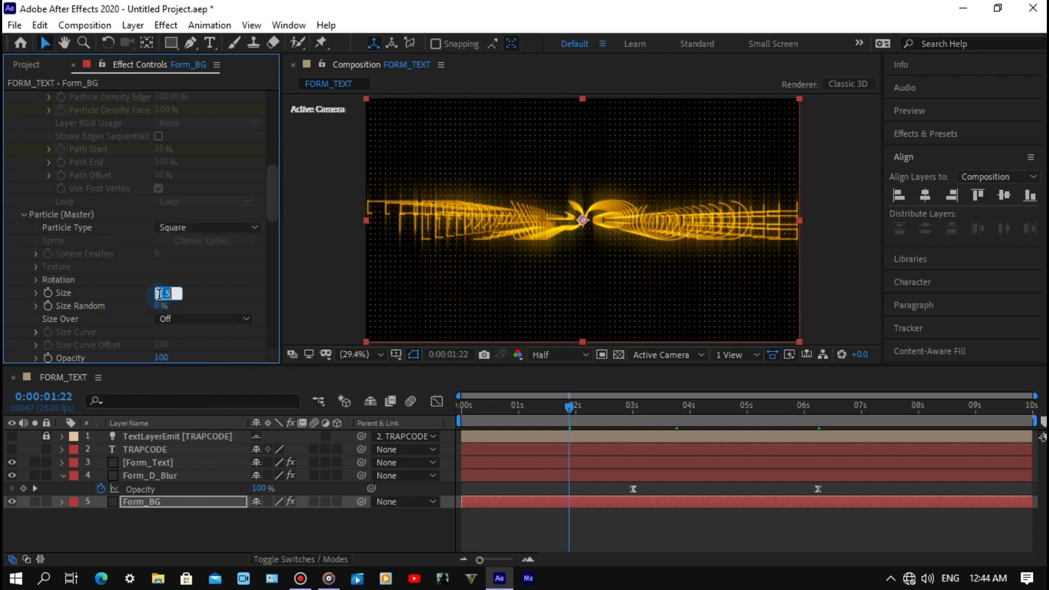
type("1")
key("Return")
- Set Size Random to 90% and Opacity Random to 90% on the Form_BG particles
scroll(114, 285, "up", 4)
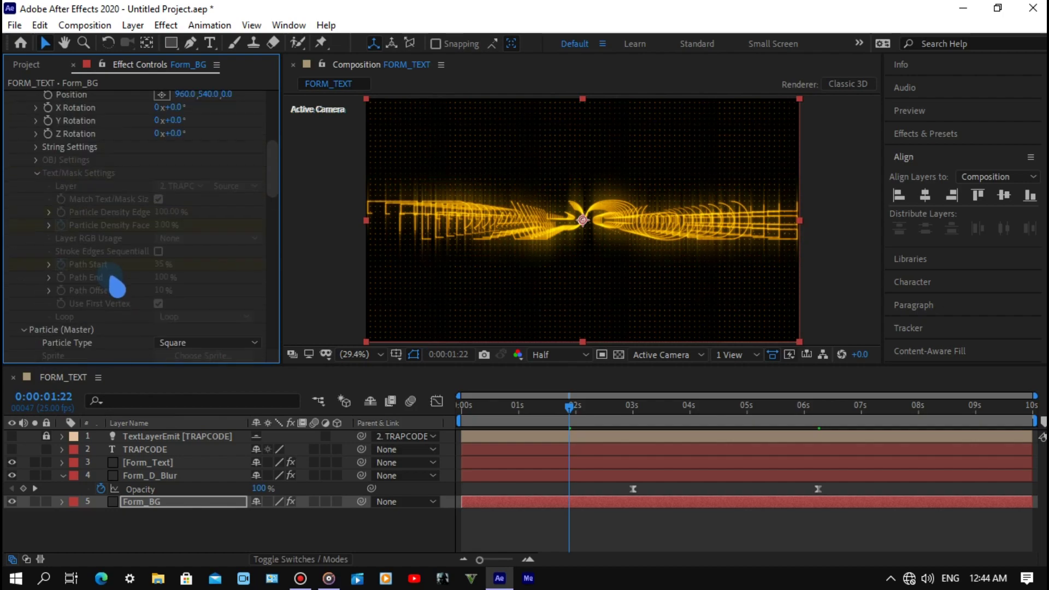
scroll(117, 284, "up", 2)
scroll(117, 285, "up", 4)
scroll(117, 285, "down", 4)
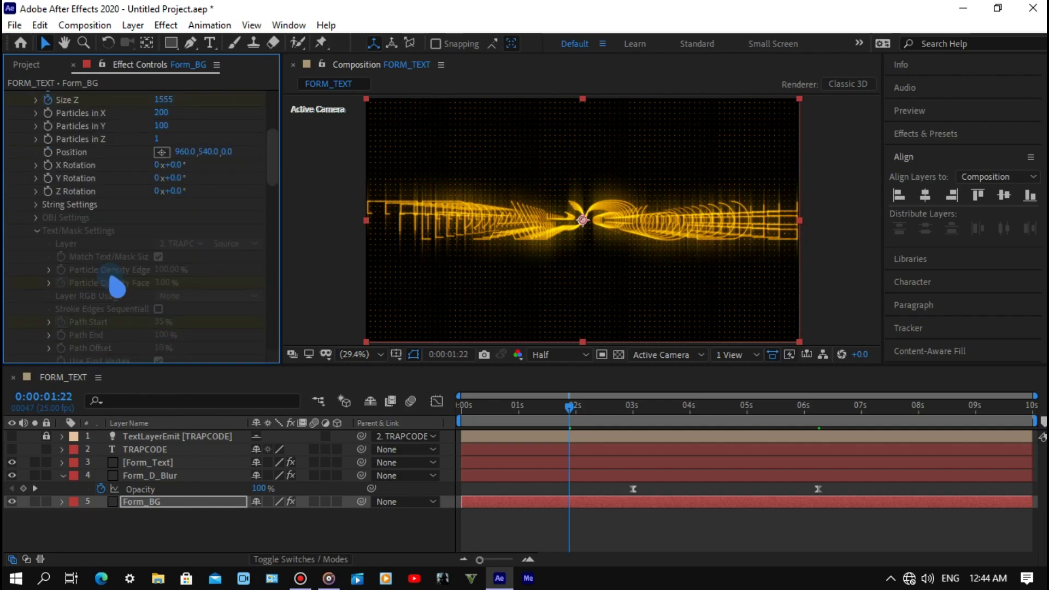
scroll(117, 285, "down", 6)
scroll(117, 285, "down", 2)
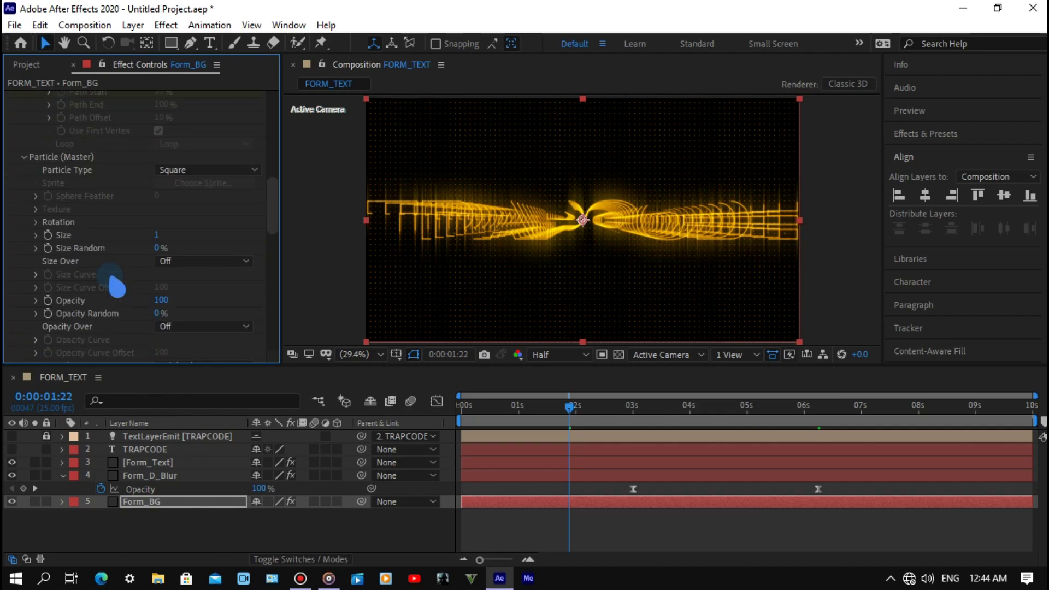
left_click(157, 248)
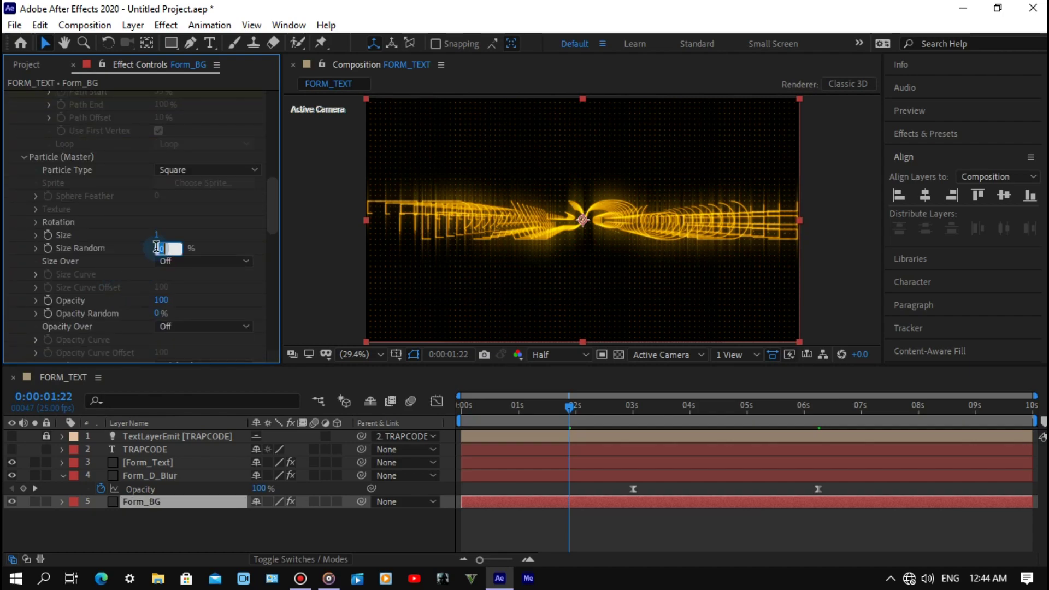
type("90")
key("Return")
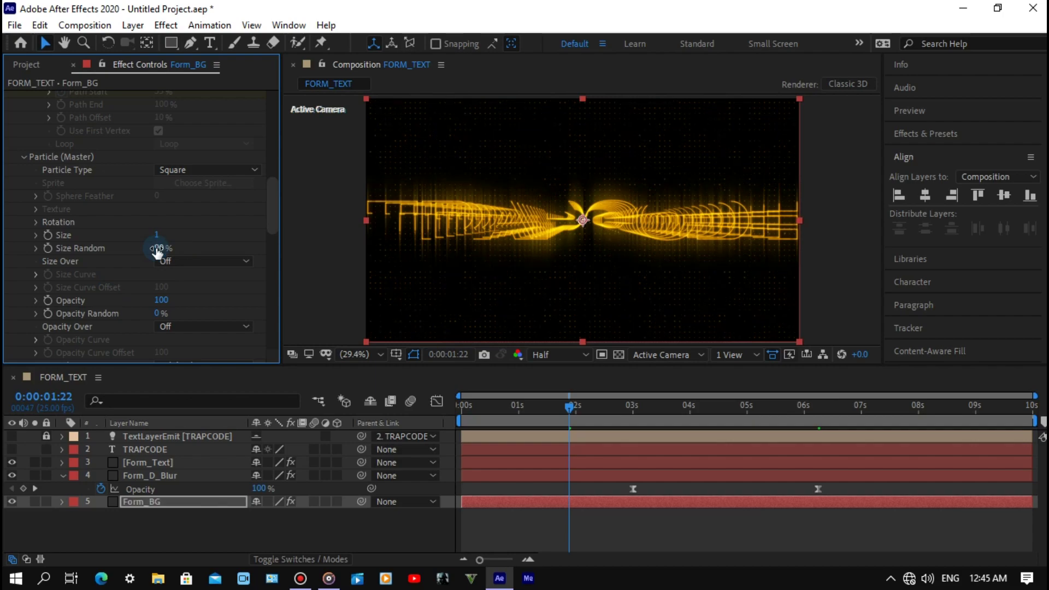
left_click_drag(158, 250, 131, 276)
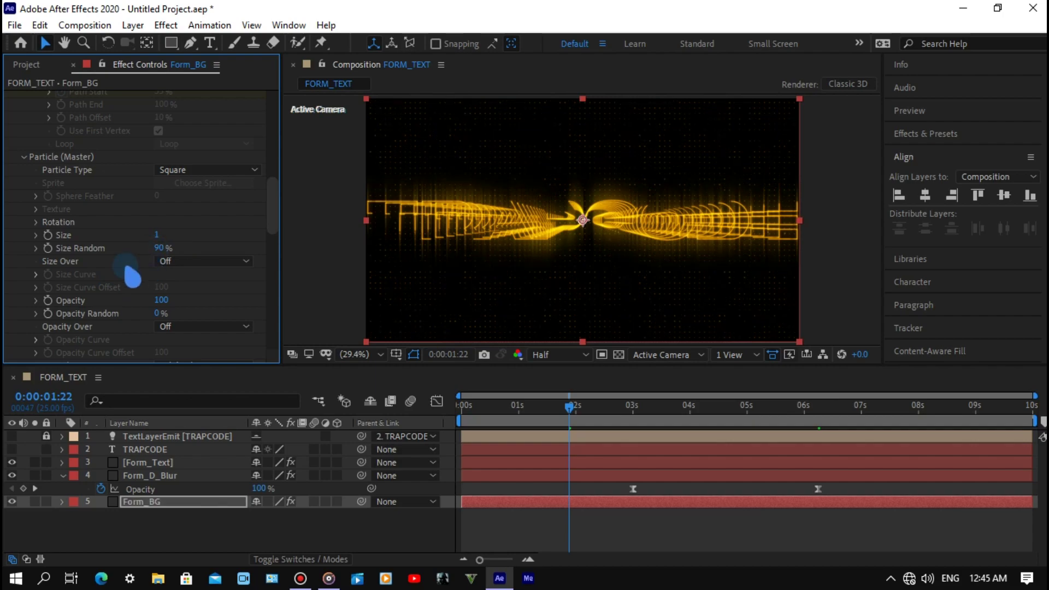
left_click(158, 313)
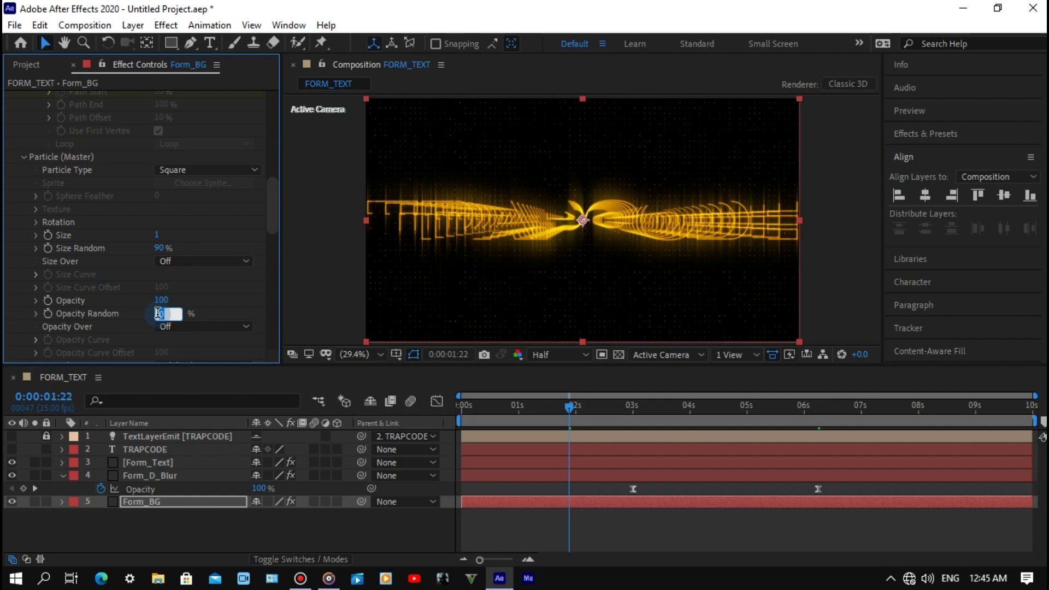
type("9")
key("Return")
scroll(119, 306, "down", 4)
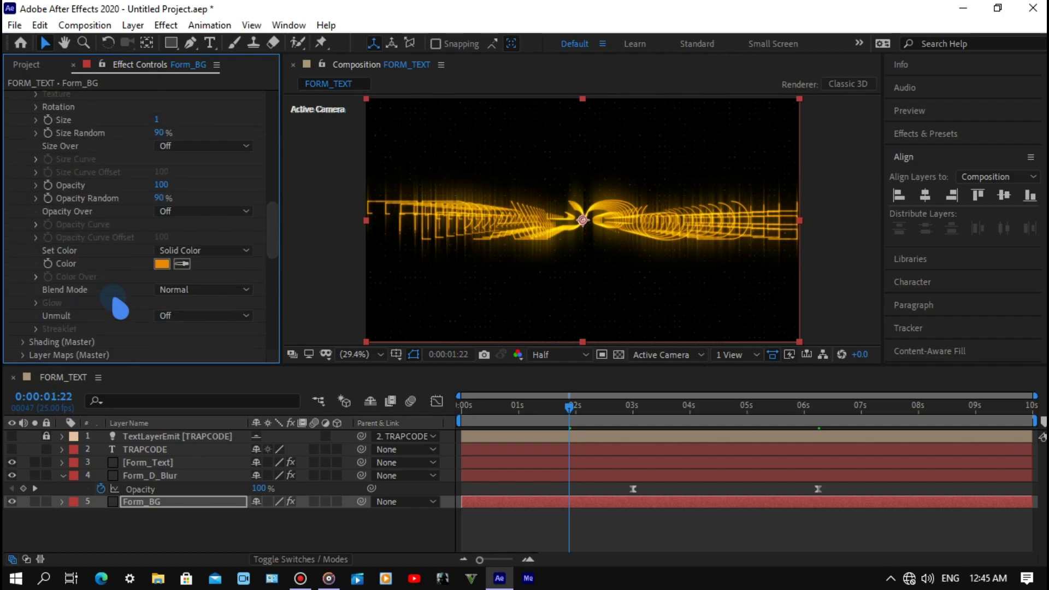
scroll(119, 307, "down", 4)
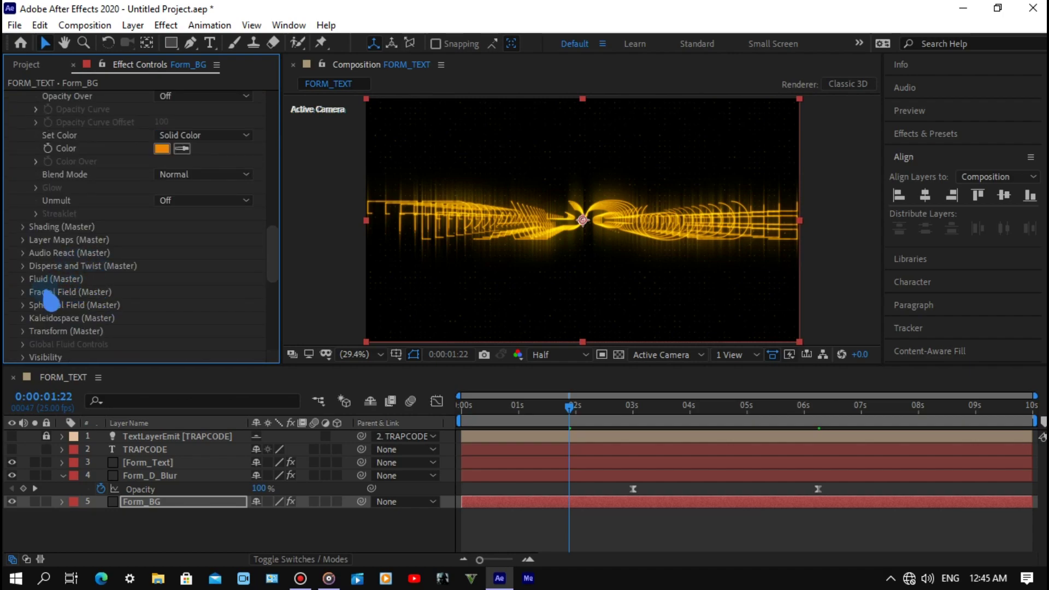
- Expand Fractal Field (Master) and set Affect Size to 3 and Affect Opacity to 10
left_click(23, 292)
scroll(98, 261, "up", 4)
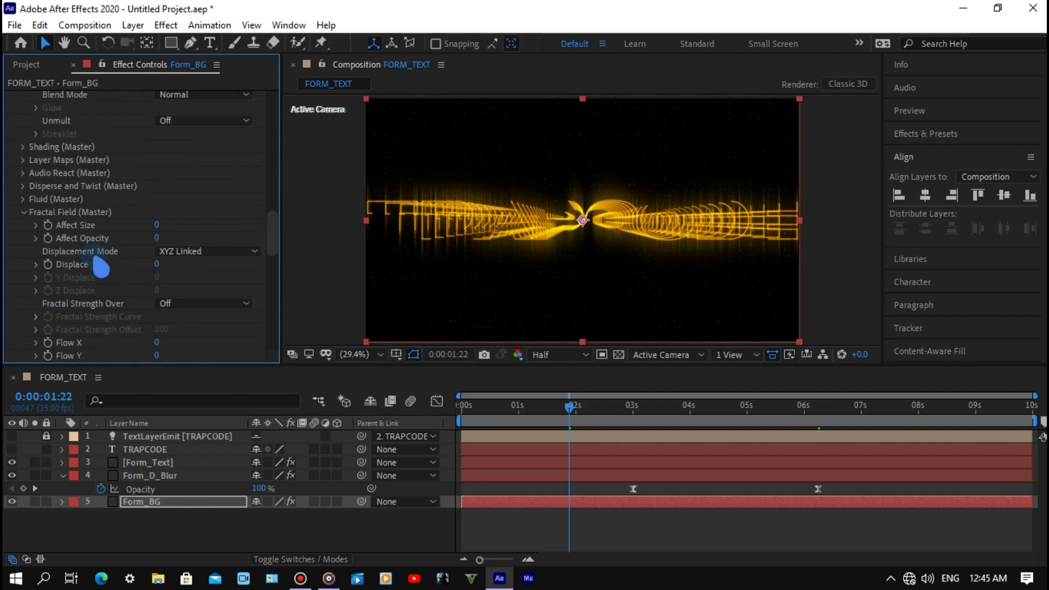
left_click(159, 226)
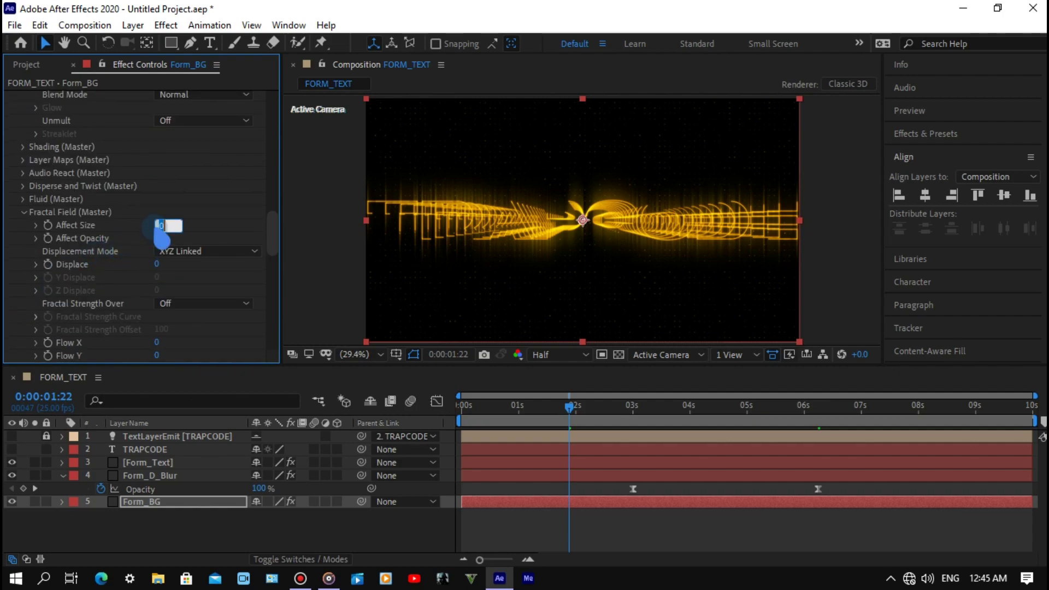
type("3")
key("Return")
left_click(155, 239)
type("10")
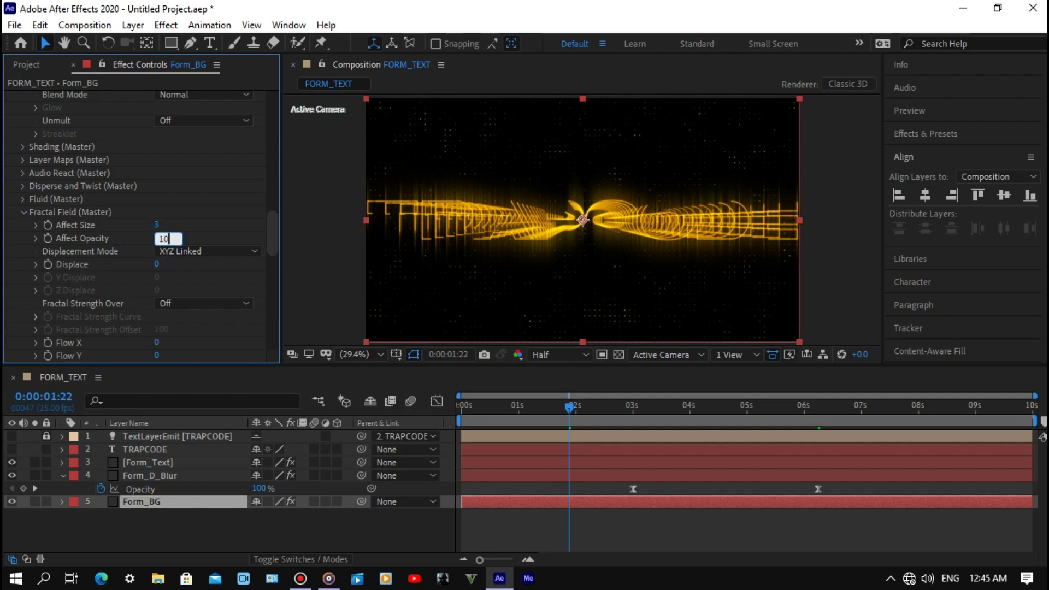
key("Return")
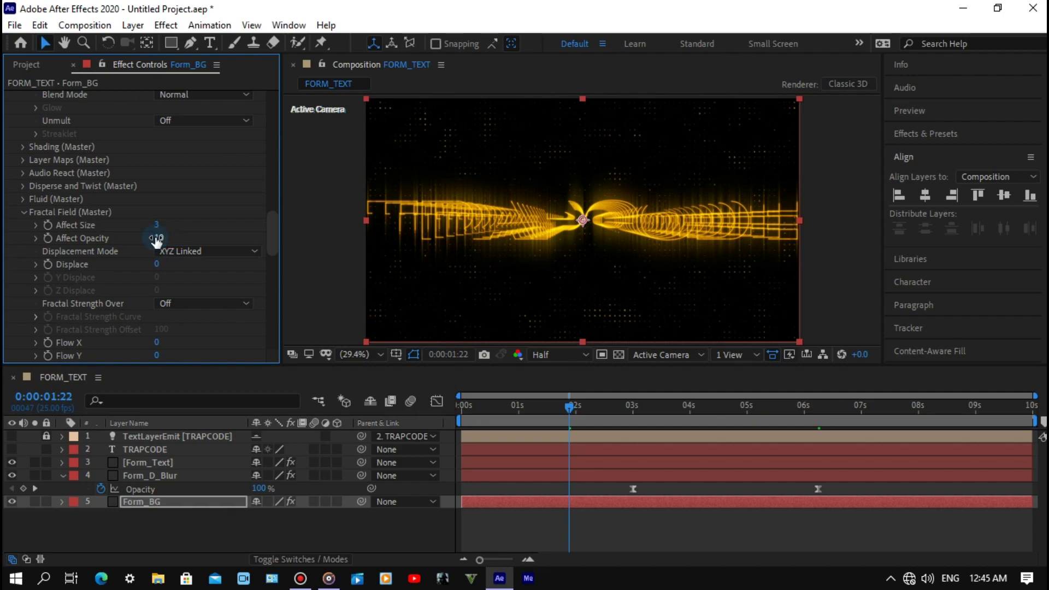
- Switch Displacement Mode to XYZ Individual and set X Displace to 10
left_click(162, 252)
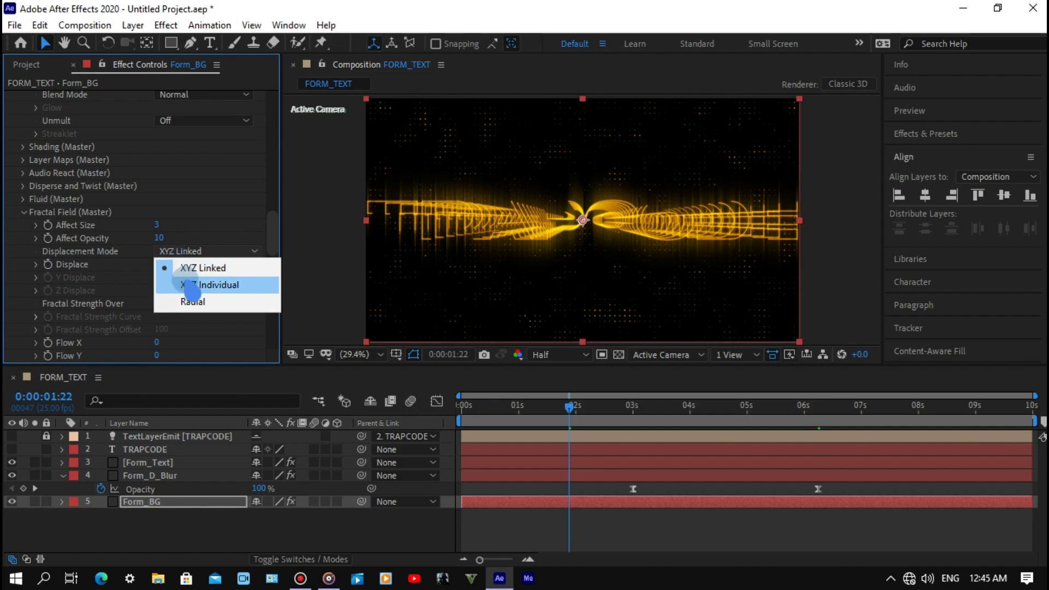
left_click(191, 285)
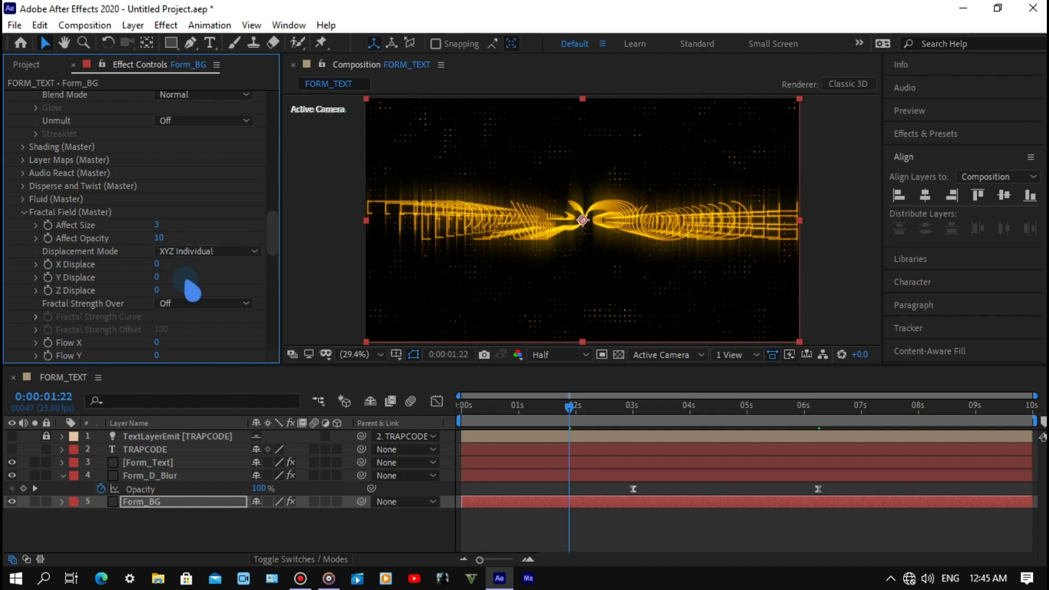
left_click(157, 265)
type("10")
key("Return")
- Set the Fractal Field Flow Evolution to 200 and Flow X to 500
scroll(130, 284, "down", 4)
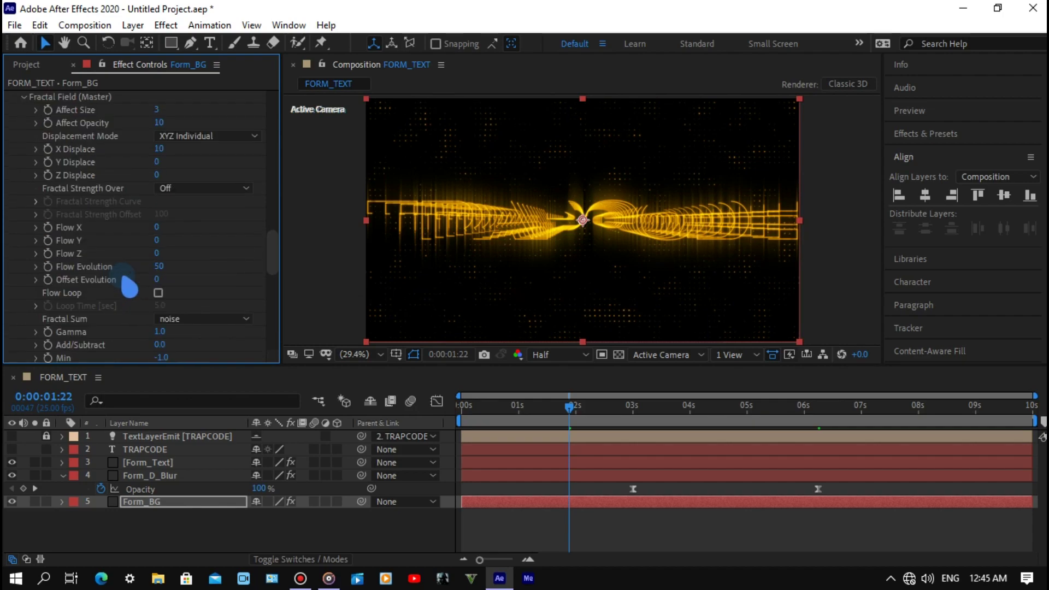
left_click(159, 267)
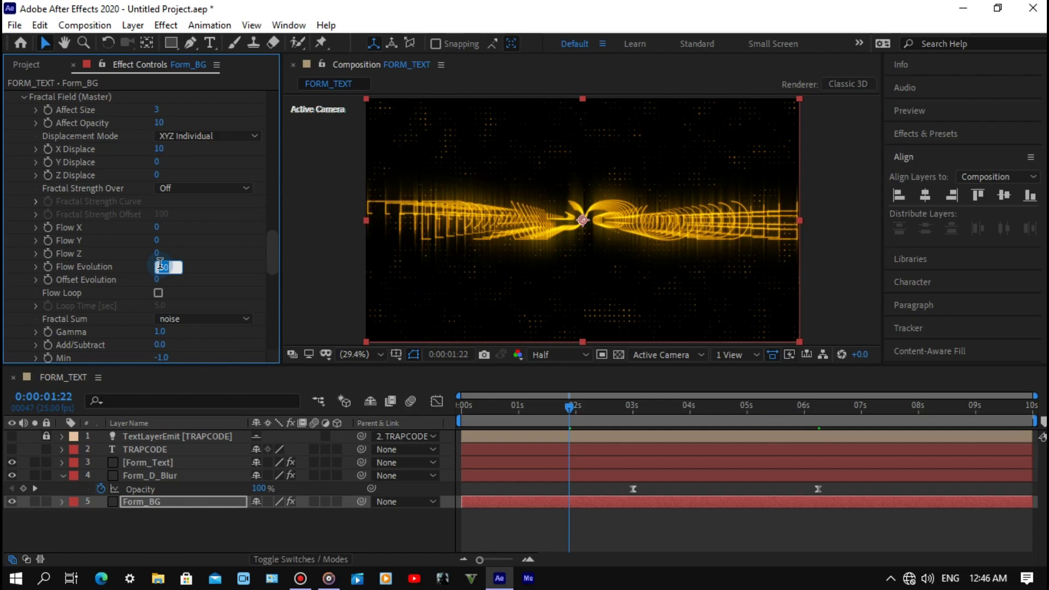
type("200")
key("Return")
left_click(159, 228)
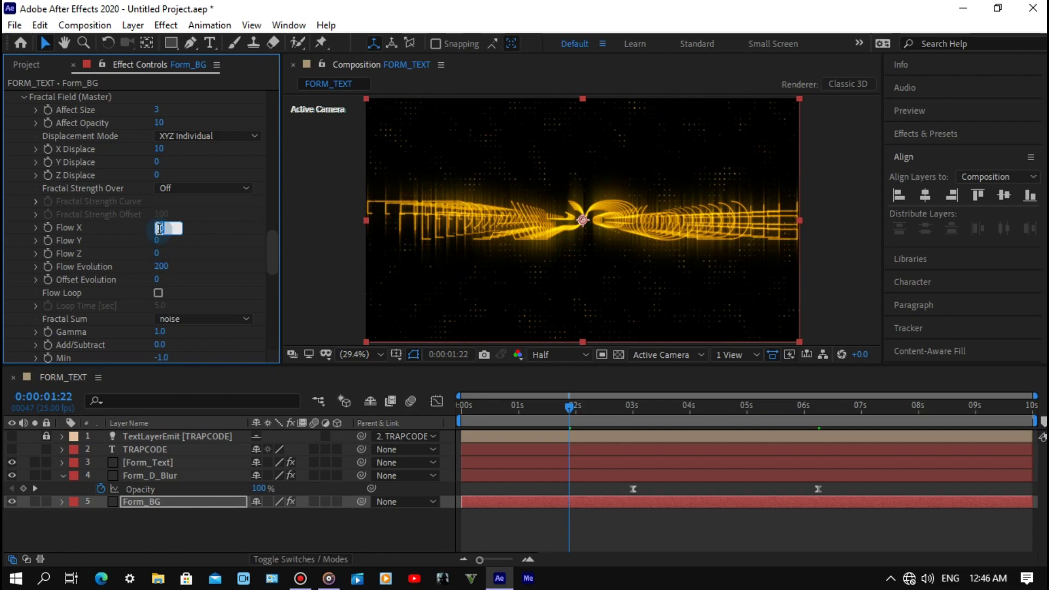
type("500")
key("Return")
- Set the Fractal Field F Scale to 2
scroll(132, 268, "down", 5)
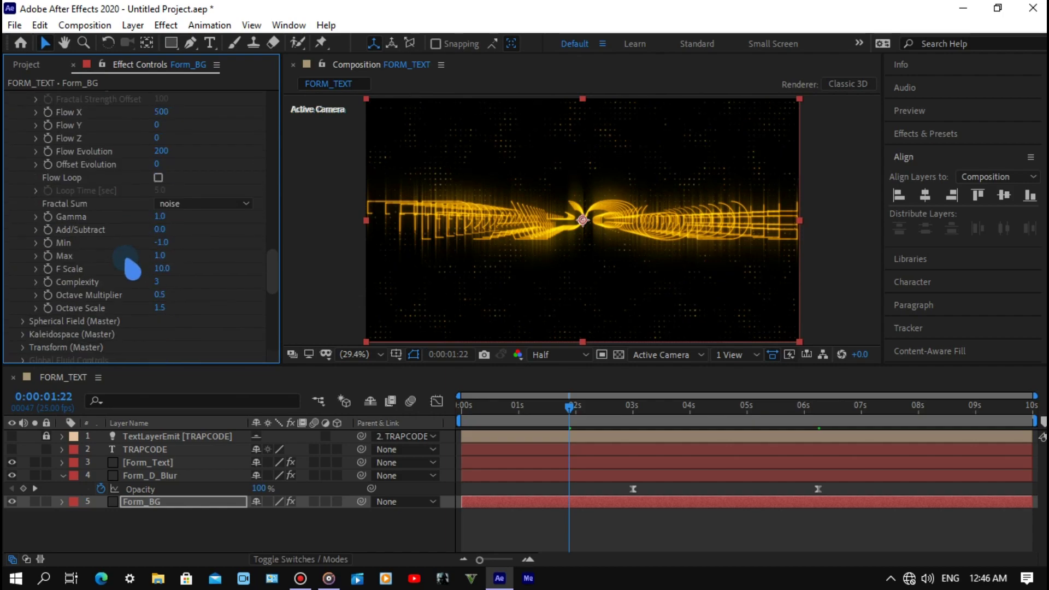
left_click(157, 268)
type("2")
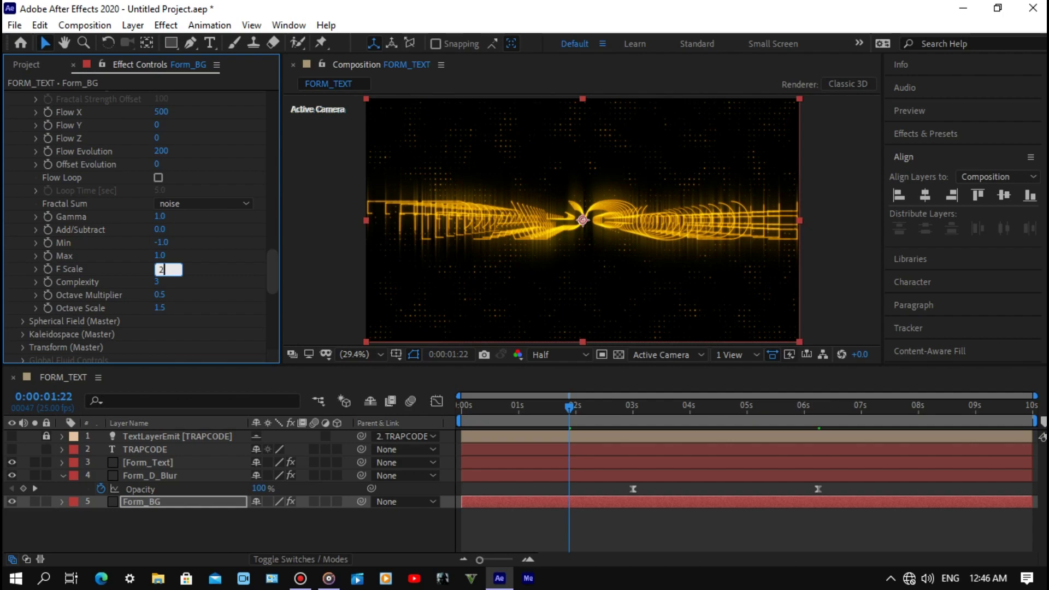
key("Return")
scroll(123, 280, "down", 10)
scroll(123, 280, "down", 4)
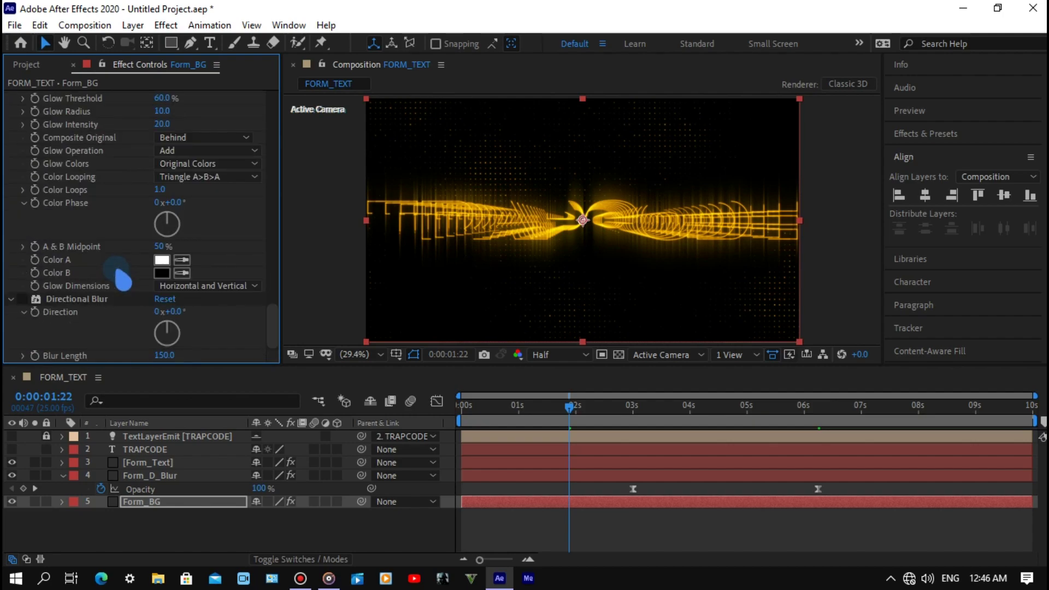
scroll(123, 280, "up", 5)
scroll(120, 276, "up", 5)
scroll(112, 268, "up", 4)
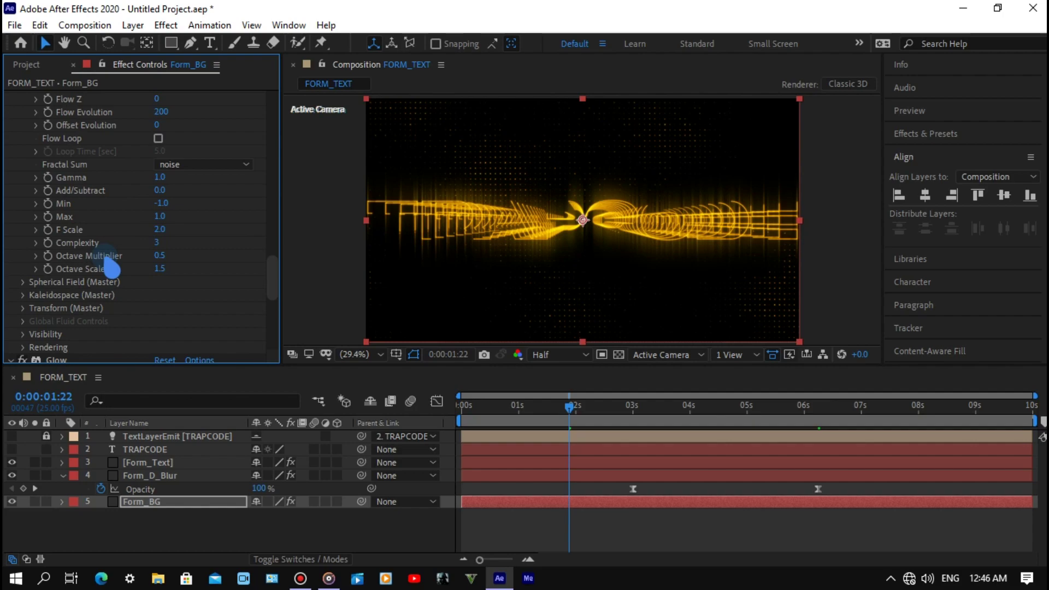
scroll(109, 266, "up", 5)
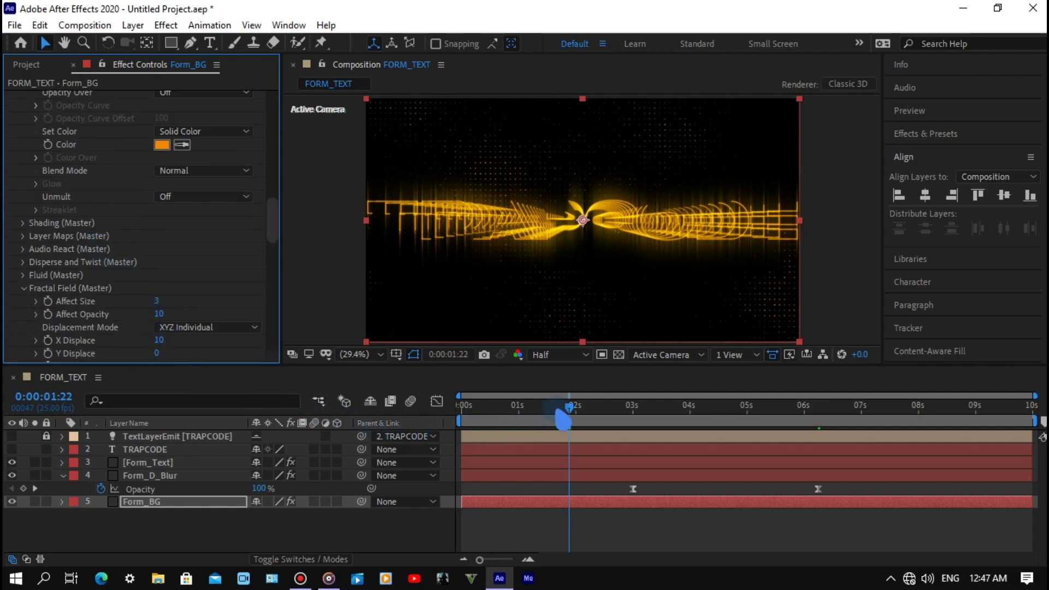
- Add a new camera layer, Camera 1, to the FORM_TEXT composition
left_click_drag(562, 419, 519, 421)
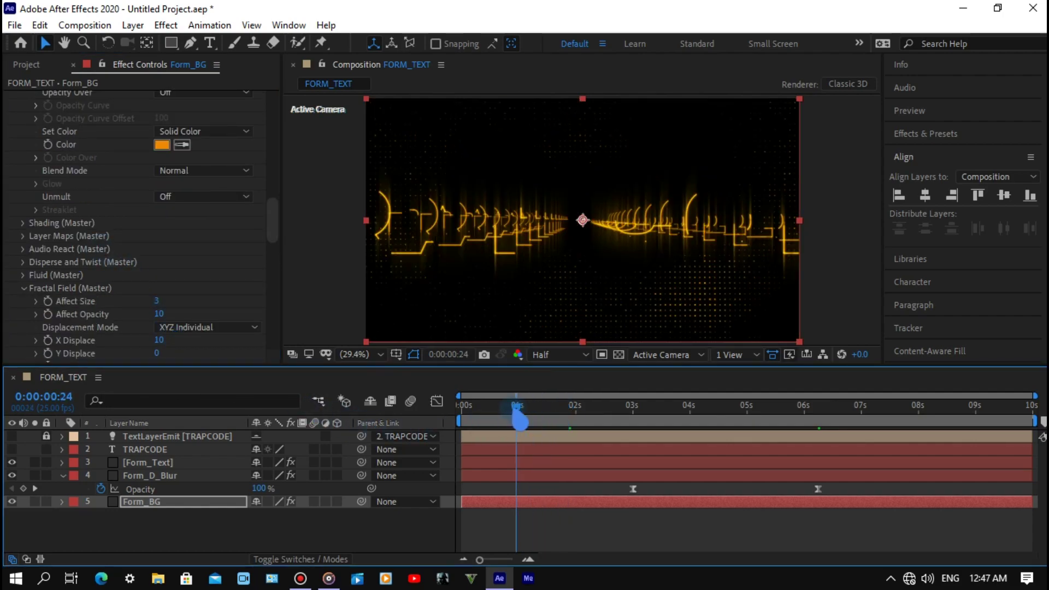
left_click(257, 523)
right_click(258, 523)
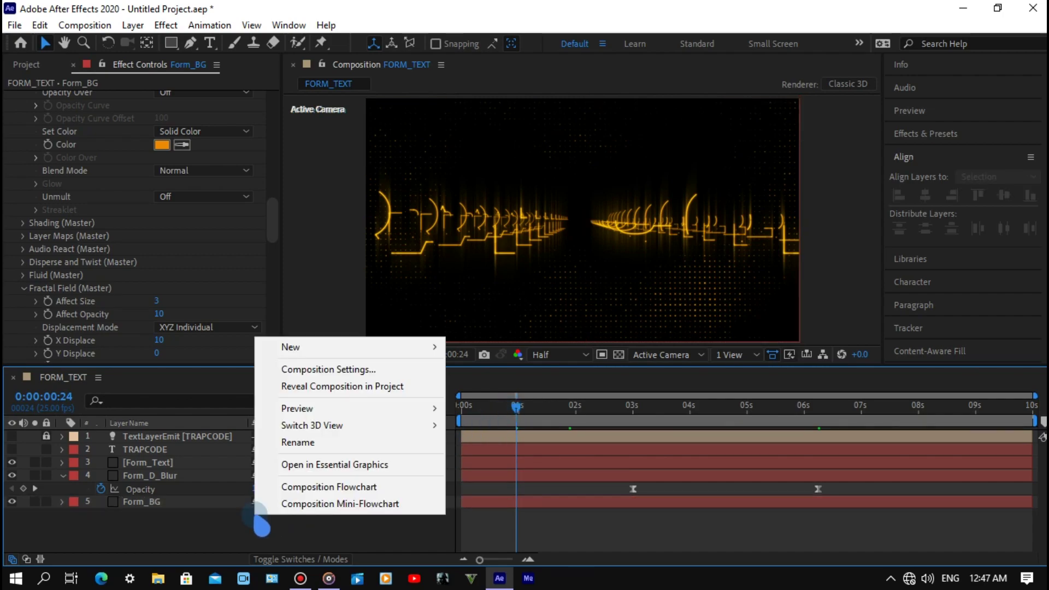
mouse_move(305, 345)
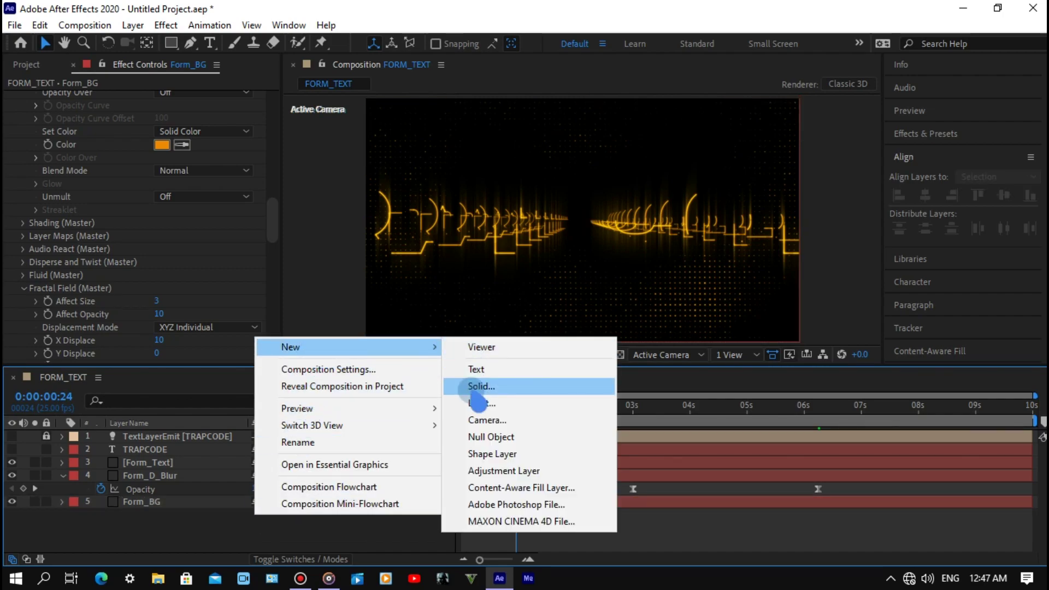
left_click(477, 422)
key("Return")
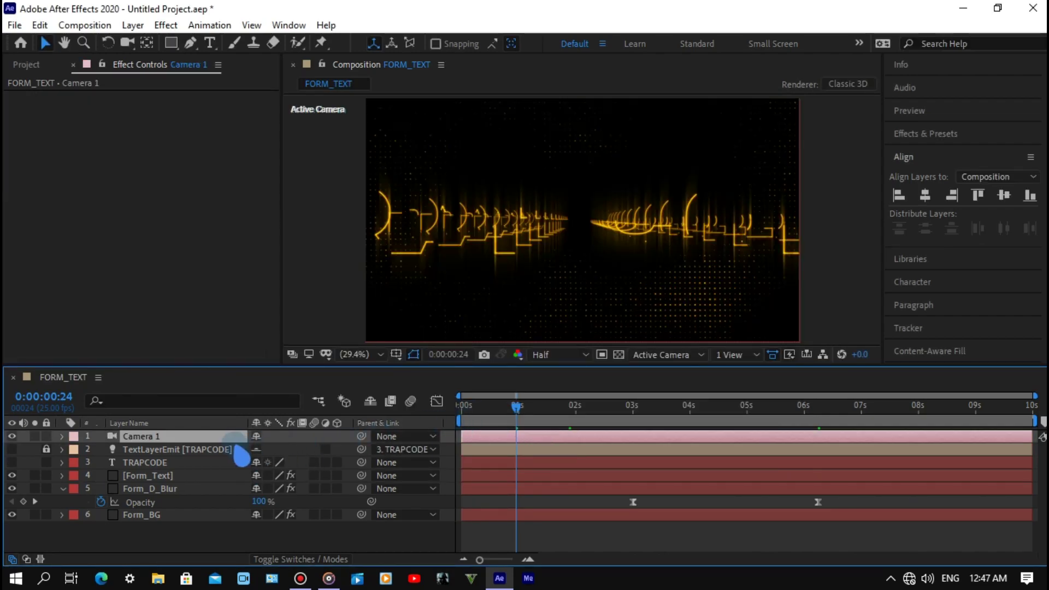
- At about 6 seconds, set Position and Zoom keyframes on Camera 1
left_click(62, 437)
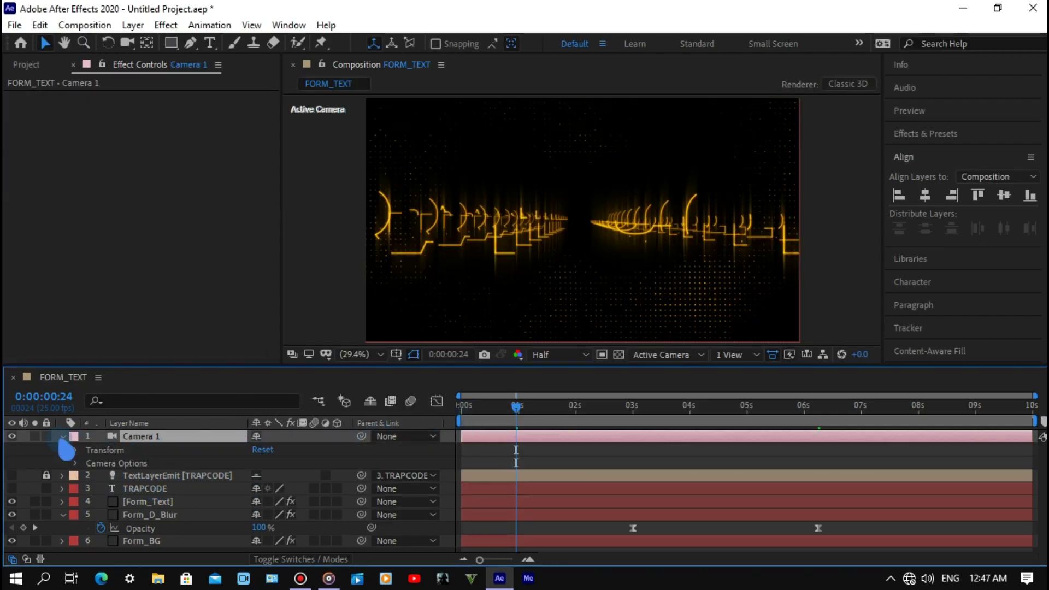
left_click(76, 450)
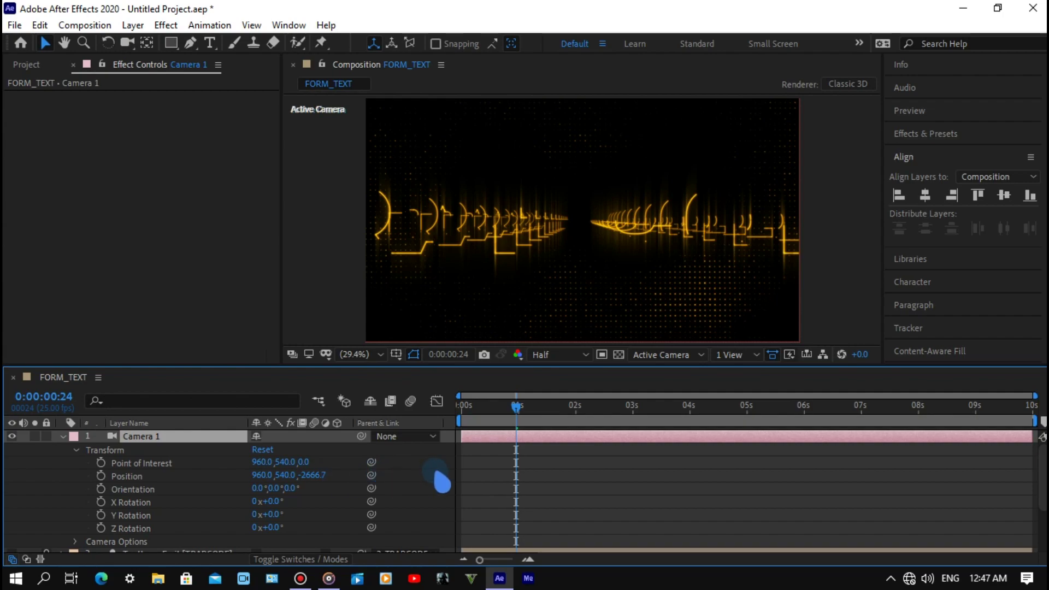
mouse_move(517, 407)
left_mouse_down()
mouse_move(663, 439)
mouse_move(809, 443)
left_mouse_up()
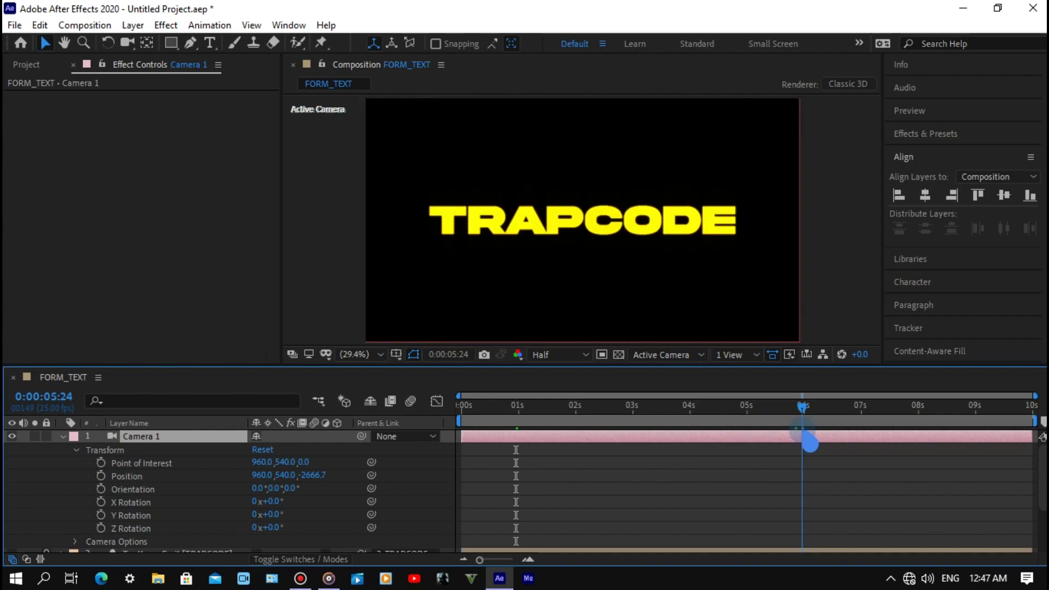
mouse_move(809, 442)
left_mouse_down()
mouse_move(805, 418)
mouse_move(796, 456)
mouse_move(810, 418)
left_mouse_up()
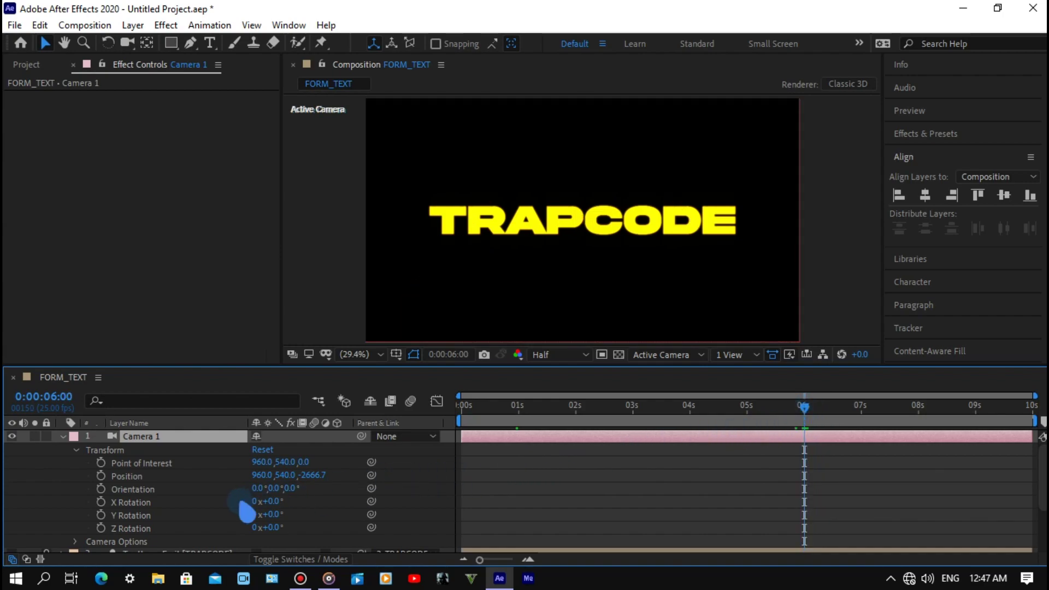
left_click(101, 475)
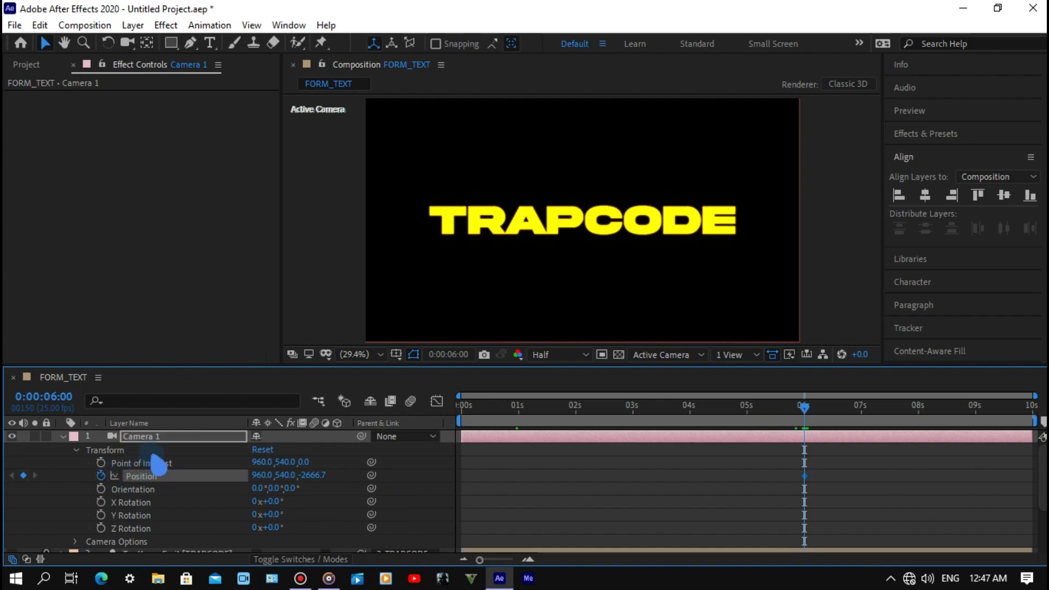
left_click(75, 542)
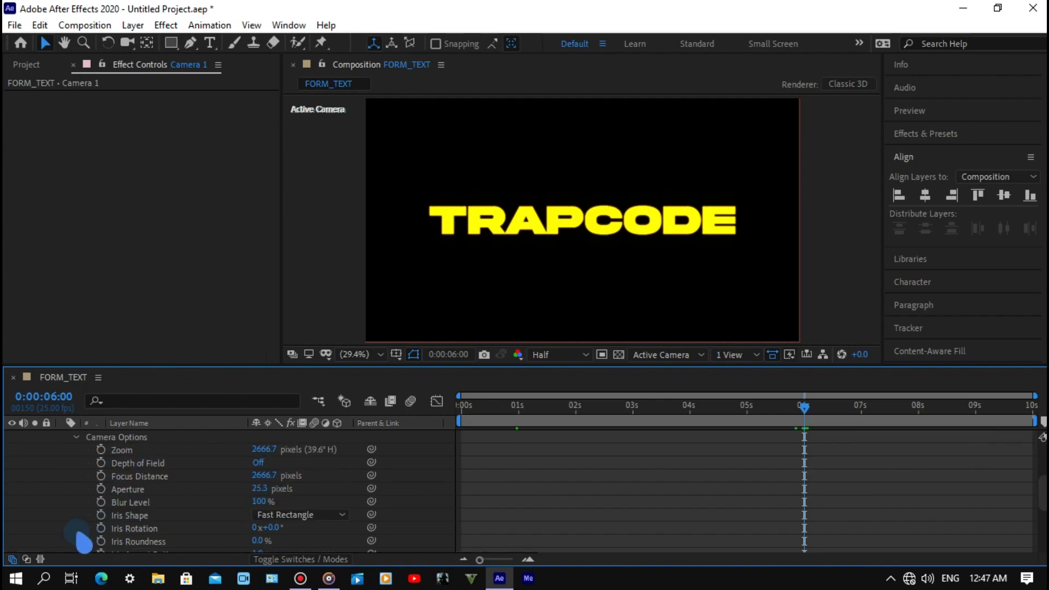
left_click(101, 449)
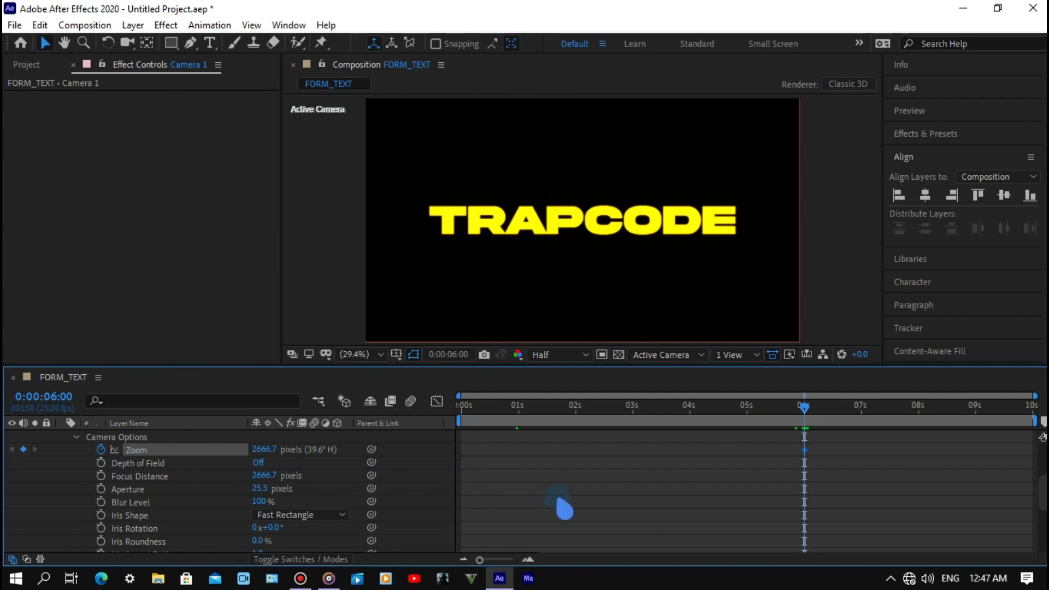
- Select Camera 1's 6-second Position and Zoom keyframes for Easy Ease, then return toward 0 s
scroll(566, 505, "up", 3)
scroll(767, 481, "up", 2)
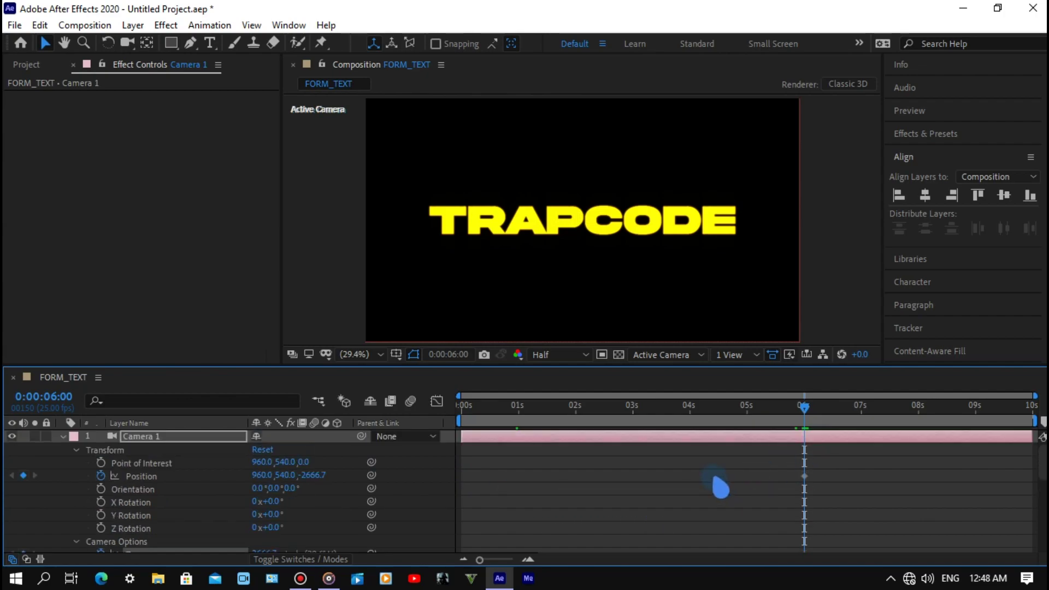
left_click(626, 437)
key("u")
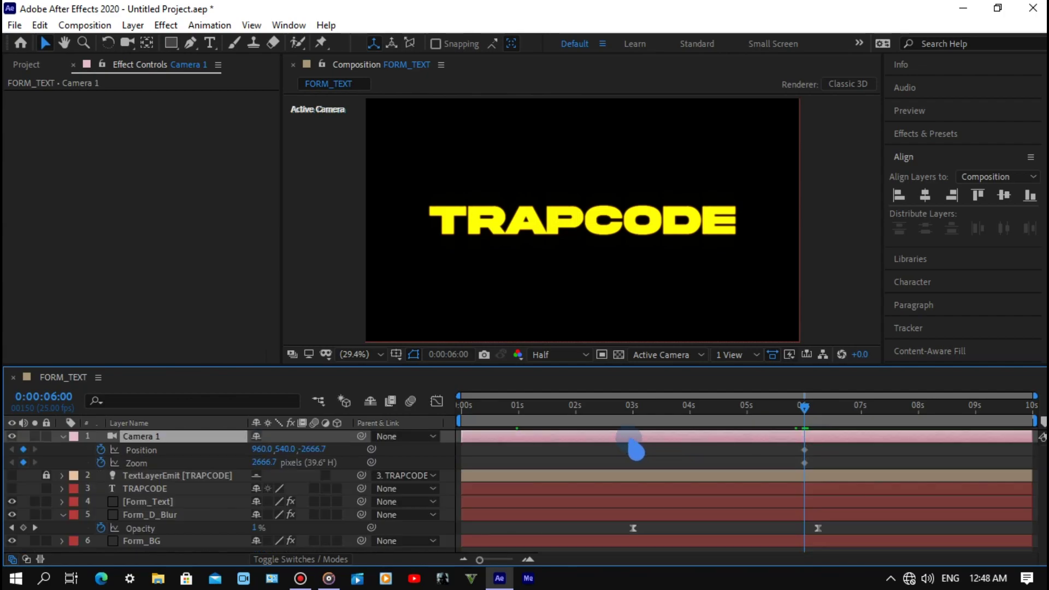
left_click_drag(817, 454, 801, 472)
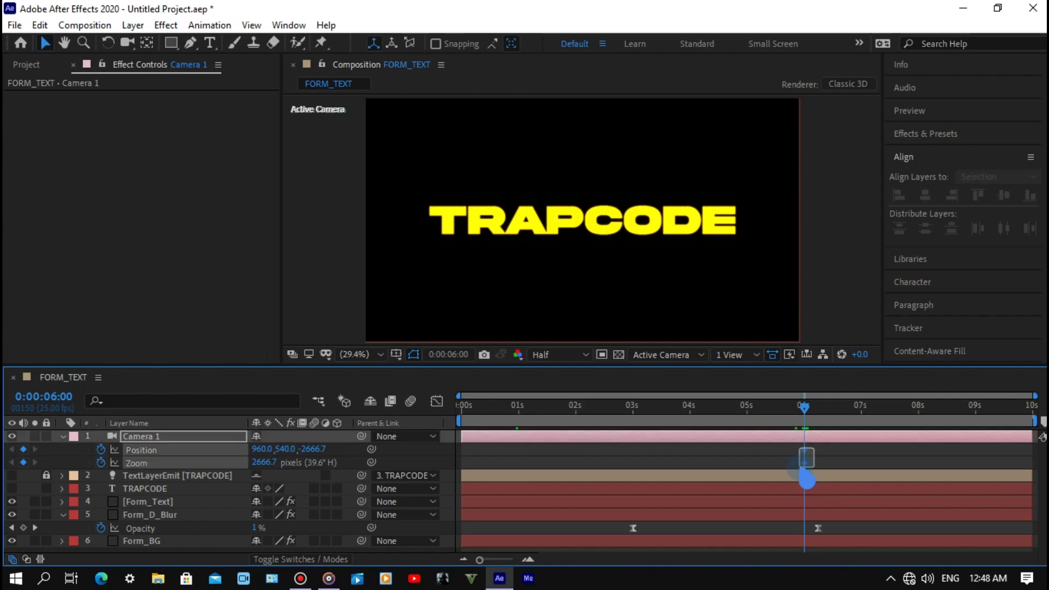
mouse_move(805, 414)
left_mouse_down()
mouse_move(541, 428)
mouse_move(490, 476)
left_mouse_up()
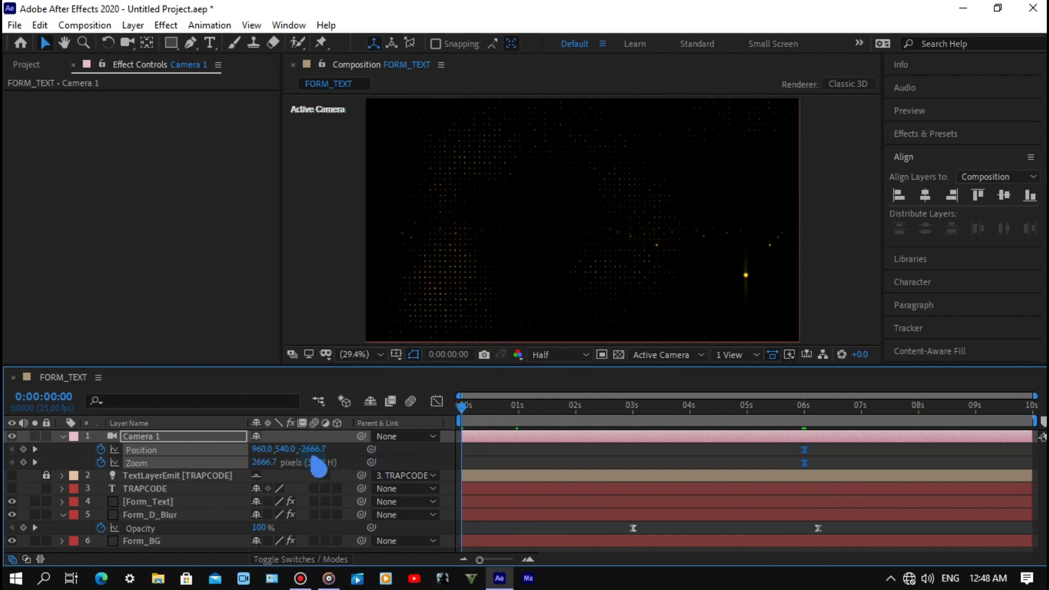
- At 0 seconds, set a Camera 1 Zoom keyframe of 10000
left_click(343, 465)
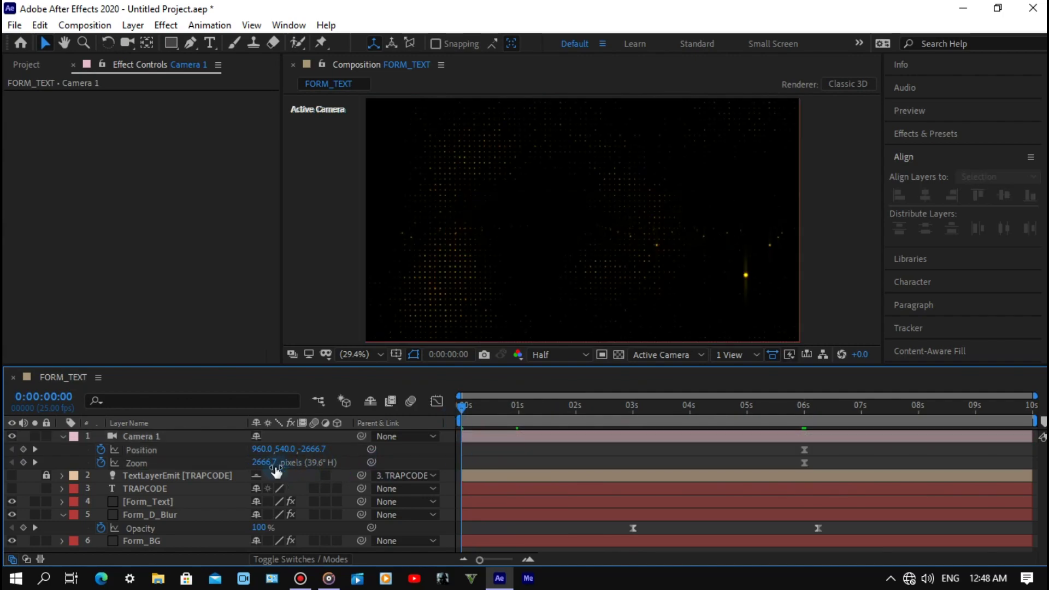
left_click(263, 463)
type("10000")
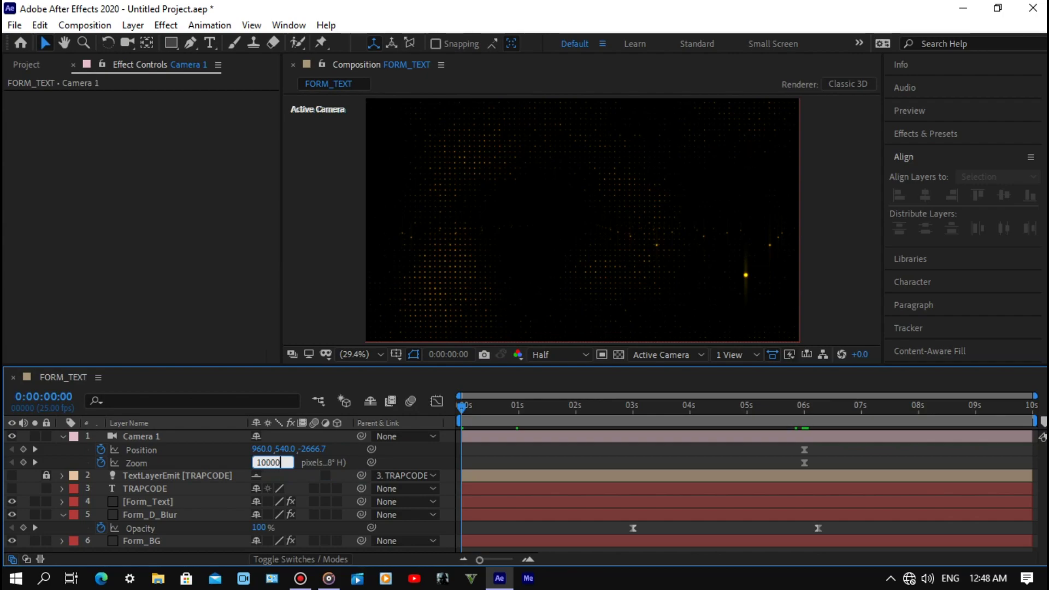
key("Return")
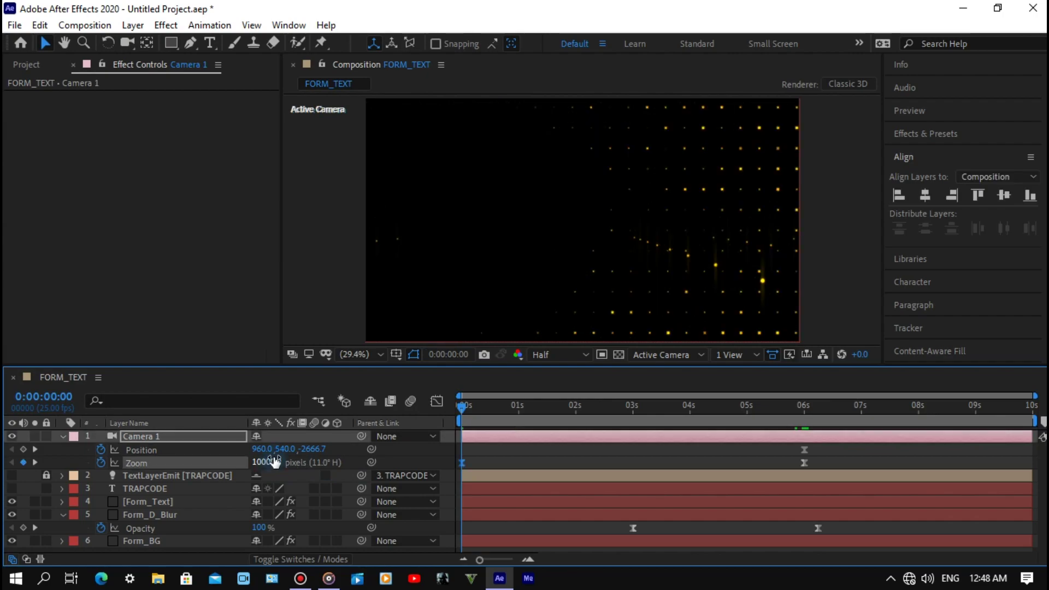
- Set the camera Position to 260, 2100, -2000 and select all camera keyframes
left_click(265, 450)
type("260")
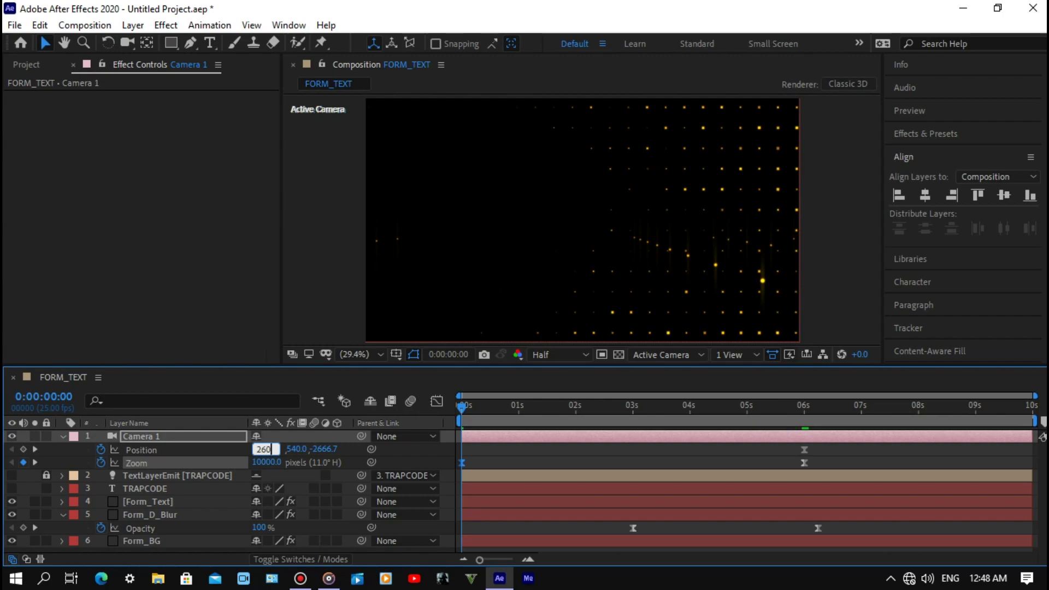
key("Tab")
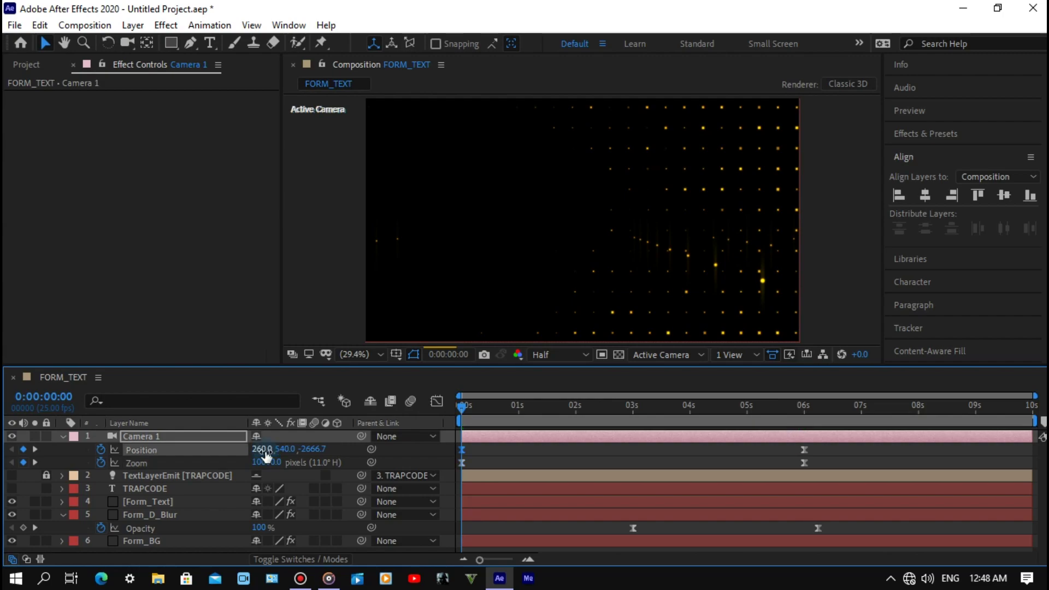
type("2100")
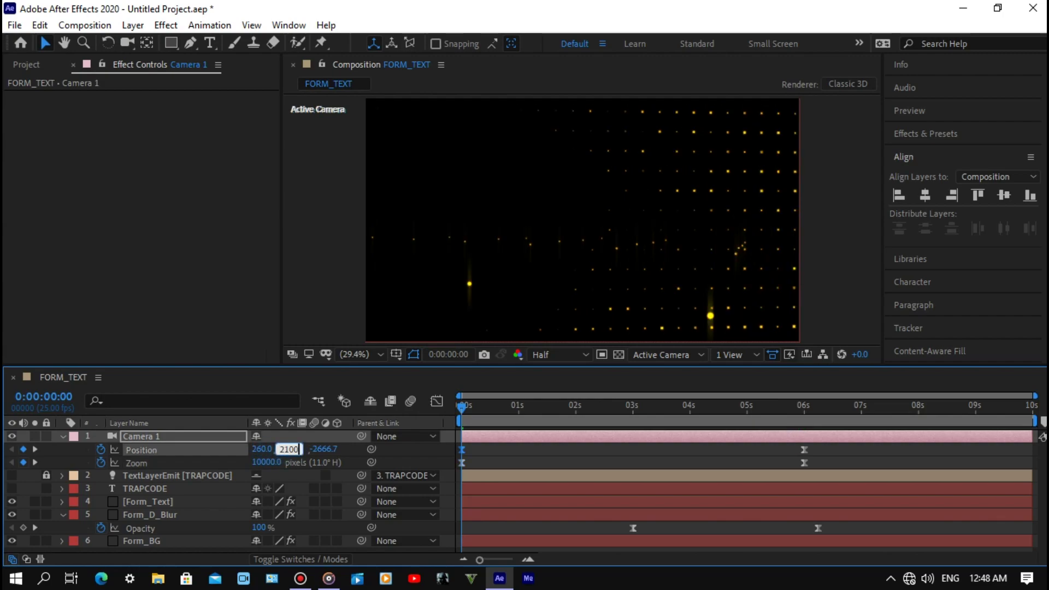
key("Return")
left_click(314, 450)
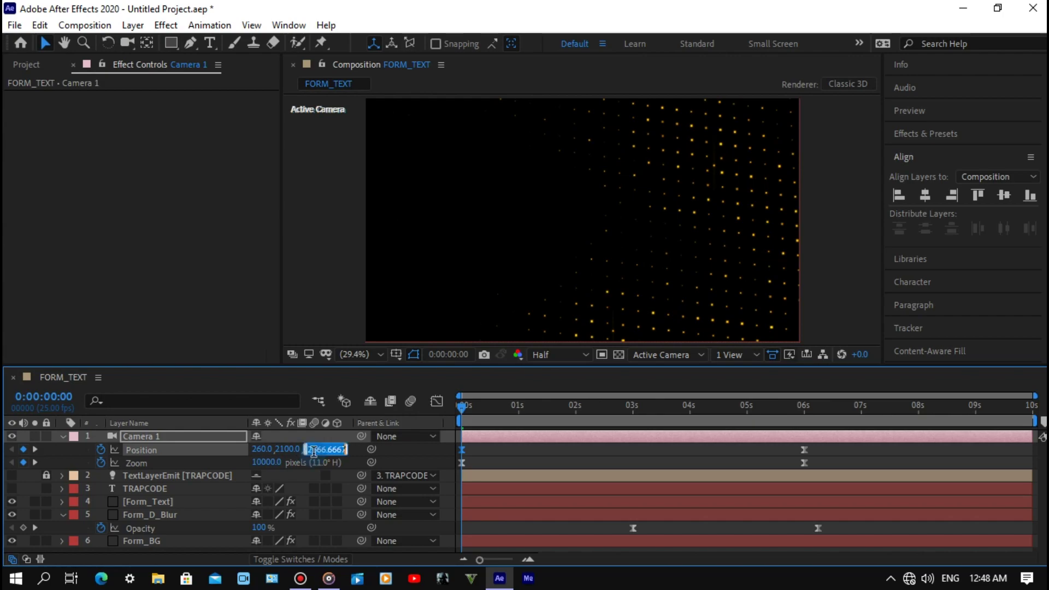
type("-2000")
key("Return")
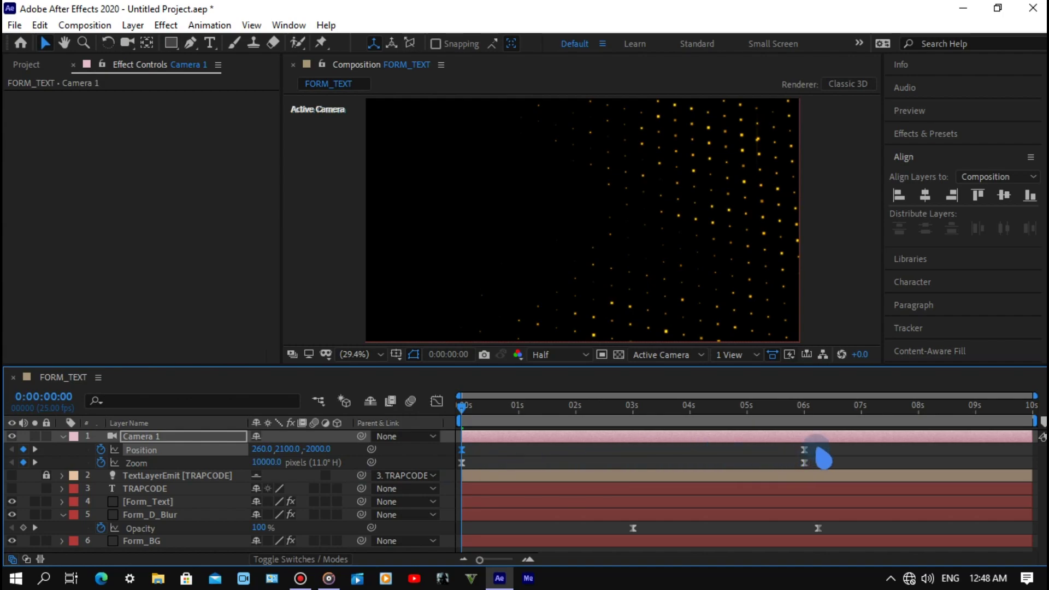
left_click(819, 459)
left_click_drag(815, 445, 462, 469)
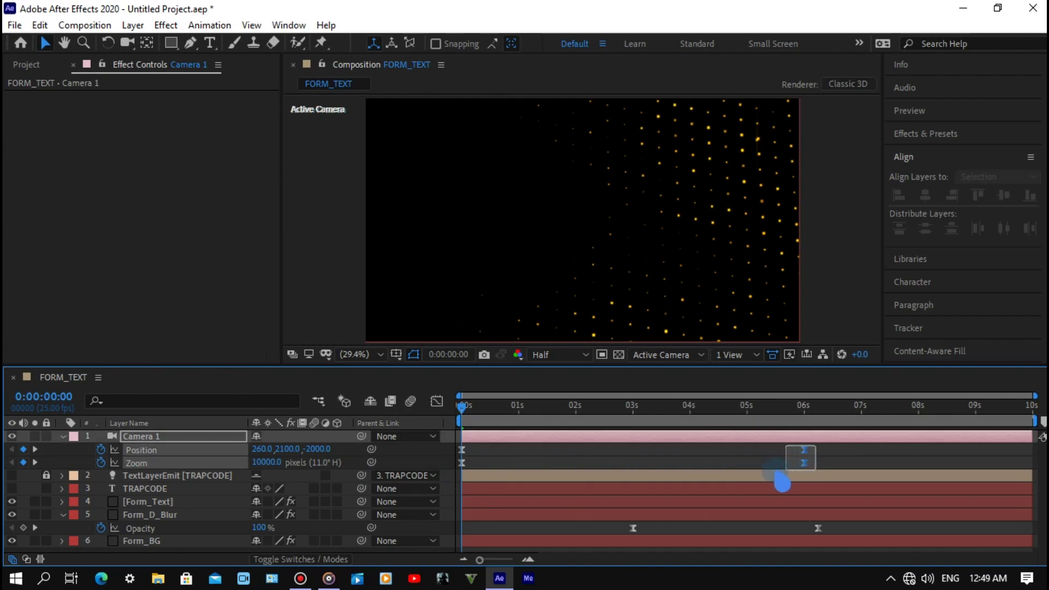
- In the Graph Editor, stretch the final Position keyframe's ease to about 94% influence, then preview
left_click(436, 401)
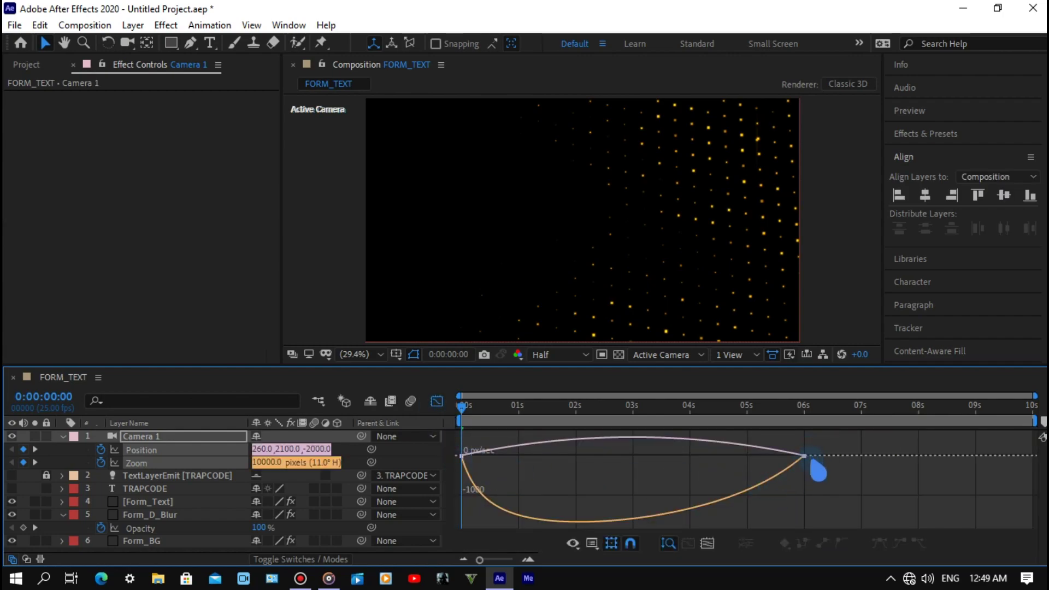
left_click_drag(814, 465, 457, 482)
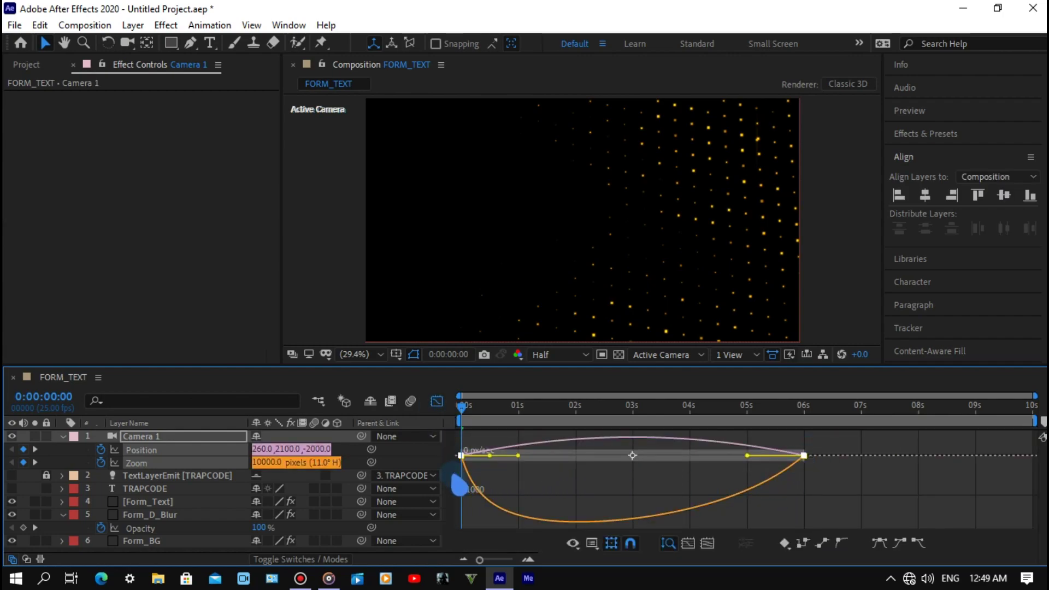
left_click_drag(748, 460, 644, 460)
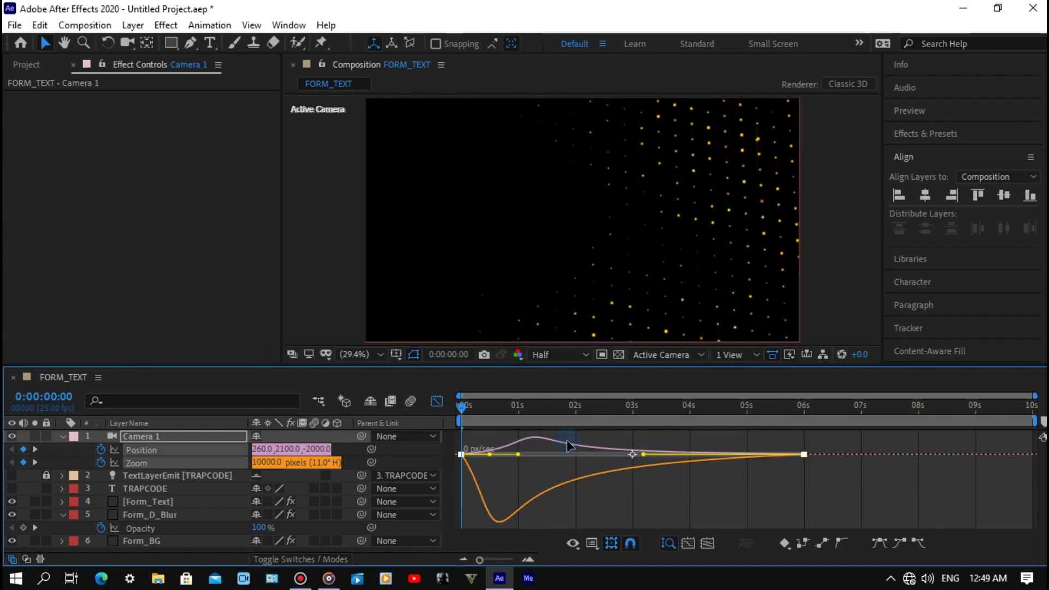
left_click(436, 401)
left_click(331, 301)
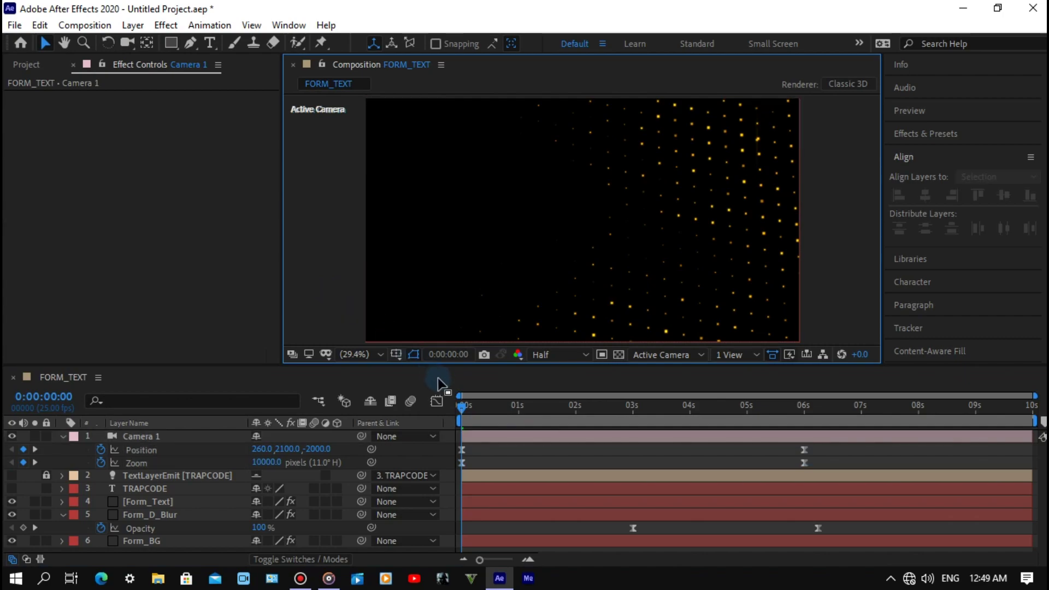
mouse_move(462, 407)
left_mouse_down()
mouse_move(540, 427)
mouse_move(723, 437)
mouse_move(763, 429)
left_mouse_up()
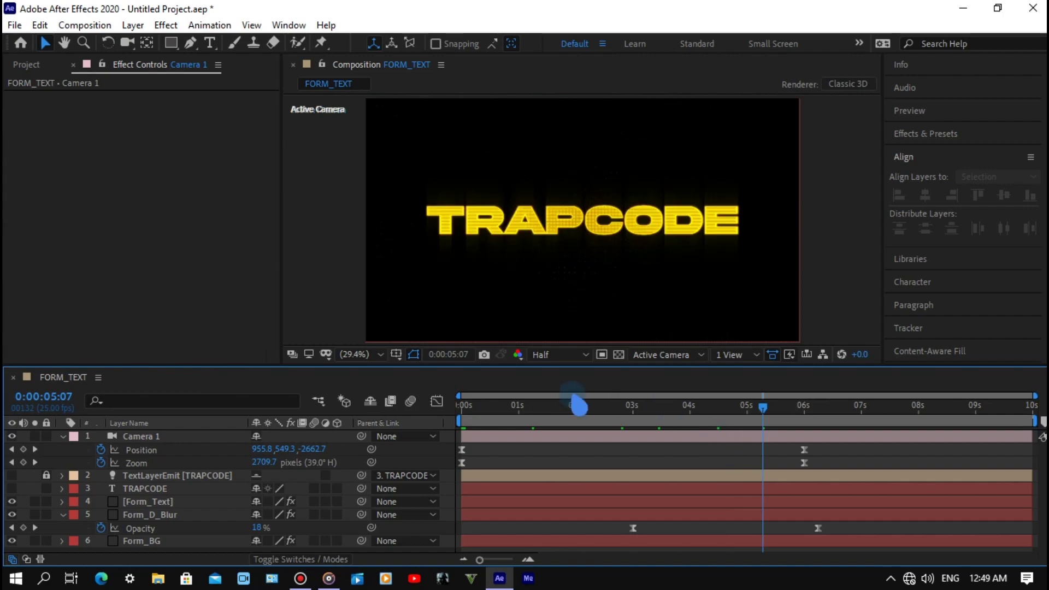
- Collapse the layer properties and create a composition-sized solid named Optical Flare
left_click(62, 436)
left_click(62, 488)
right_click(121, 523)
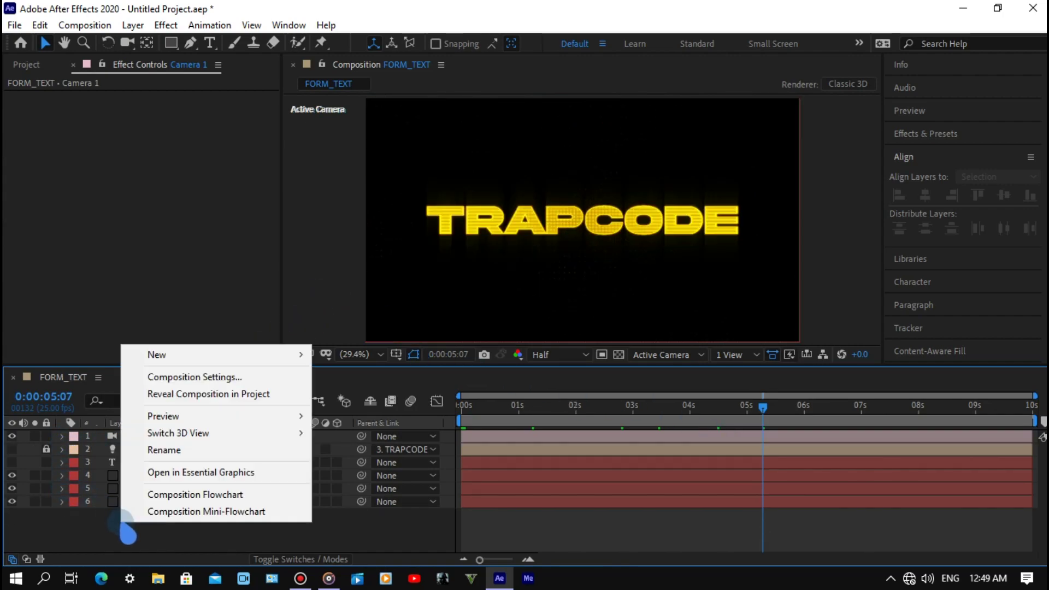
mouse_move(187, 356)
left_click(351, 355)
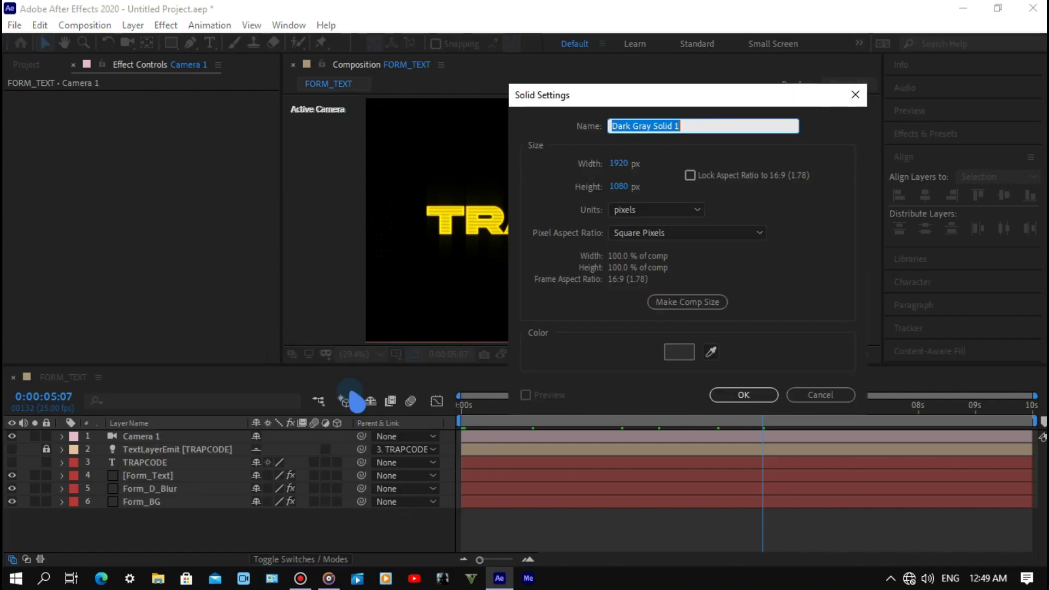
type("Optical Flare")
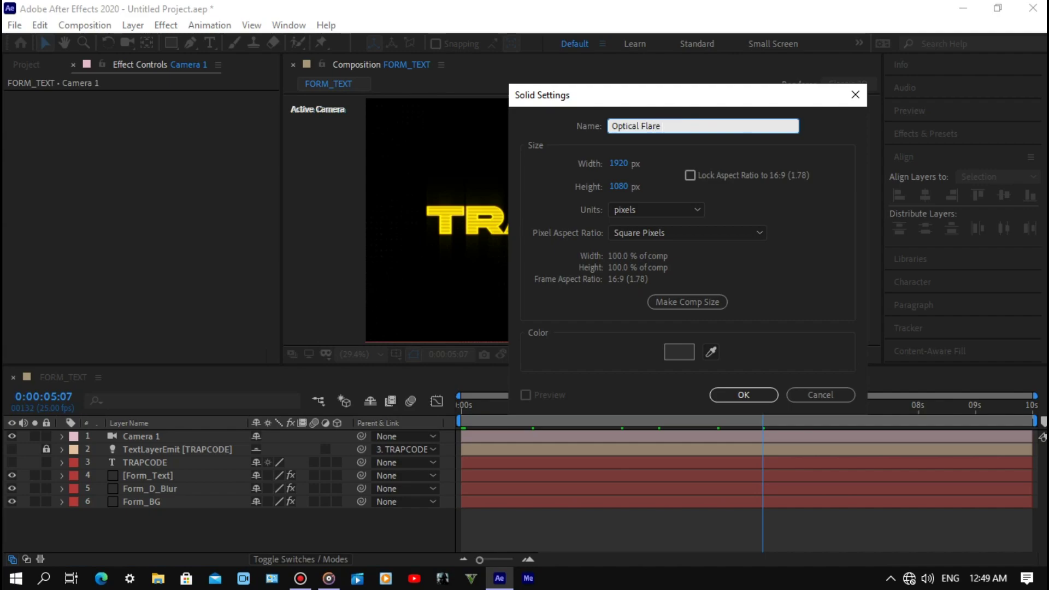
key("Return")
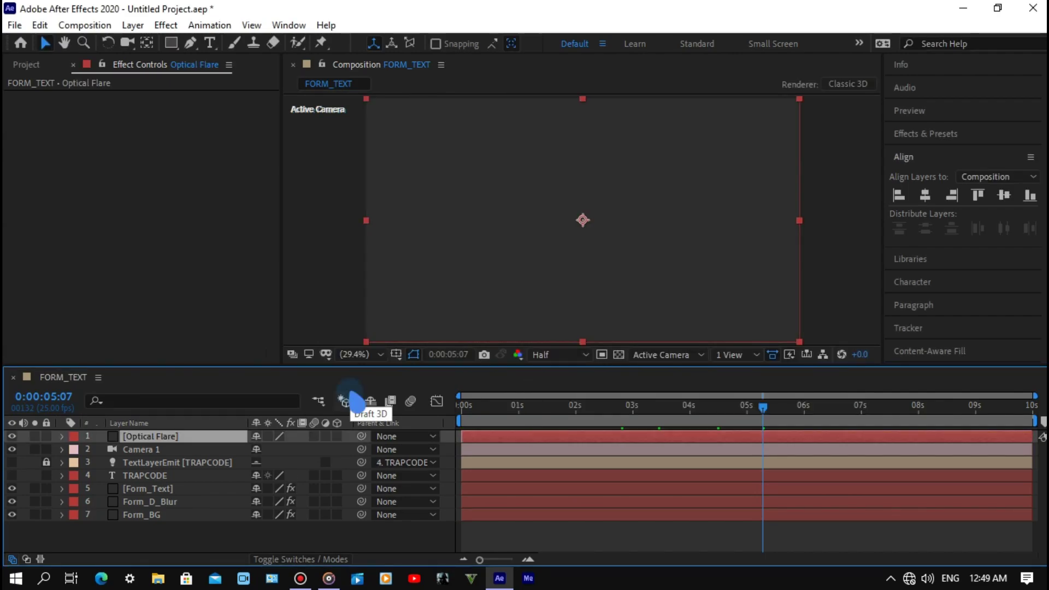
- Apply the Optical Flares effect to the solid by searching 'op'
key("ctrl+space")
type("op")
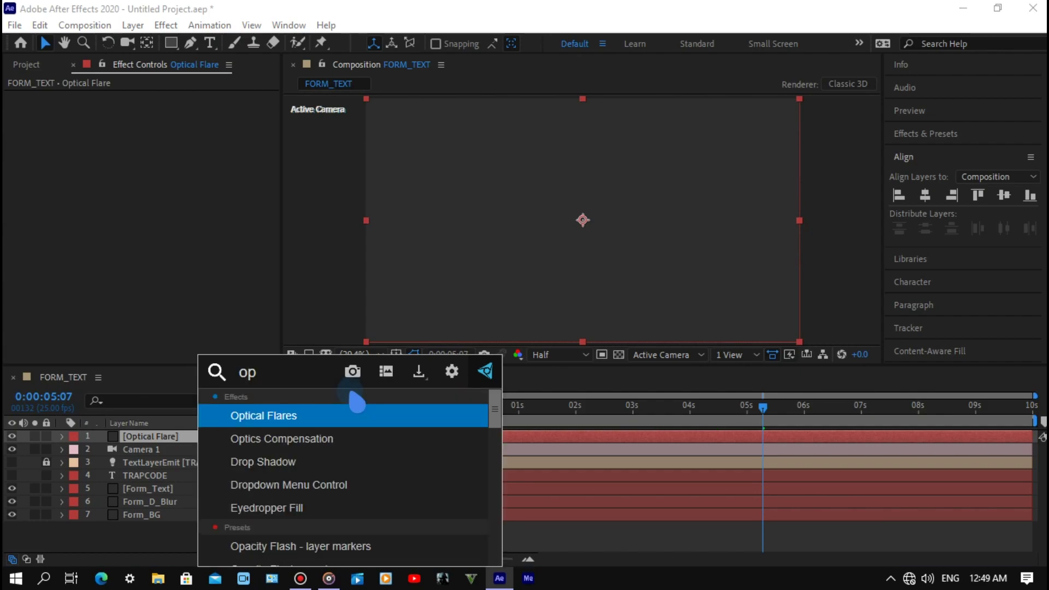
key("Return")
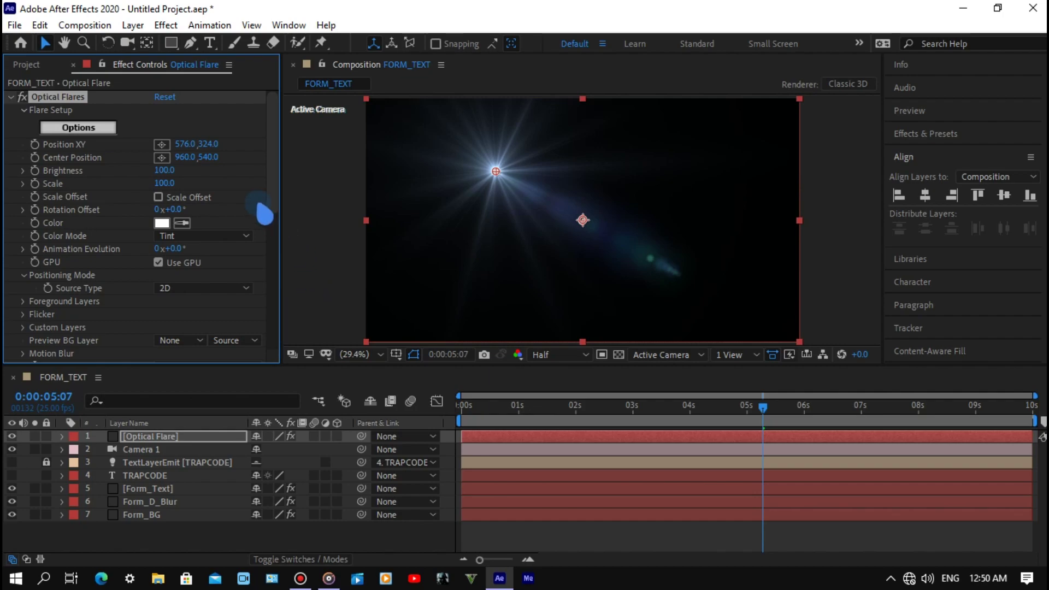
- Set the flare's Render Mode to On Transparent and preview it around 4 seconds
left_click(749, 413)
left_click_drag(756, 419, 570, 423)
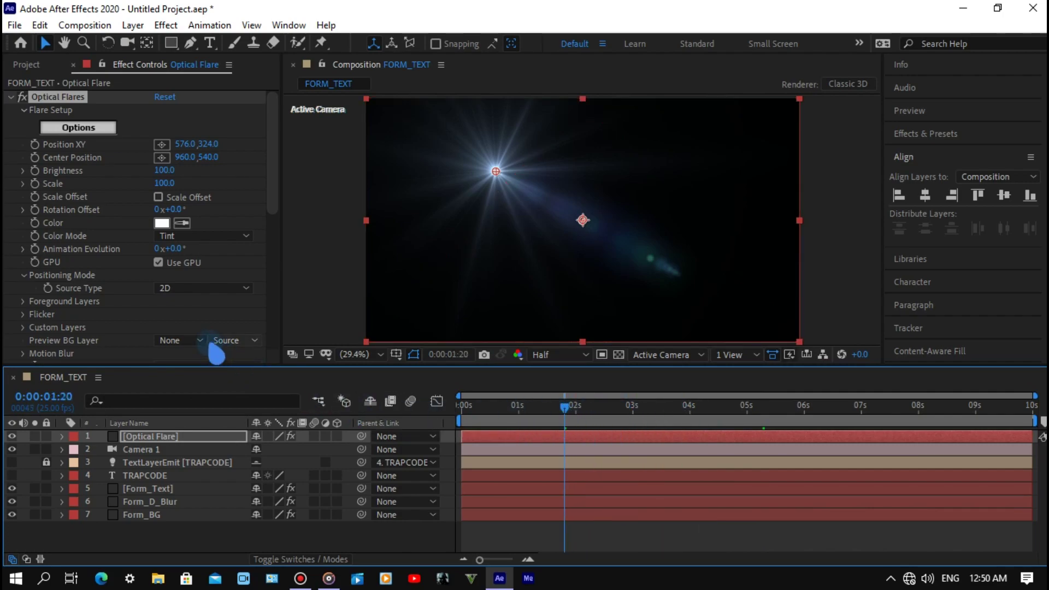
scroll(137, 310, "down", 3)
left_click(185, 253)
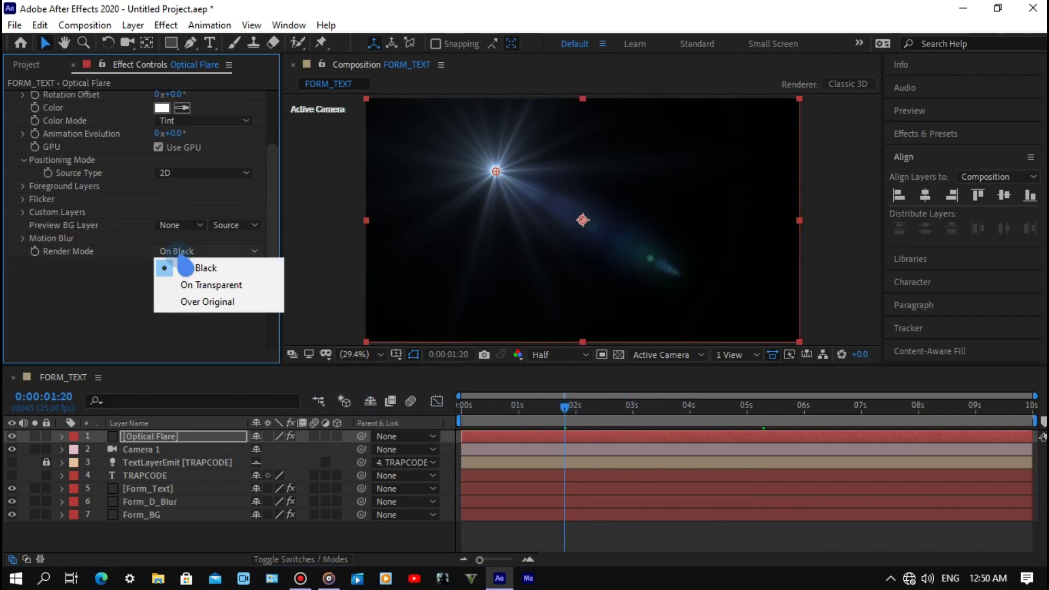
left_click(191, 286)
scroll(104, 295, "up", 3)
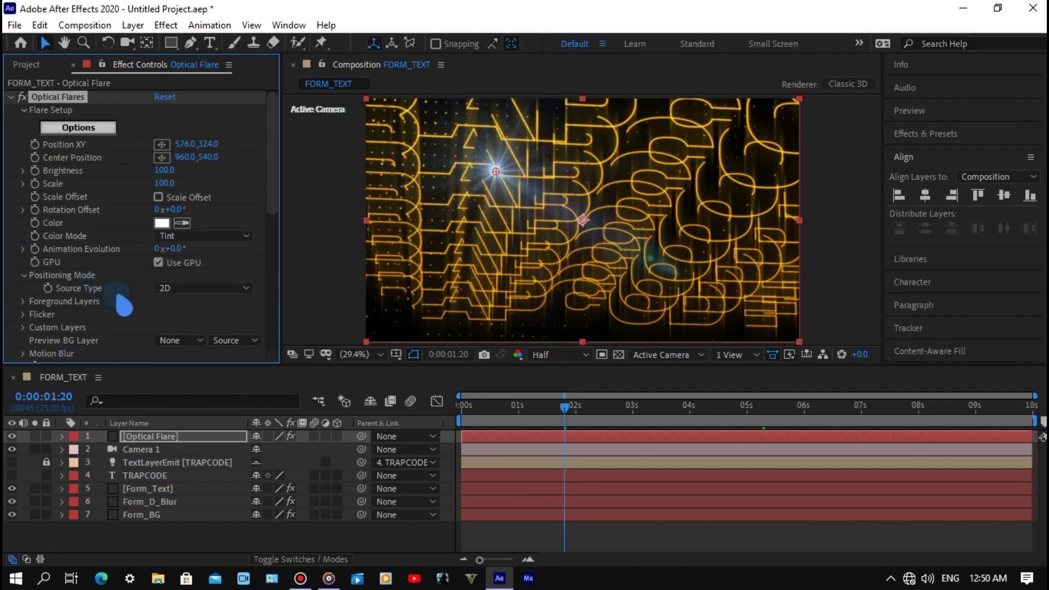
left_click_drag(632, 407, 719, 407)
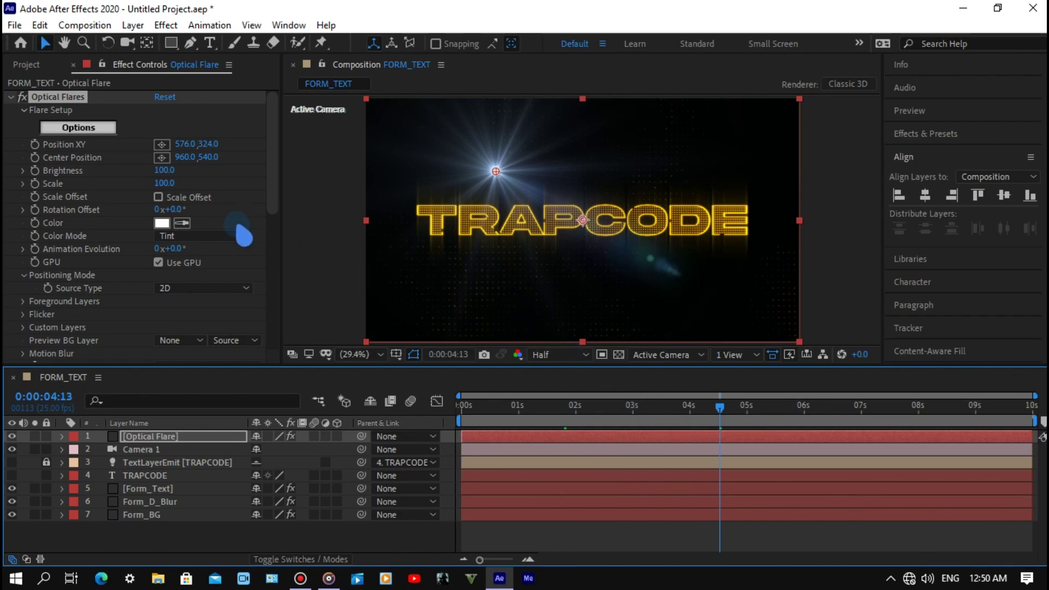
- Colour the flare orange (FD9317) and move its centre off the left edge to -279.1, 525.0
left_click(163, 223)
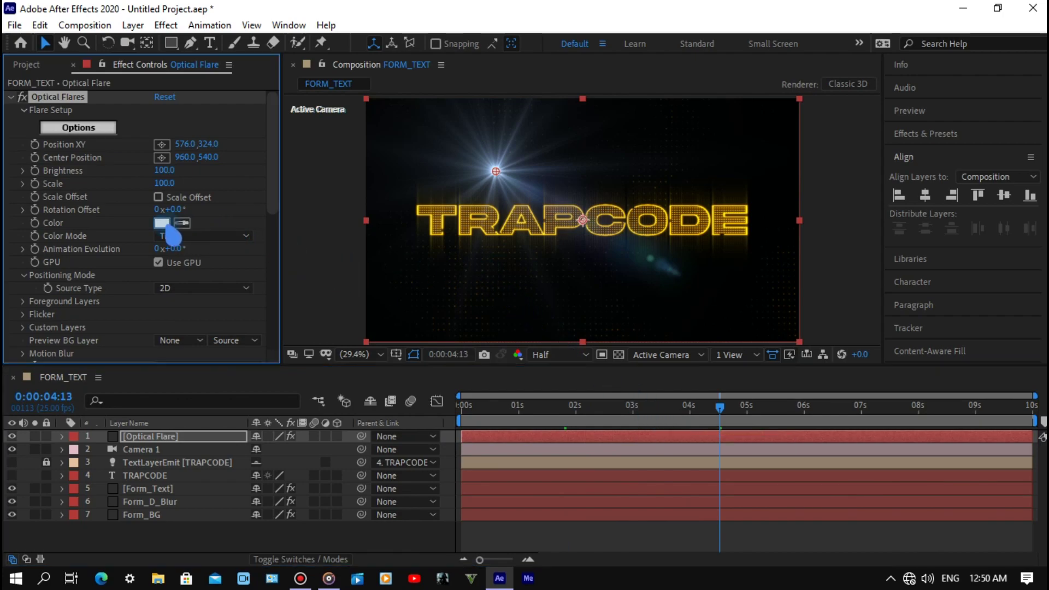
left_click_drag(261, 504, 254, 494)
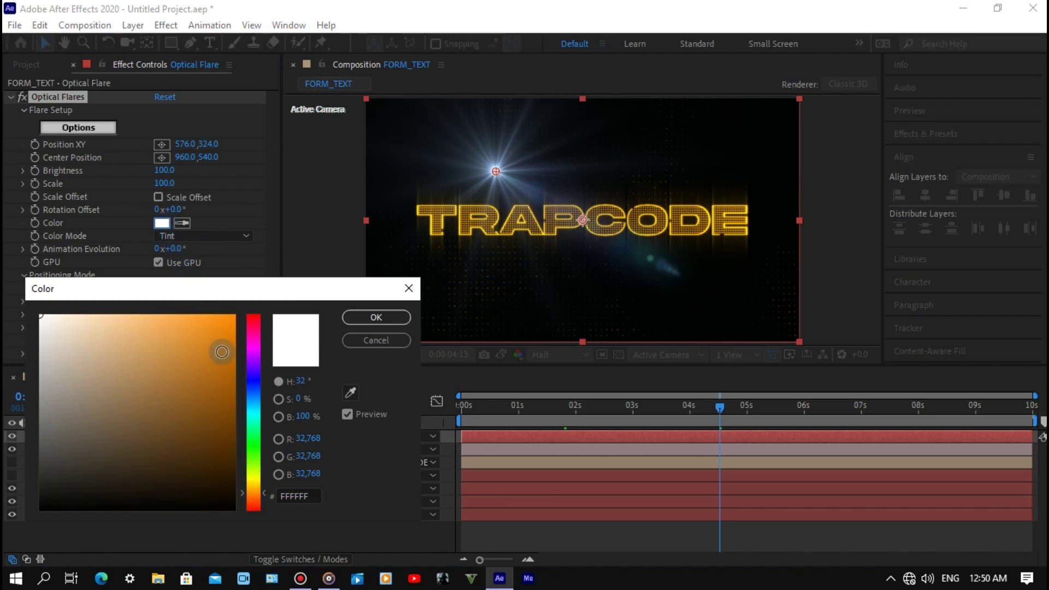
left_click_drag(223, 351, 217, 315)
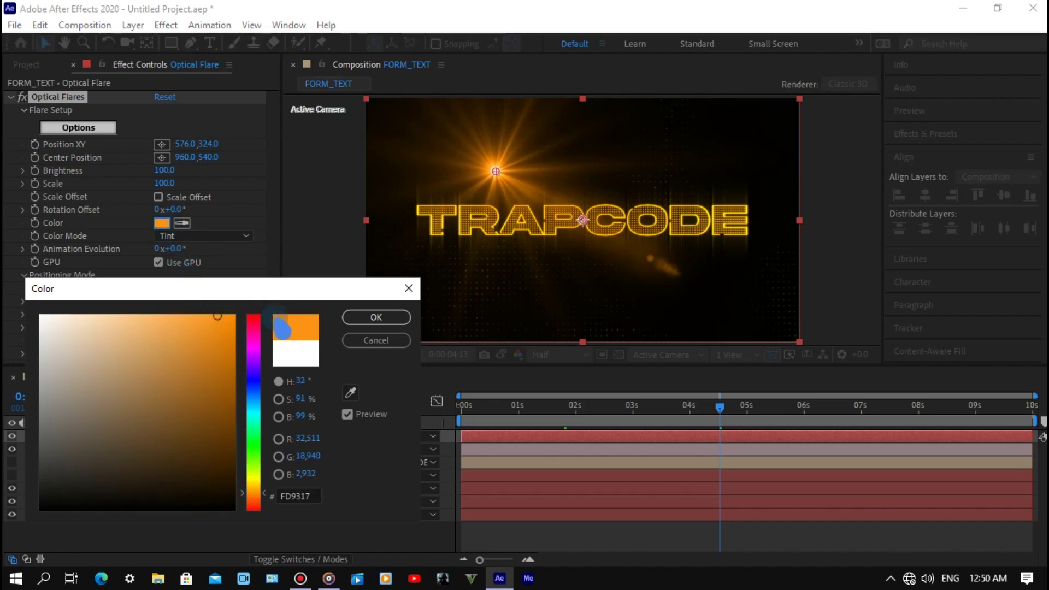
left_click(376, 317)
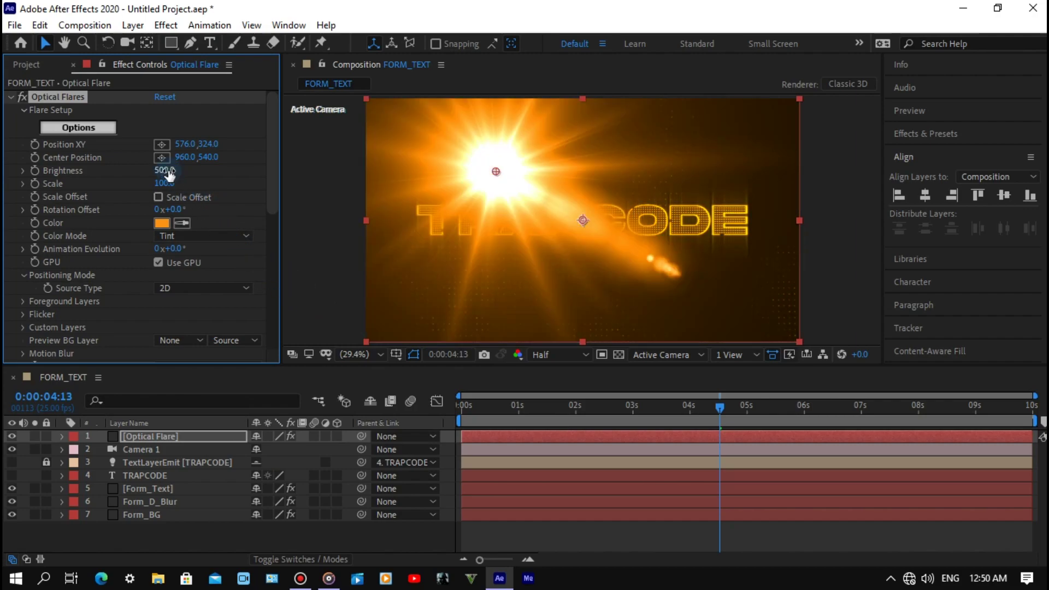
mouse_move(495, 171)
left_mouse_down()
mouse_move(327, 223)
mouse_move(303, 217)
left_mouse_up()
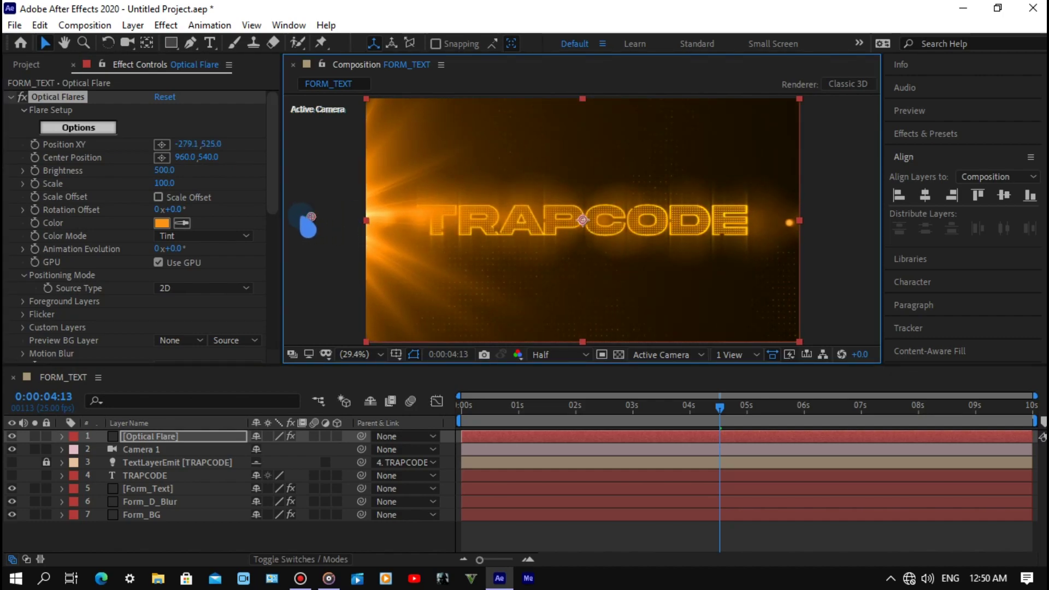
- Push the flare Position to -882.5, 531.0 and make the Optical Flare layer 3D
key("comma")
key("comma")
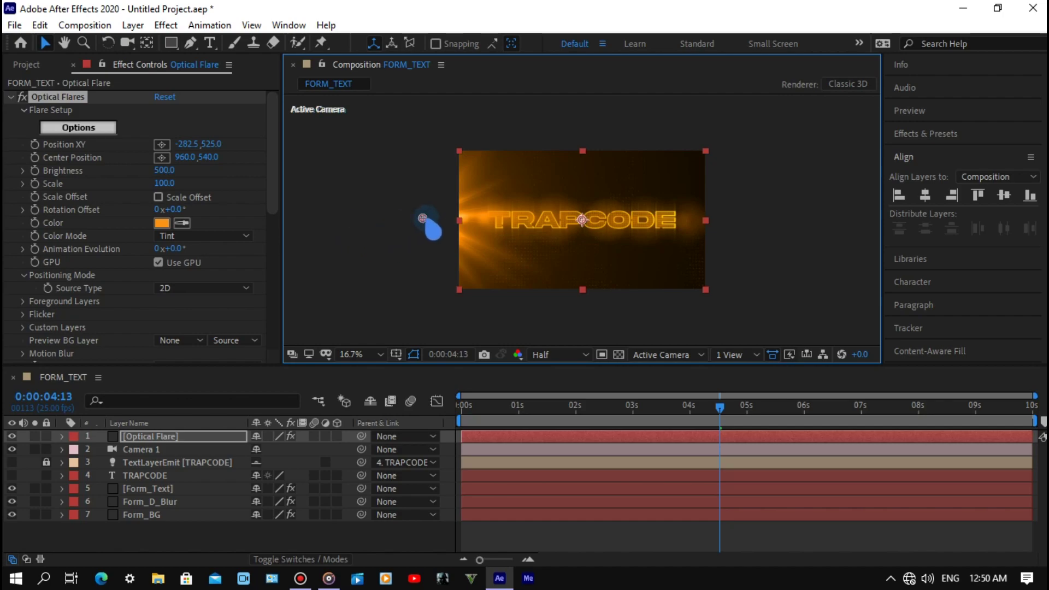
mouse_move(302, 217)
left_mouse_down()
mouse_move(363, 219)
mouse_move(345, 219)
left_mouse_up()
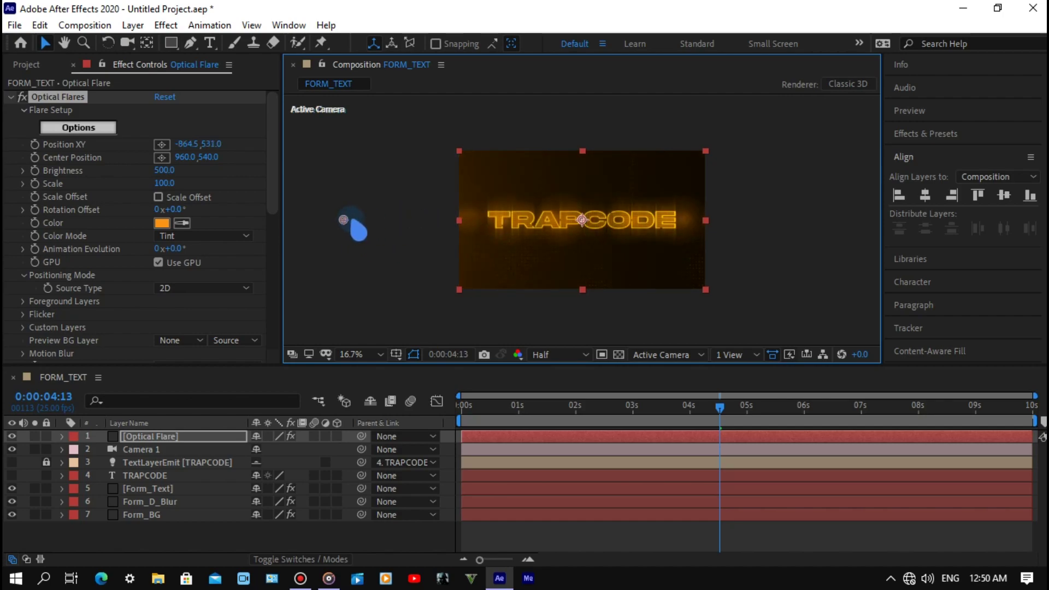
key("period")
key("period")
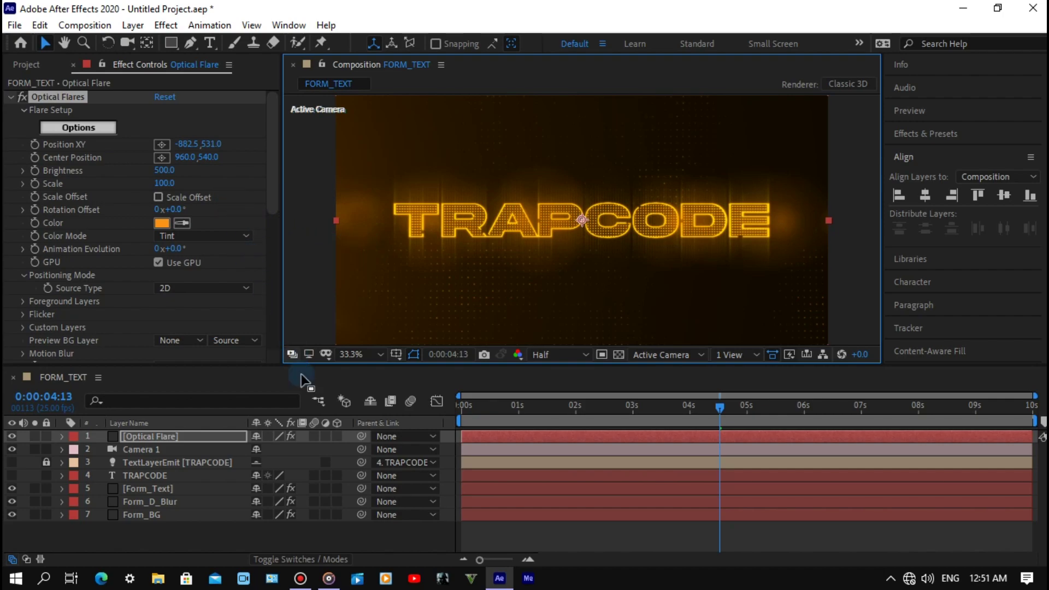
left_click(337, 436)
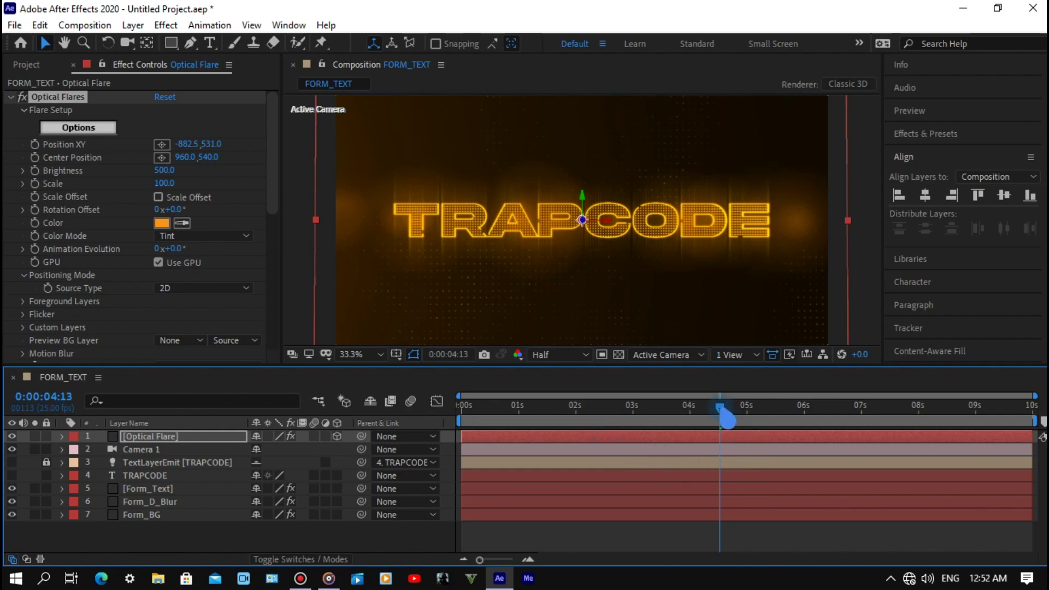
- End the work area at 7 seconds and keyframe the flare Scale at 70 there
left_click_drag(722, 410, 870, 428)
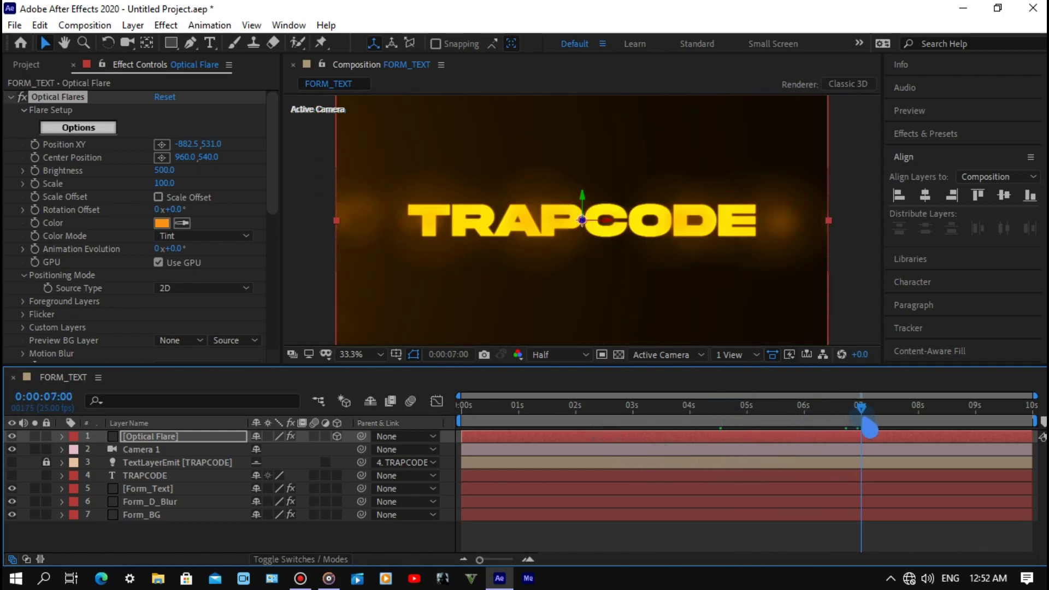
left_click_drag(1034, 419, 878, 418)
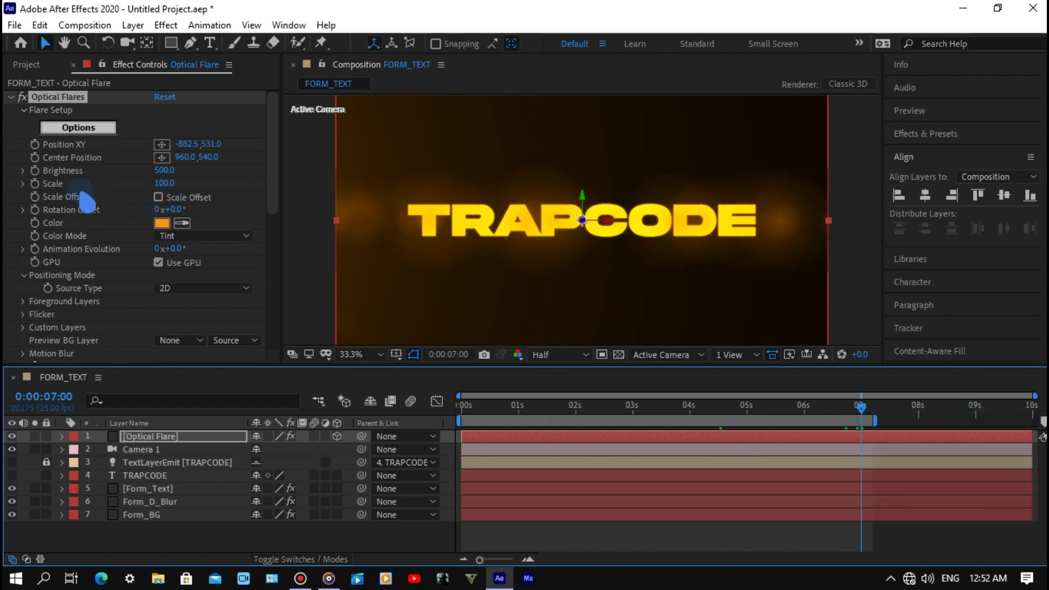
left_click(165, 184)
type("70")
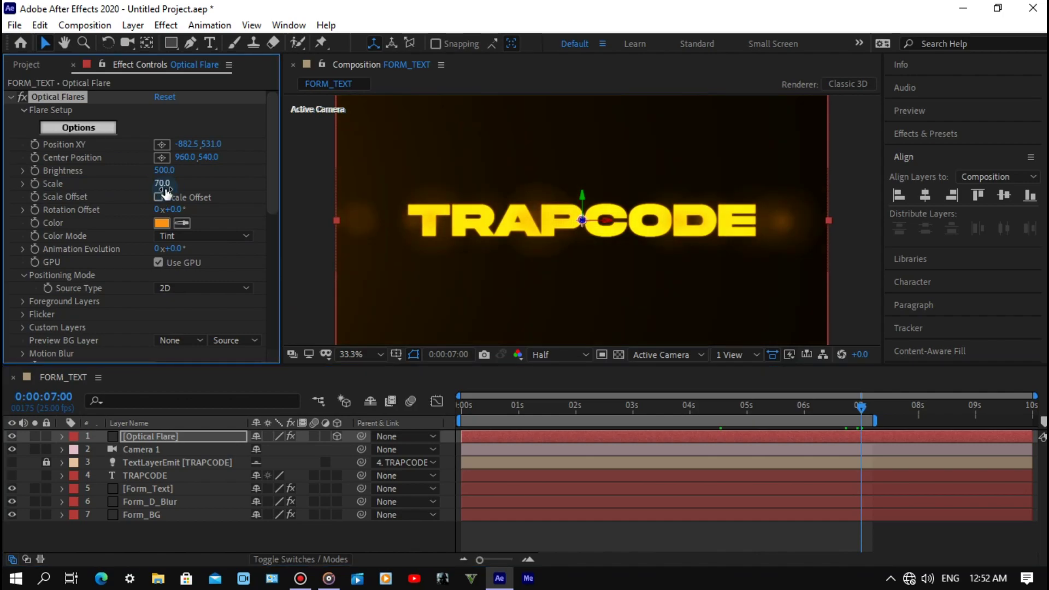
left_click(41, 202)
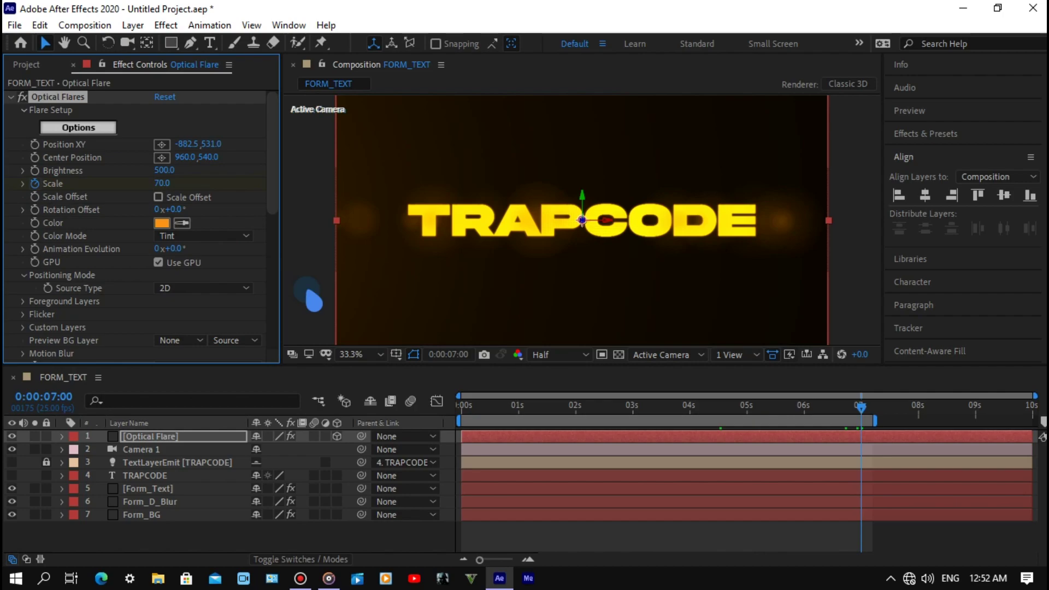
scroll(480, 276, "down", 1)
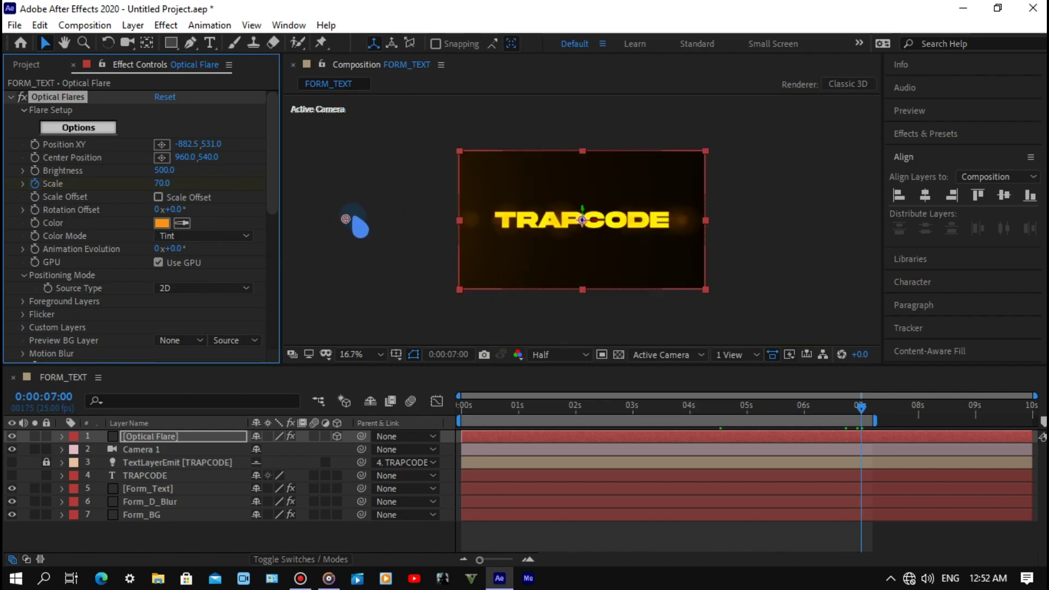
left_click_drag(345, 219, 332, 219)
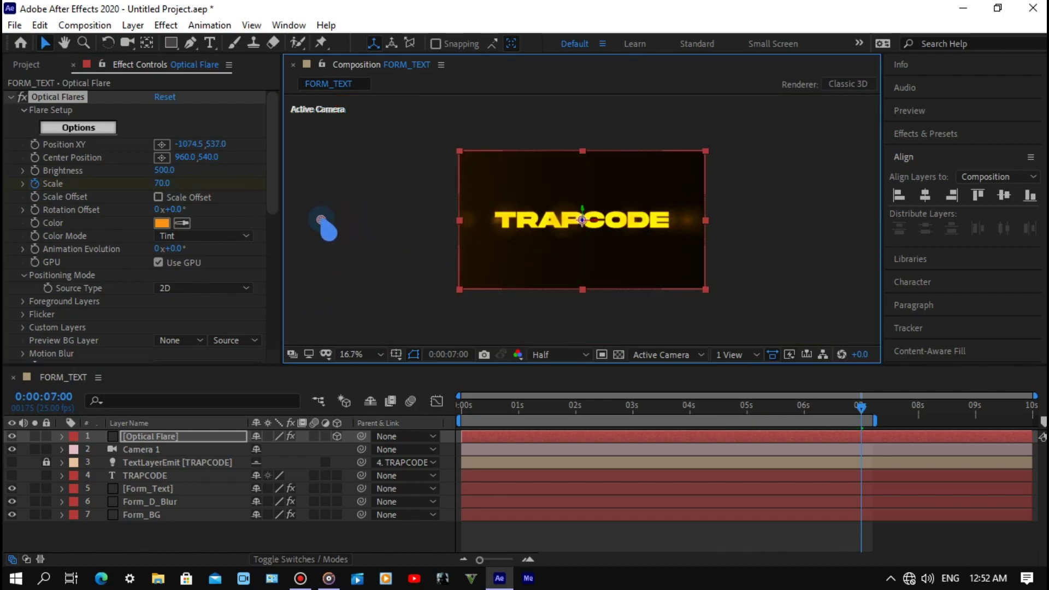
- Add a flare Scale keyframe of 150 at 4:06
key("u")
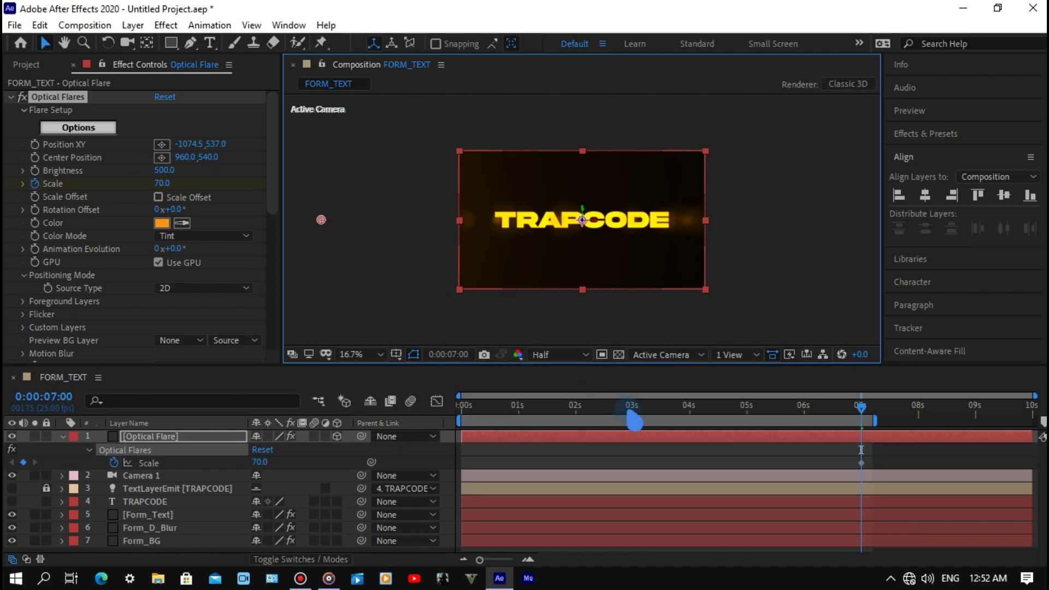
left_click(861, 463)
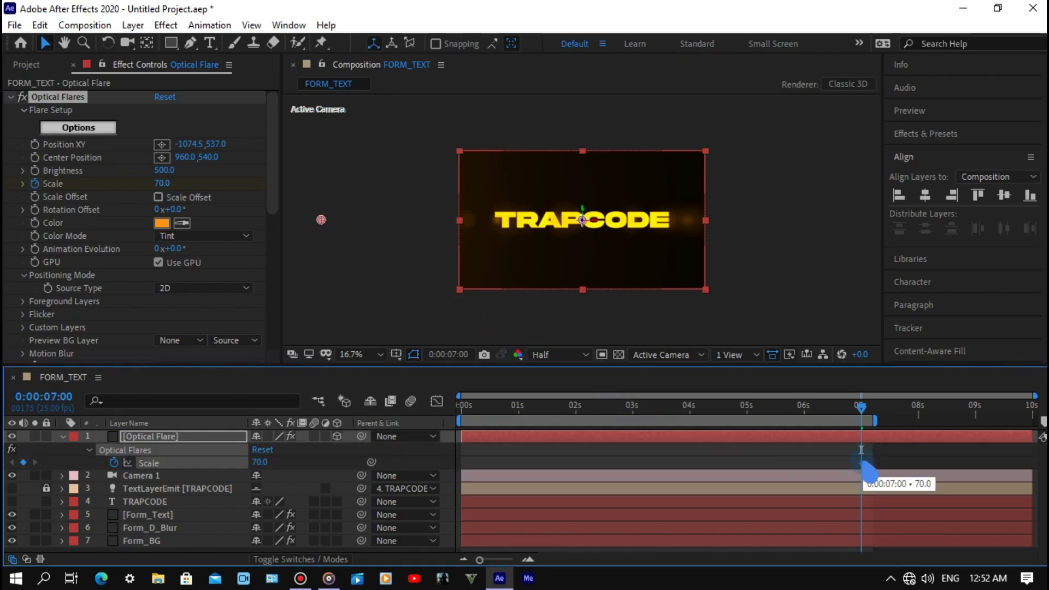
left_click(853, 409)
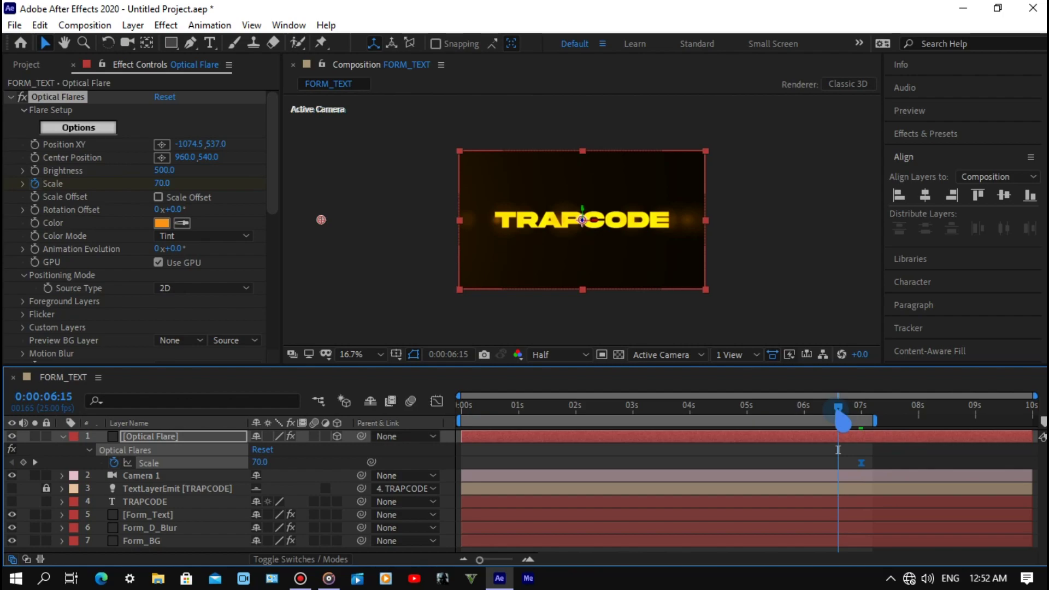
left_click_drag(843, 422, 709, 422)
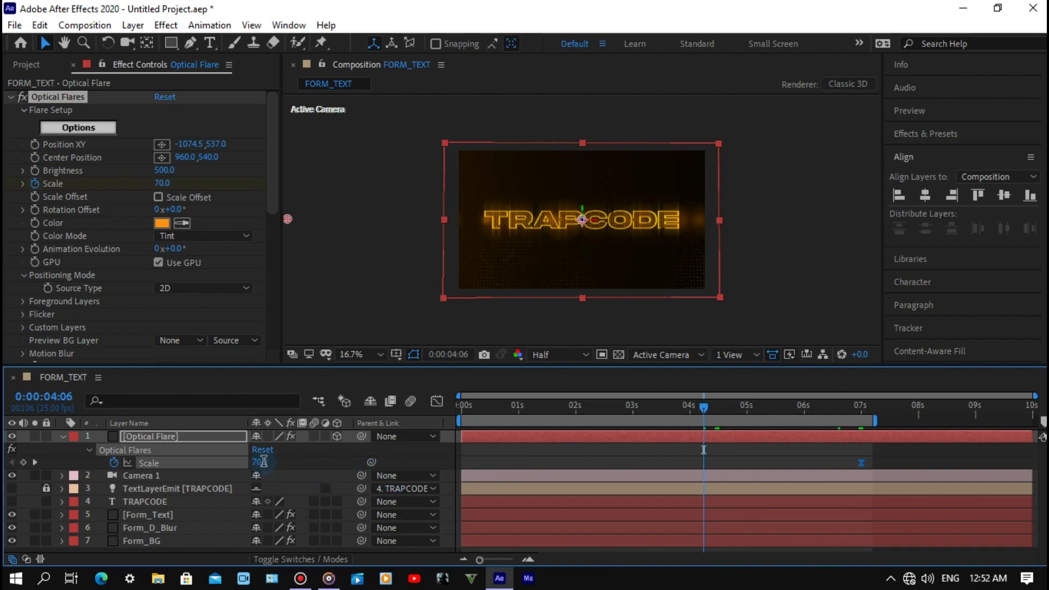
type("150")
key("Return")
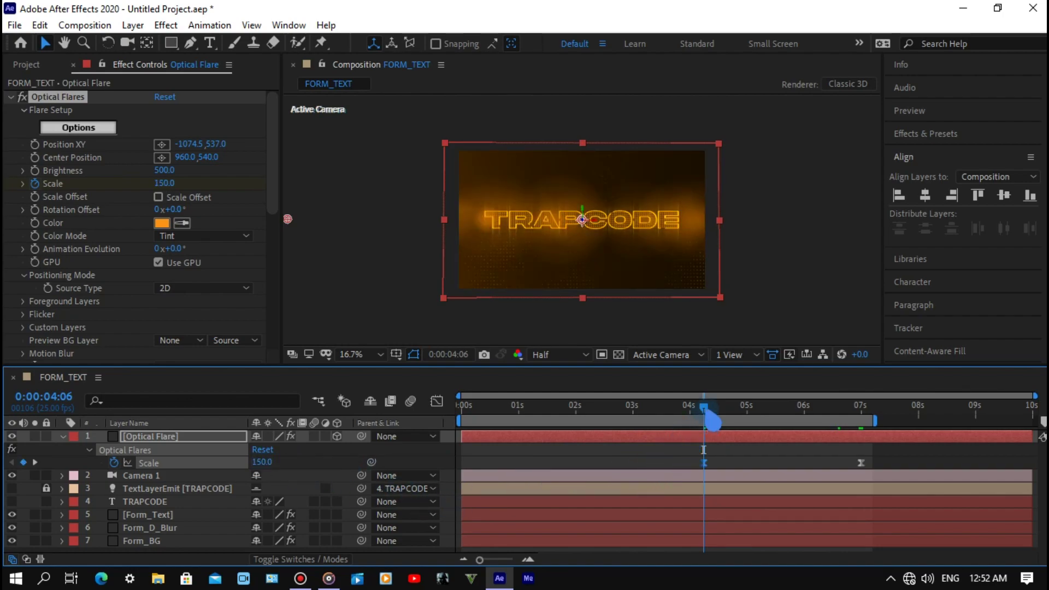
left_click_drag(712, 421, 460, 437)
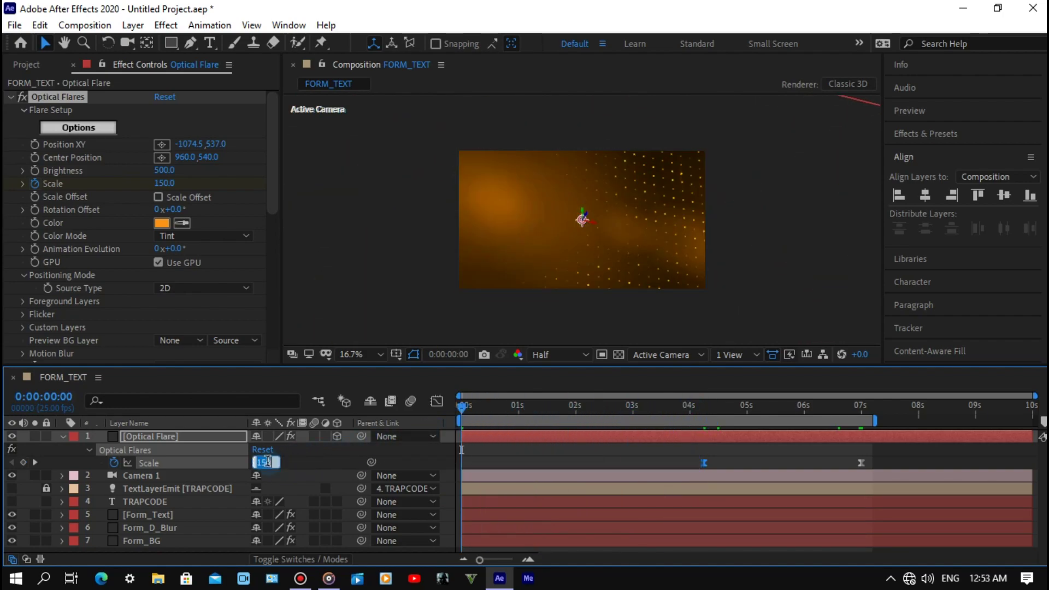
- Set the opening flare Scale keyframe to 200 and preview the first 20 frames
key("Return")
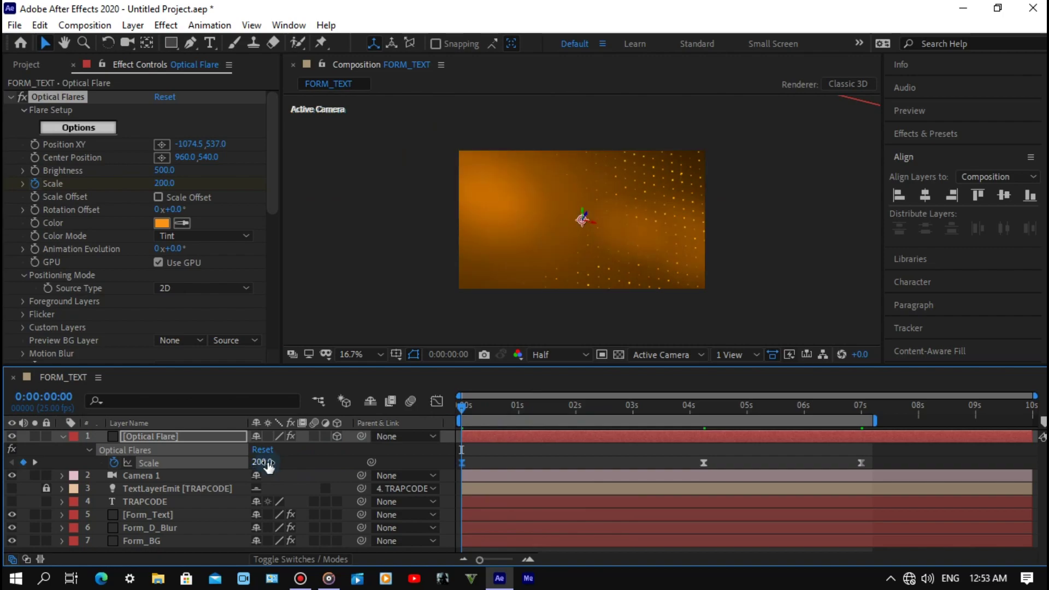
key(".")
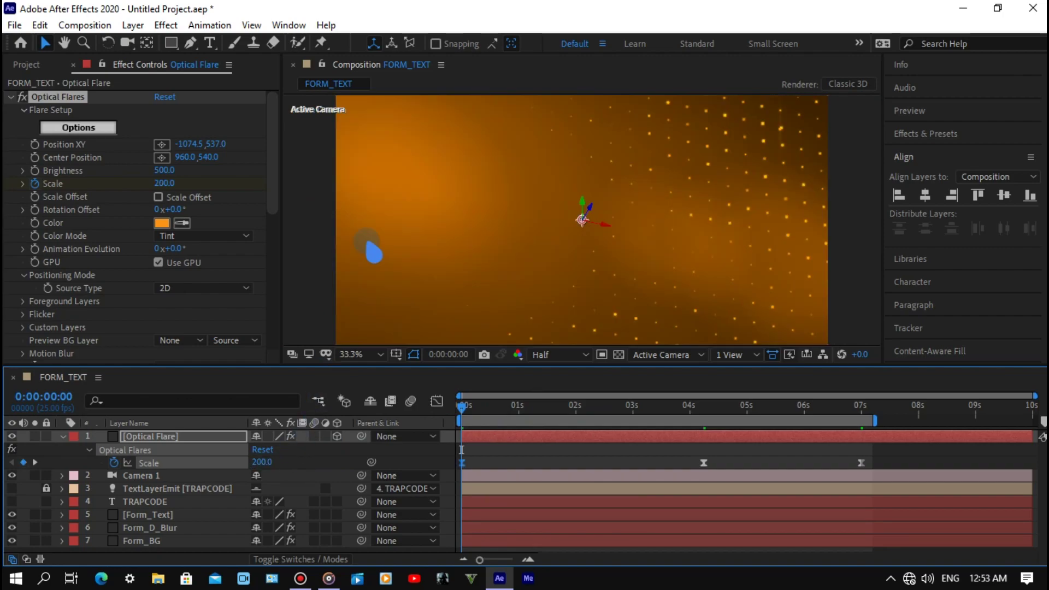
key("comma")
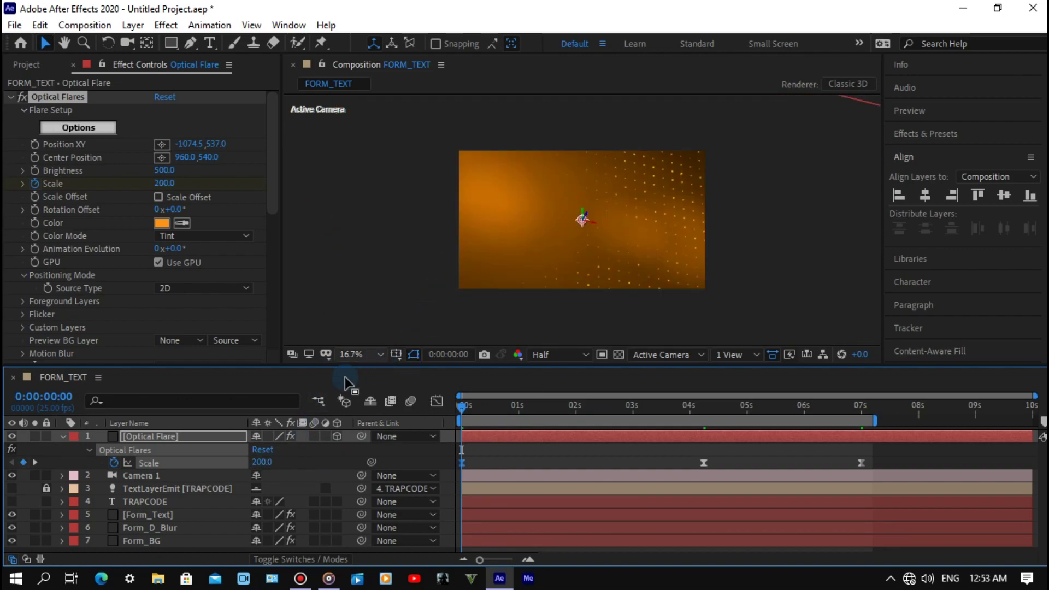
key("comma")
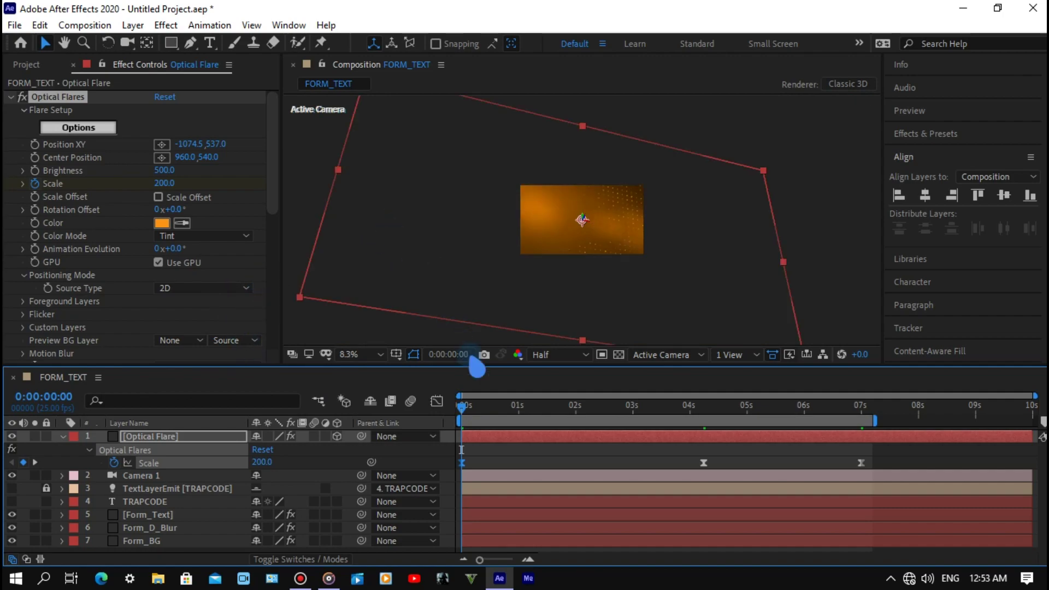
mouse_move(463, 412)
left_mouse_down()
mouse_move(508, 415)
mouse_move(518, 428)
left_mouse_up()
key("period")
key("period")
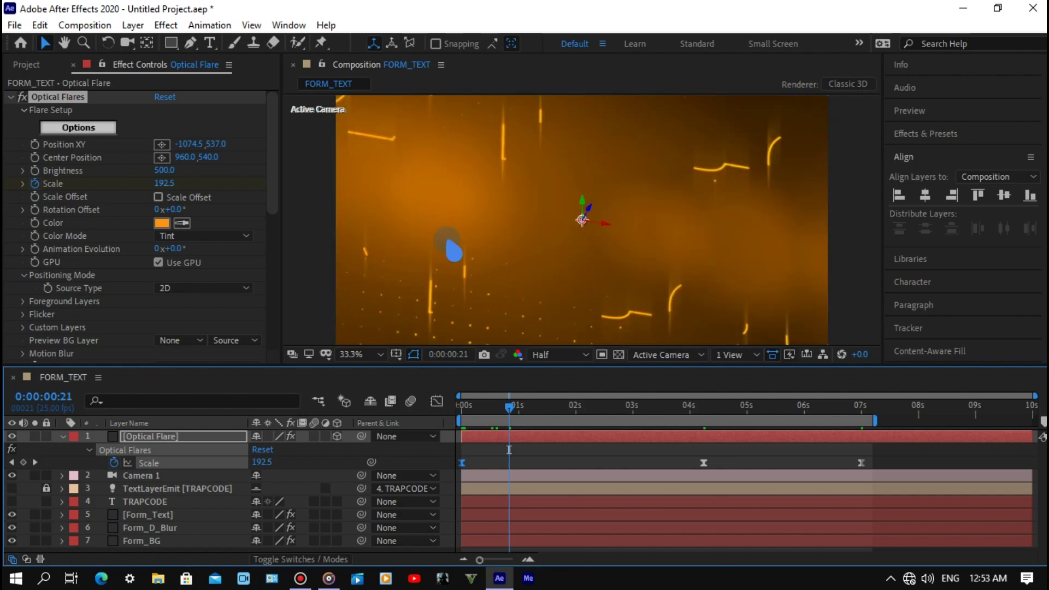
key("comma")
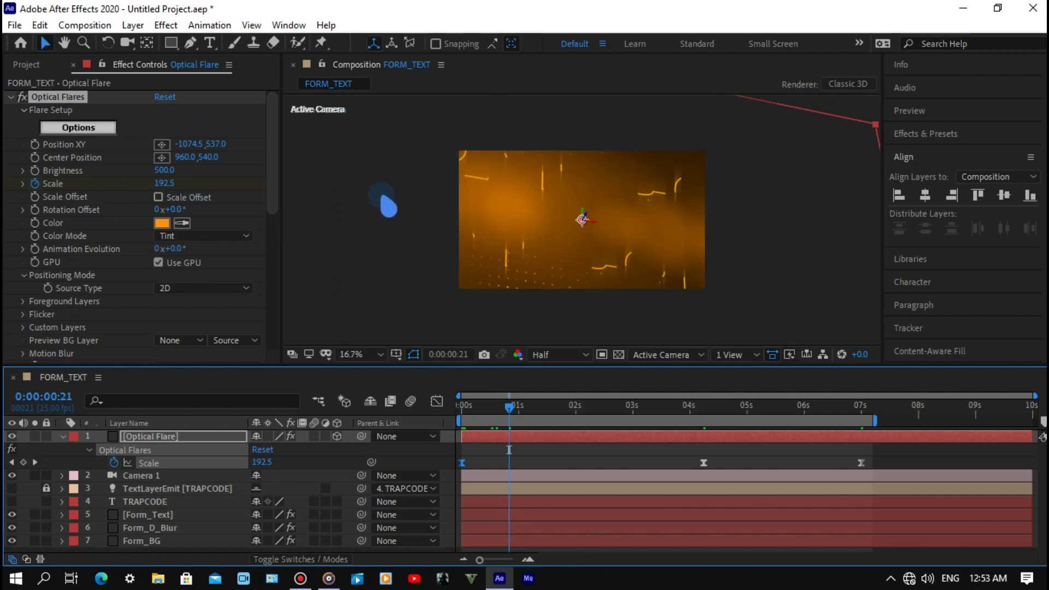
- Preview the flare past 5 seconds, then keyframe its Center Position at 960, 540 at 2 seconds
left_click_drag(517, 419, 607, 434)
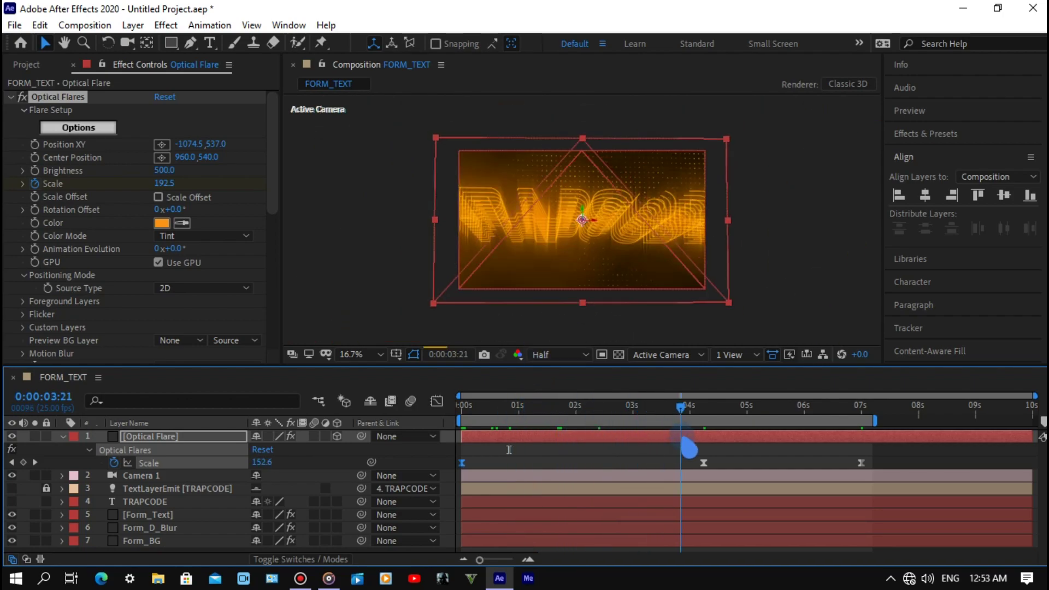
left_click_drag(606, 433, 681, 415)
scroll(632, 286, "up", 1)
scroll(633, 286, "down", 1)
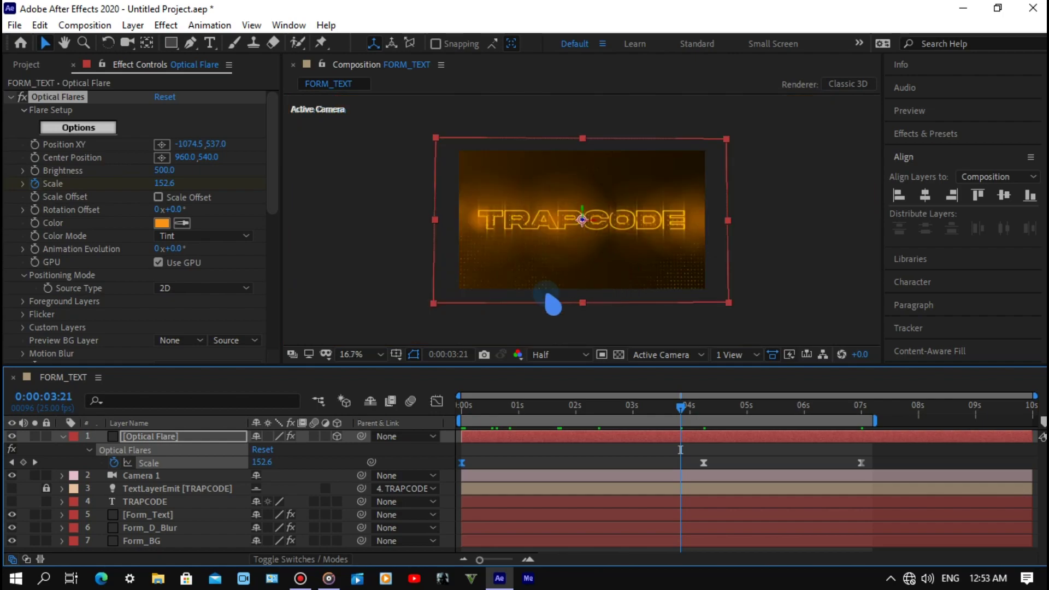
left_click(377, 355)
left_click(372, 99)
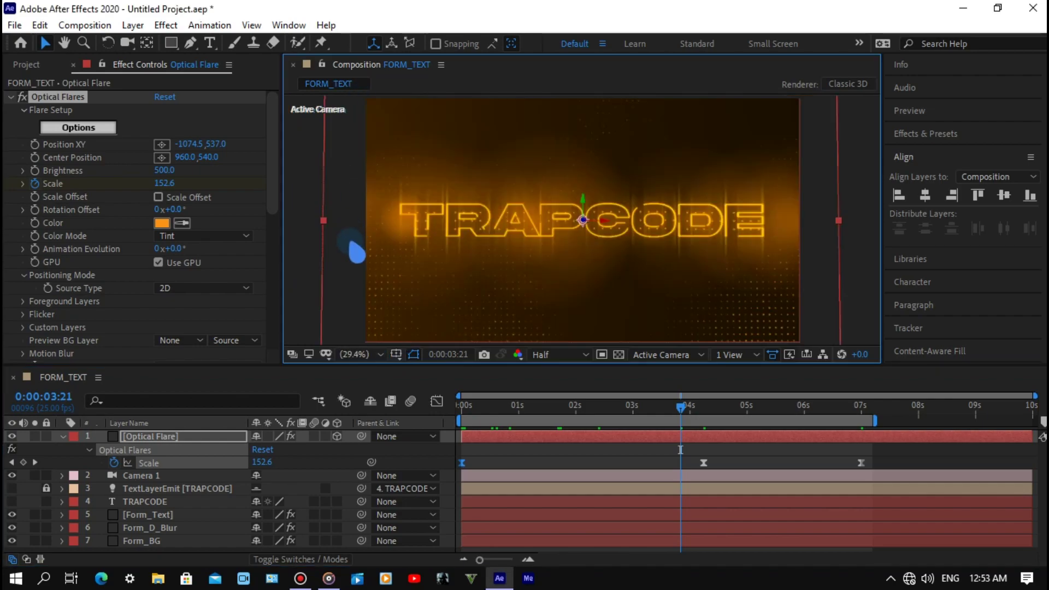
left_click_drag(693, 416, 763, 408)
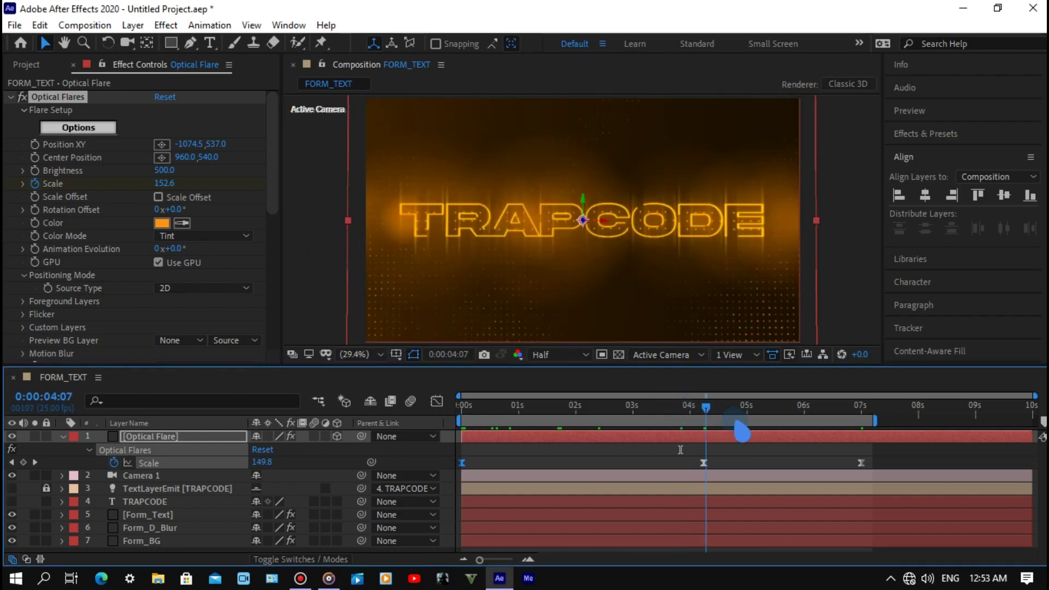
left_click(701, 302)
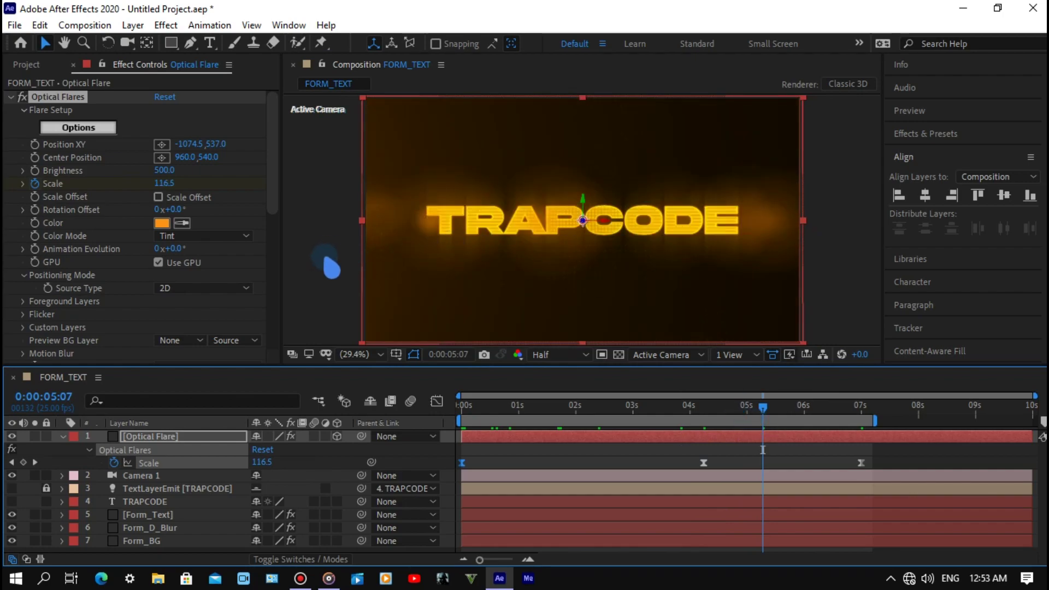
left_click_drag(768, 416, 584, 421)
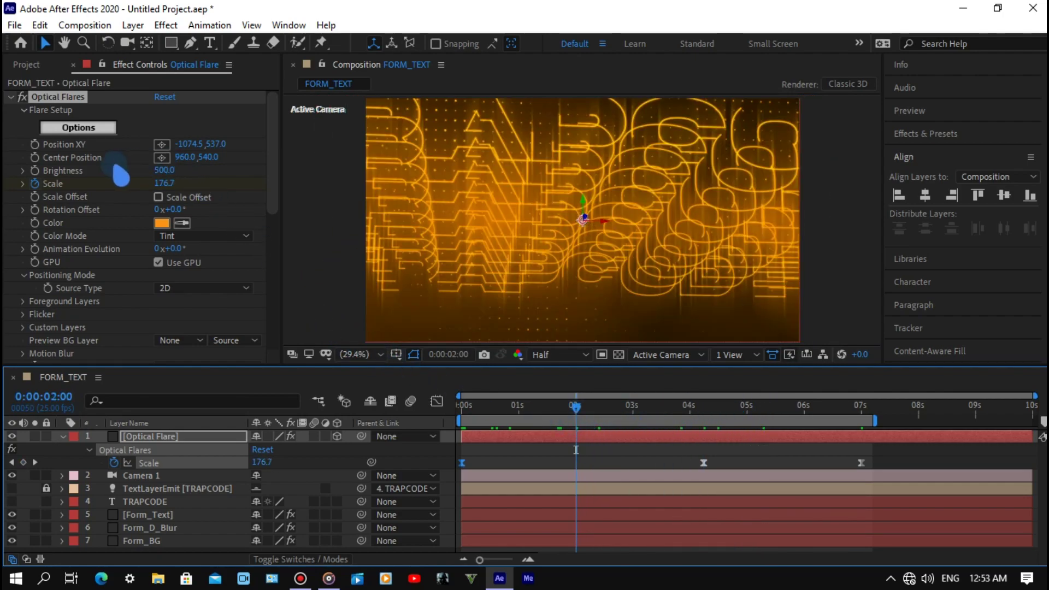
left_click(48, 171)
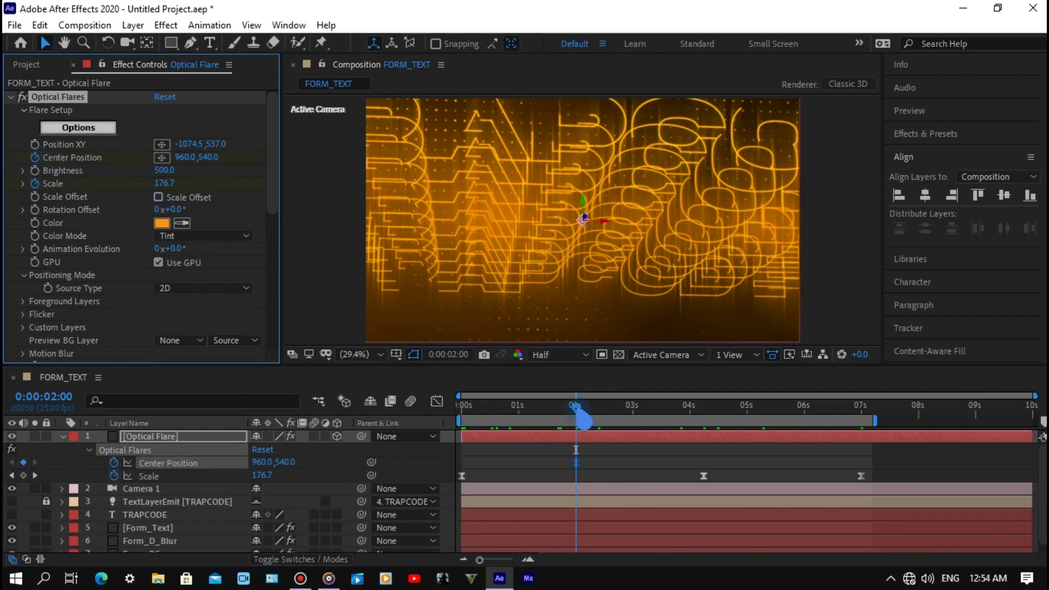
- Keyframe the Optical Flare centre at 1800, 540 at the 7-second mark, then deselect the layer
mouse_move(577, 407)
left_mouse_down()
mouse_move(736, 432)
mouse_move(868, 418)
left_mouse_up()
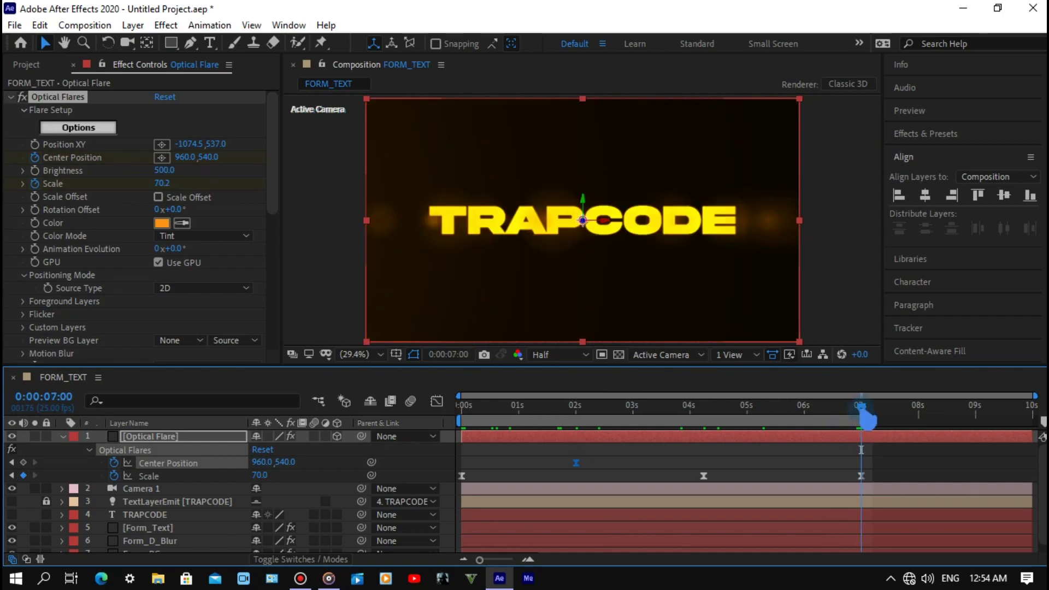
left_click(264, 462)
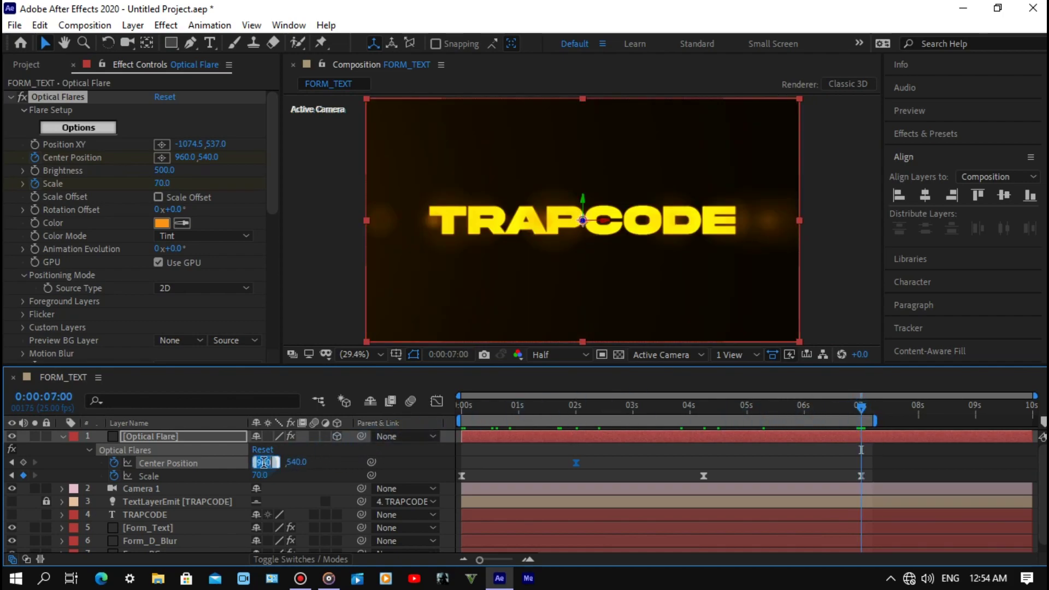
type("1800")
key("Return")
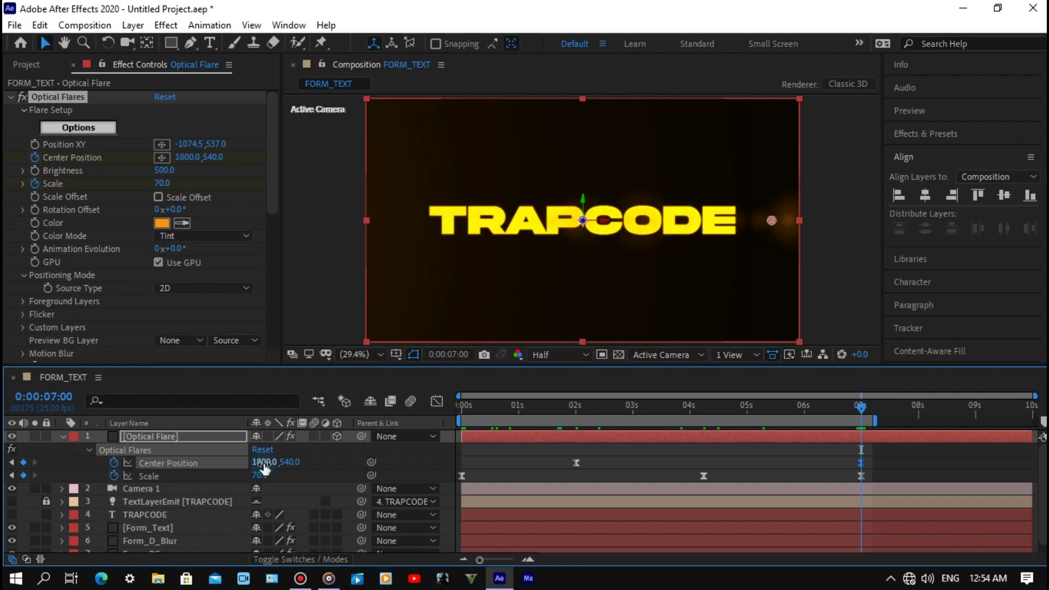
left_click(339, 308)
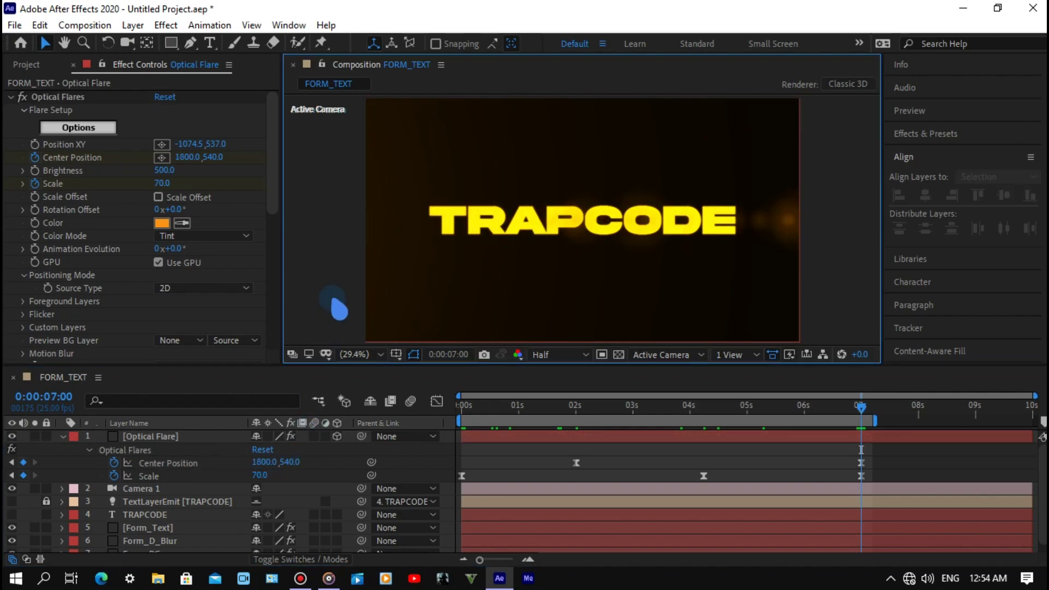
- Collapse the flare layer, select every layer and pre-compose them into a composition named FINAL
left_click(63, 436)
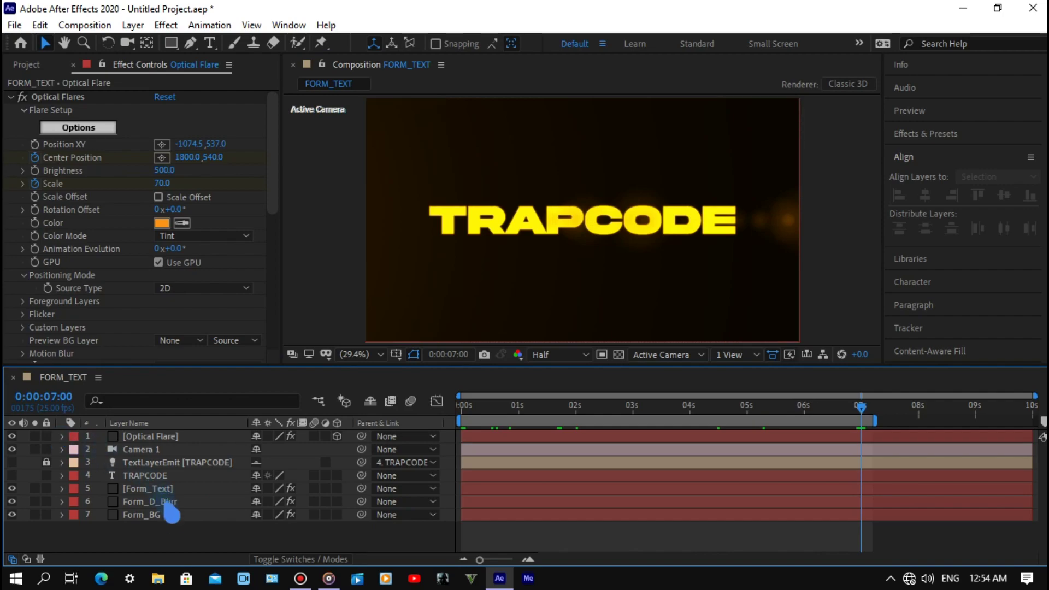
left_click_drag(140, 537, 184, 449)
key("ctrl+shift+c")
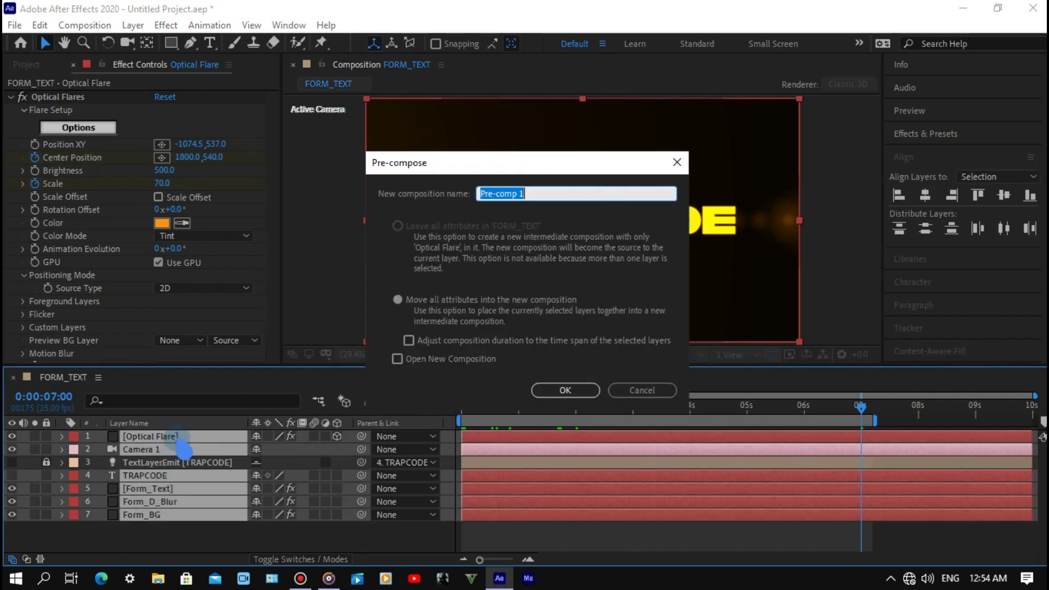
type("FINAL")
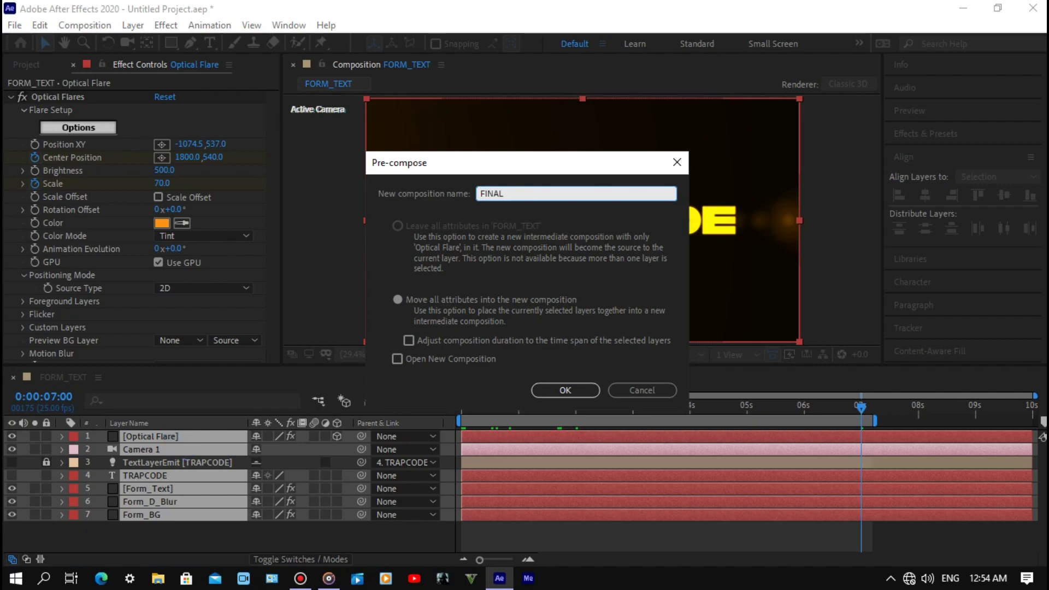
key("Return")
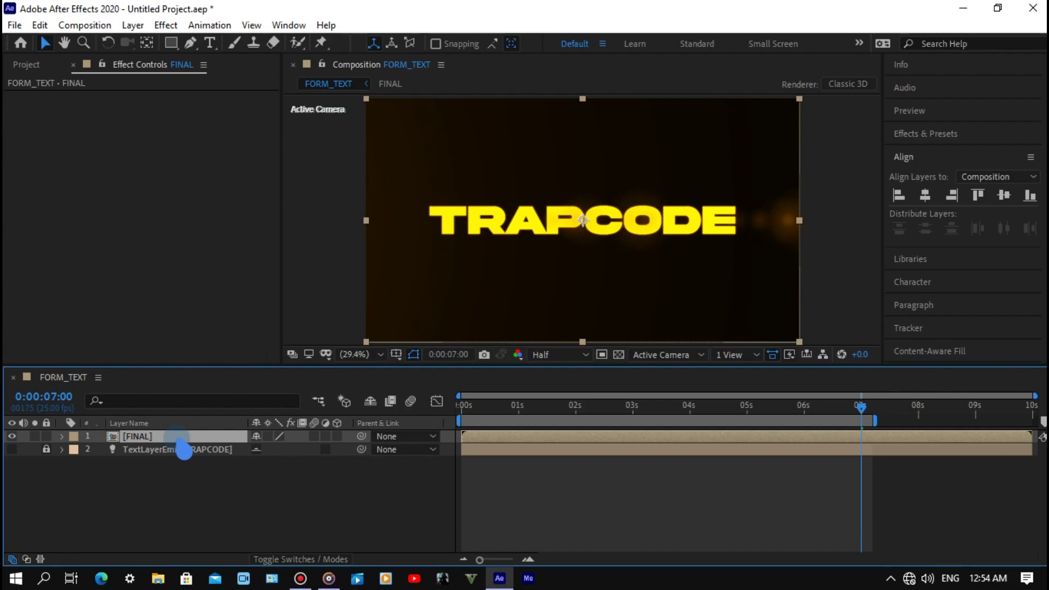
key("t")
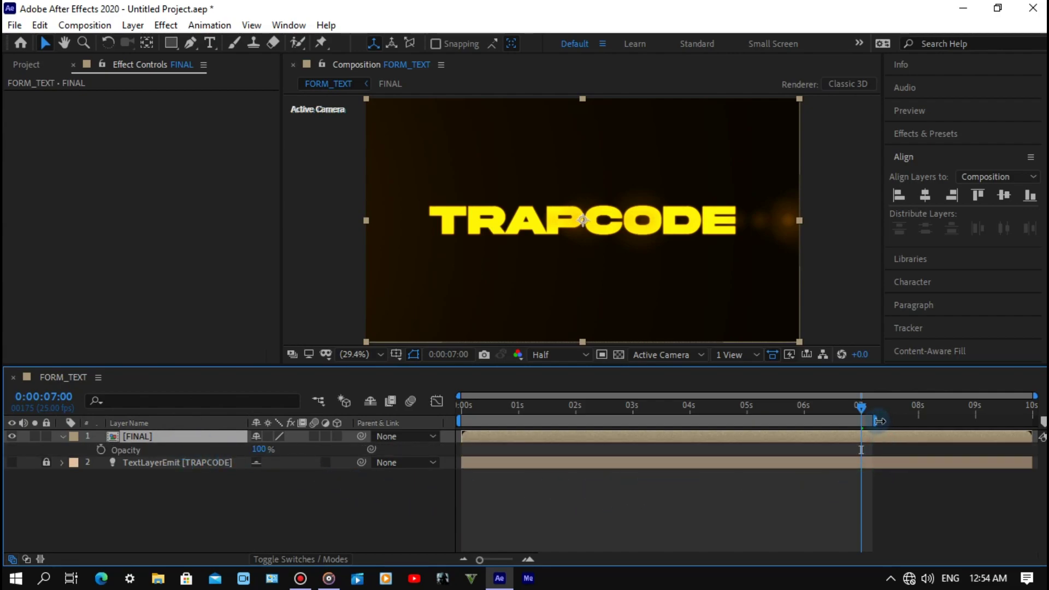
- Extend the work area past 7 s and keyframe FINAL's opacity at 100% (6:08) and 0% (7:14)
left_click_drag(879, 420, 894, 417)
type("0")
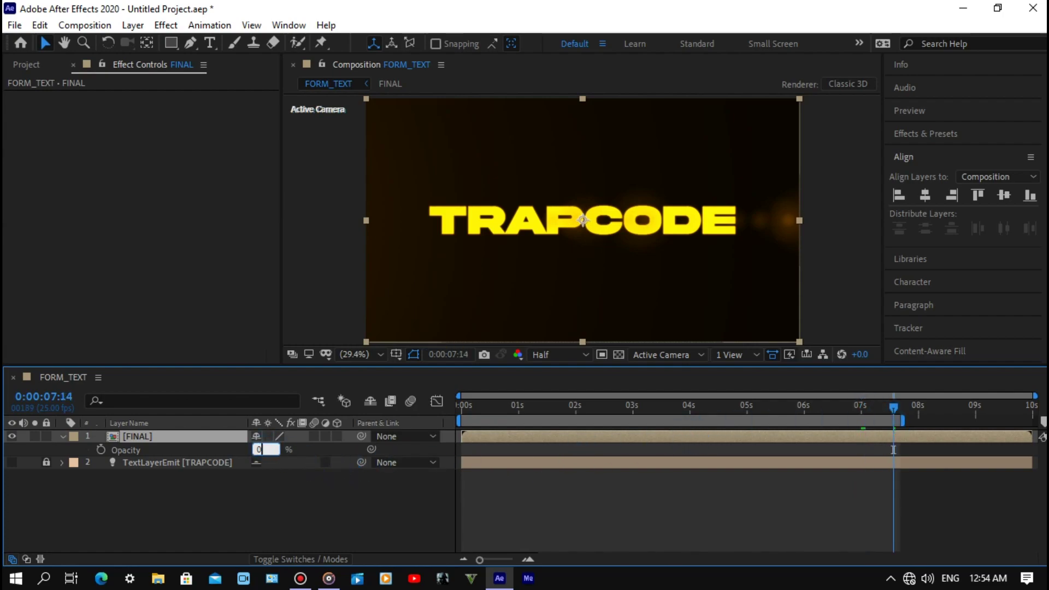
key("Return")
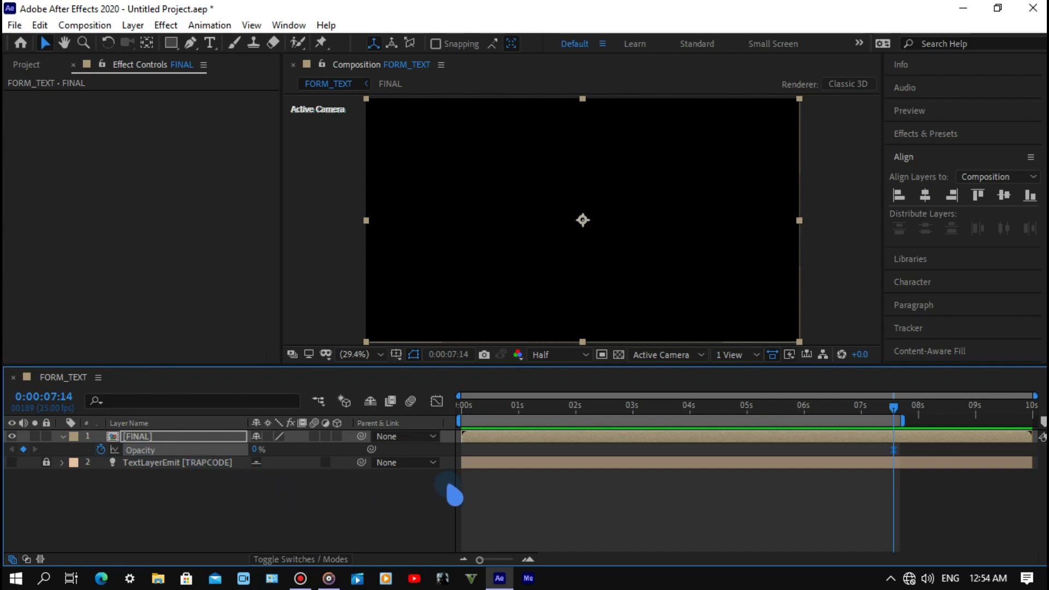
mouse_move(896, 415)
left_mouse_down()
mouse_move(816, 416)
mouse_move(825, 415)
left_mouse_up()
type("100")
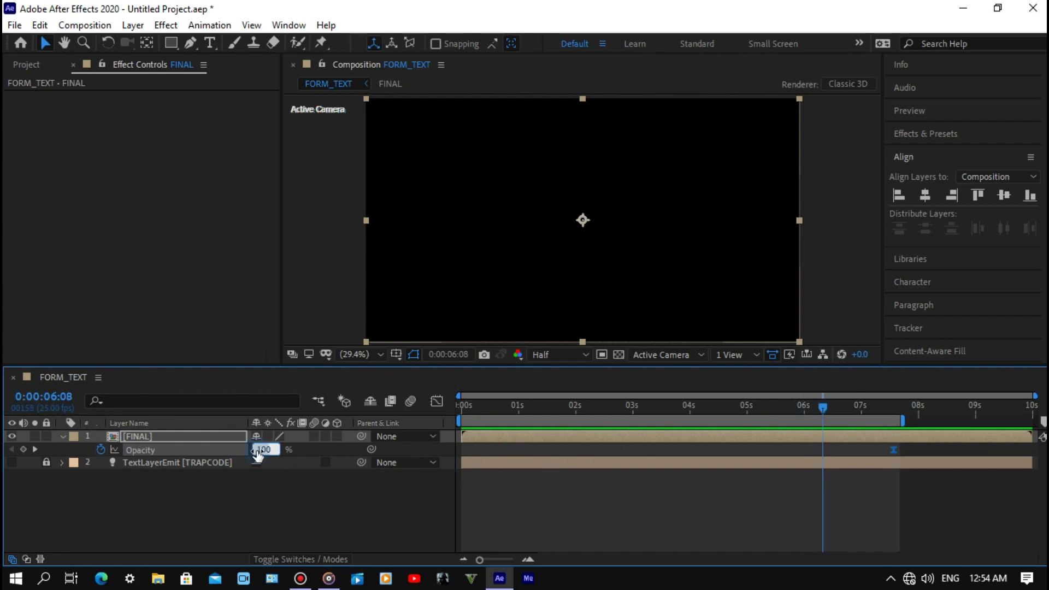
key("Return")
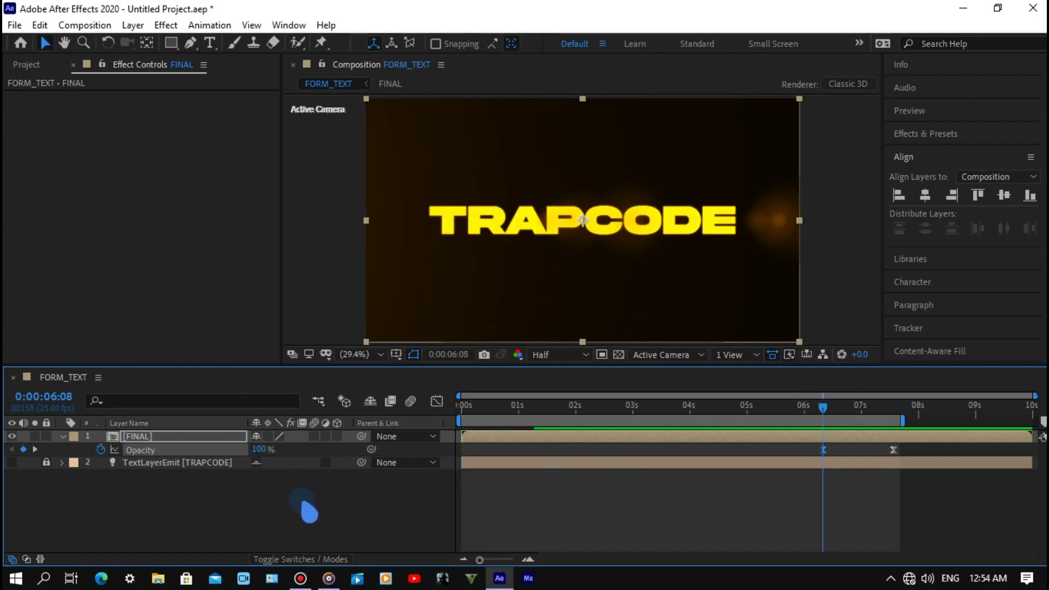
left_click(240, 507)
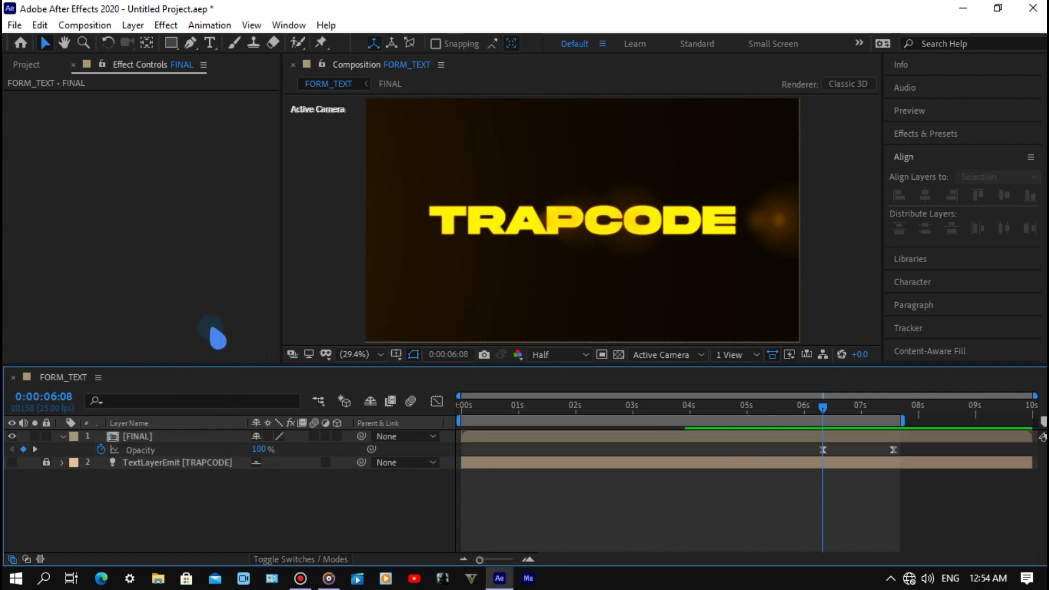
- Draw a rectangle shape, centre it in the composition and stretch it past the frame edges
left_click(174, 45)
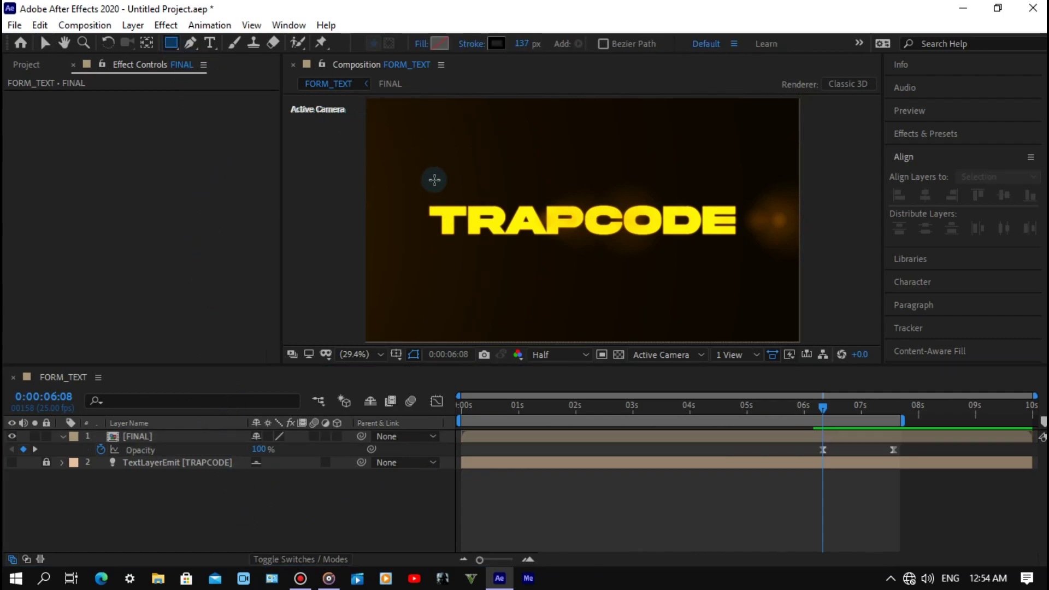
mouse_move(356, 116)
left_mouse_down()
mouse_move(810, 304)
mouse_move(812, 326)
left_mouse_up()
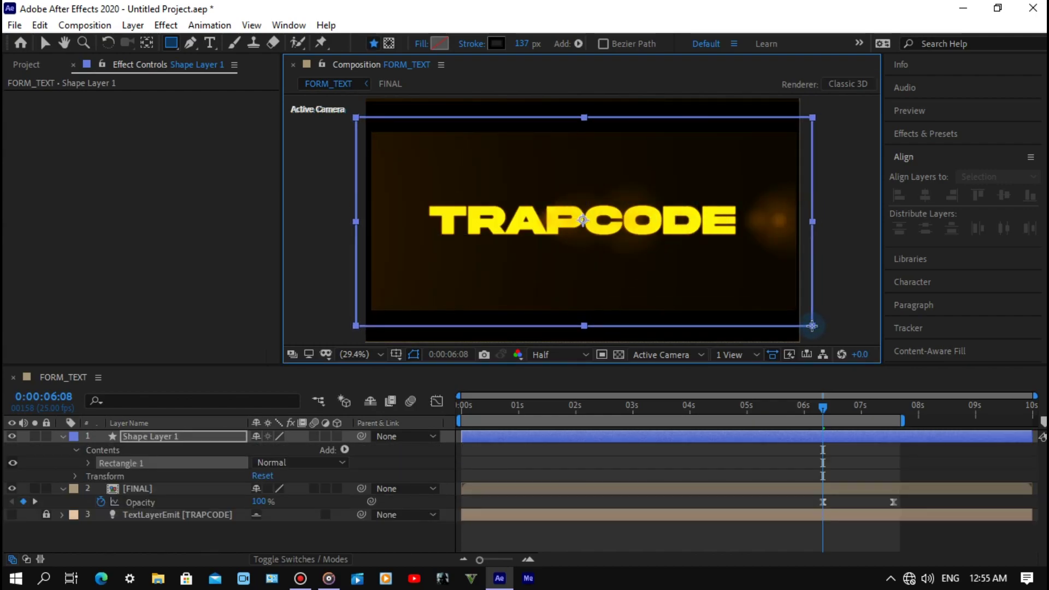
key("v")
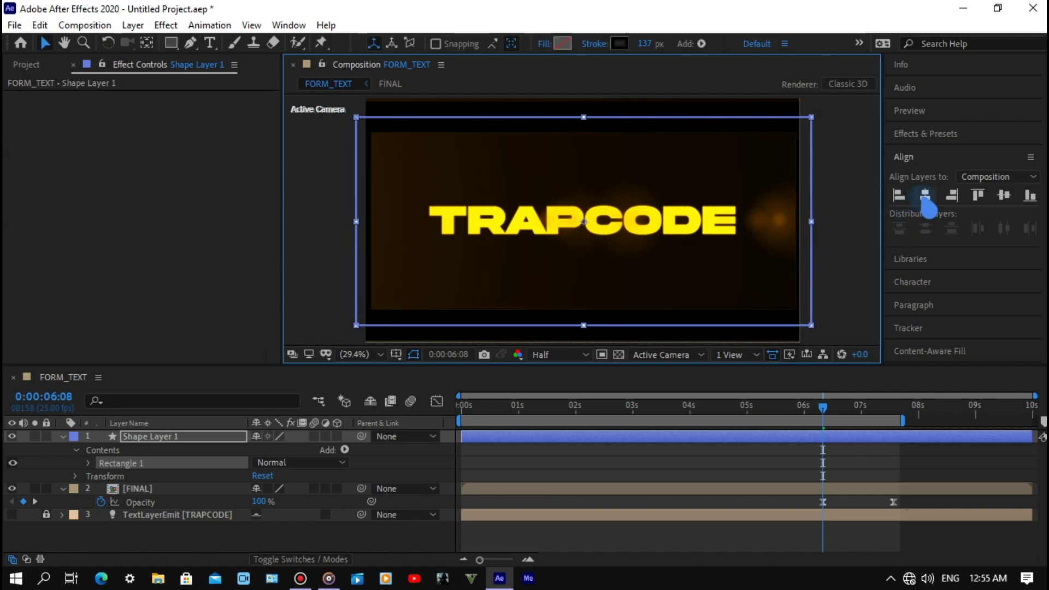
left_click(925, 195)
left_click(1003, 195)
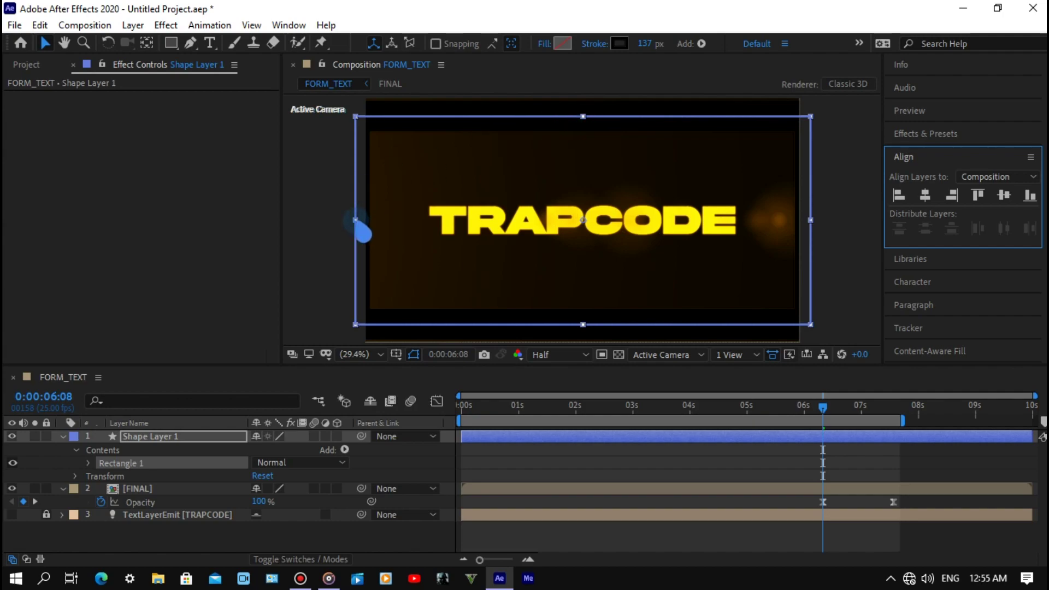
left_click_drag(355, 220, 343, 221)
left_click_drag(582, 117, 580, 105)
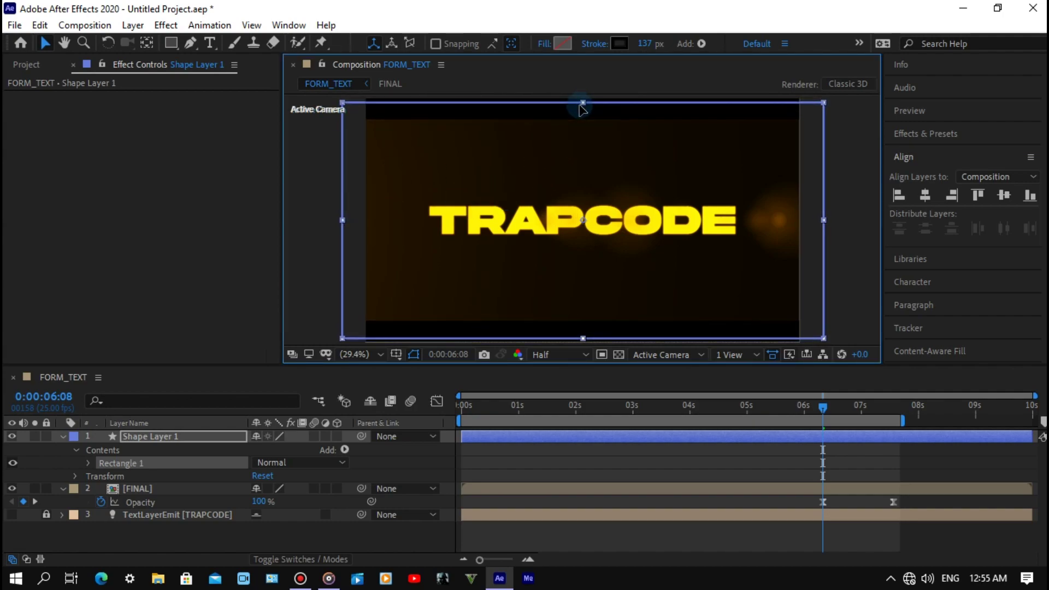
- Deselect the rectangle shape layer and play back the animation as a preview
left_click(324, 218)
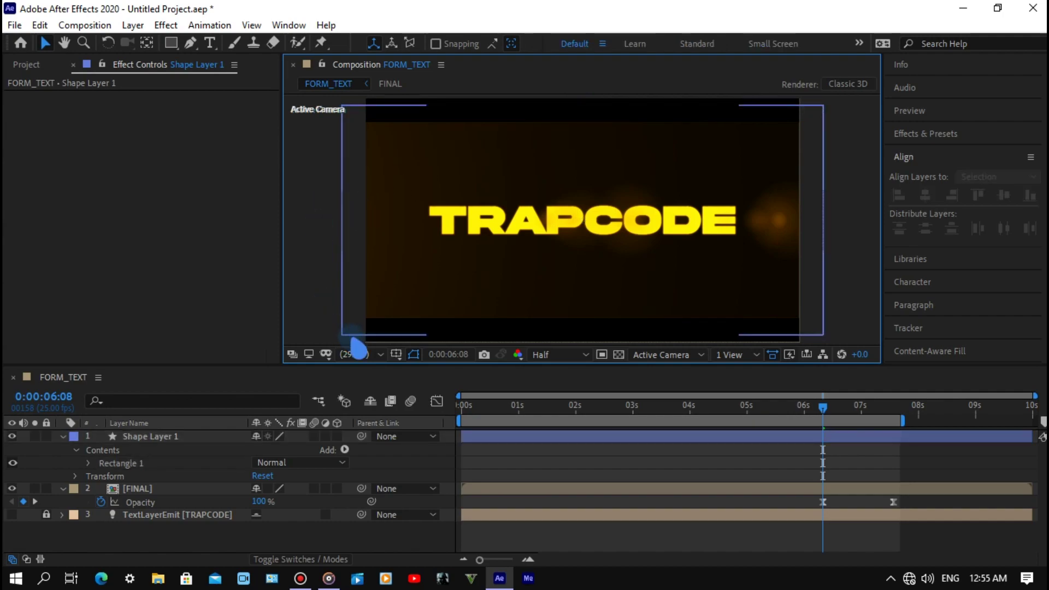
left_click(354, 354)
left_click(301, 224)
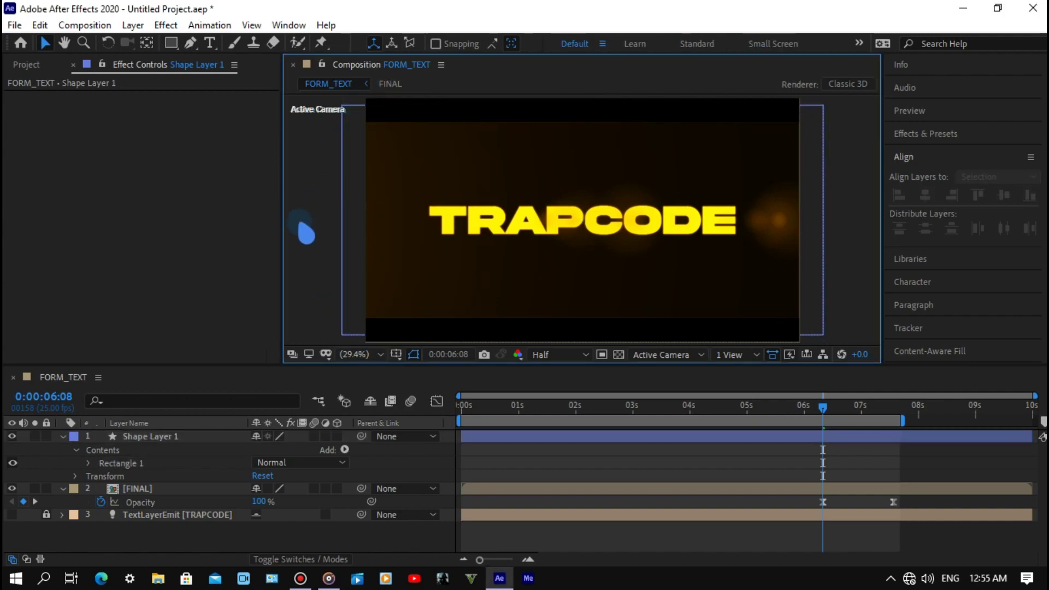
key("space")
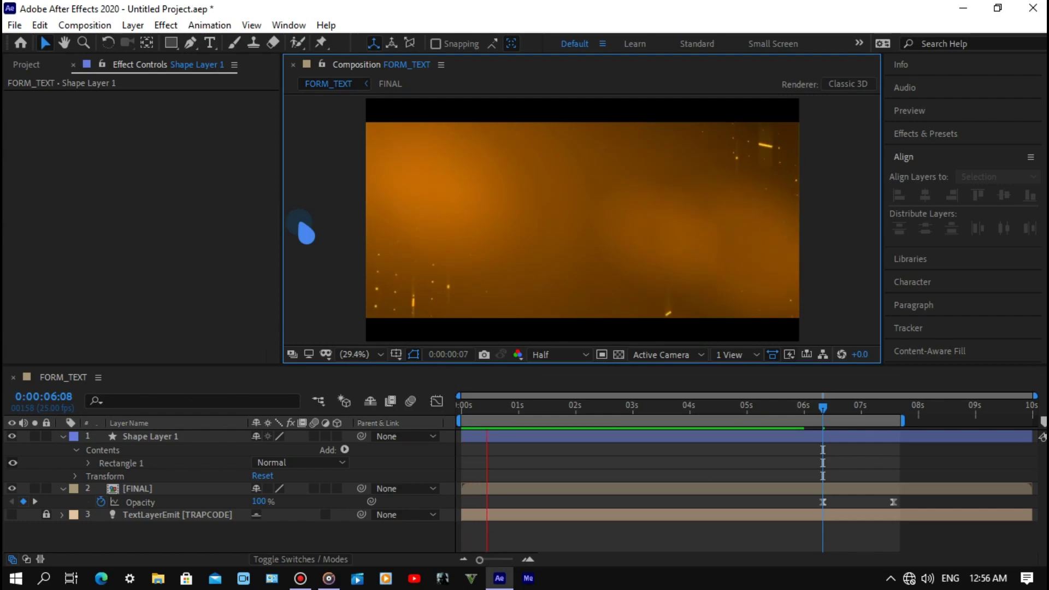